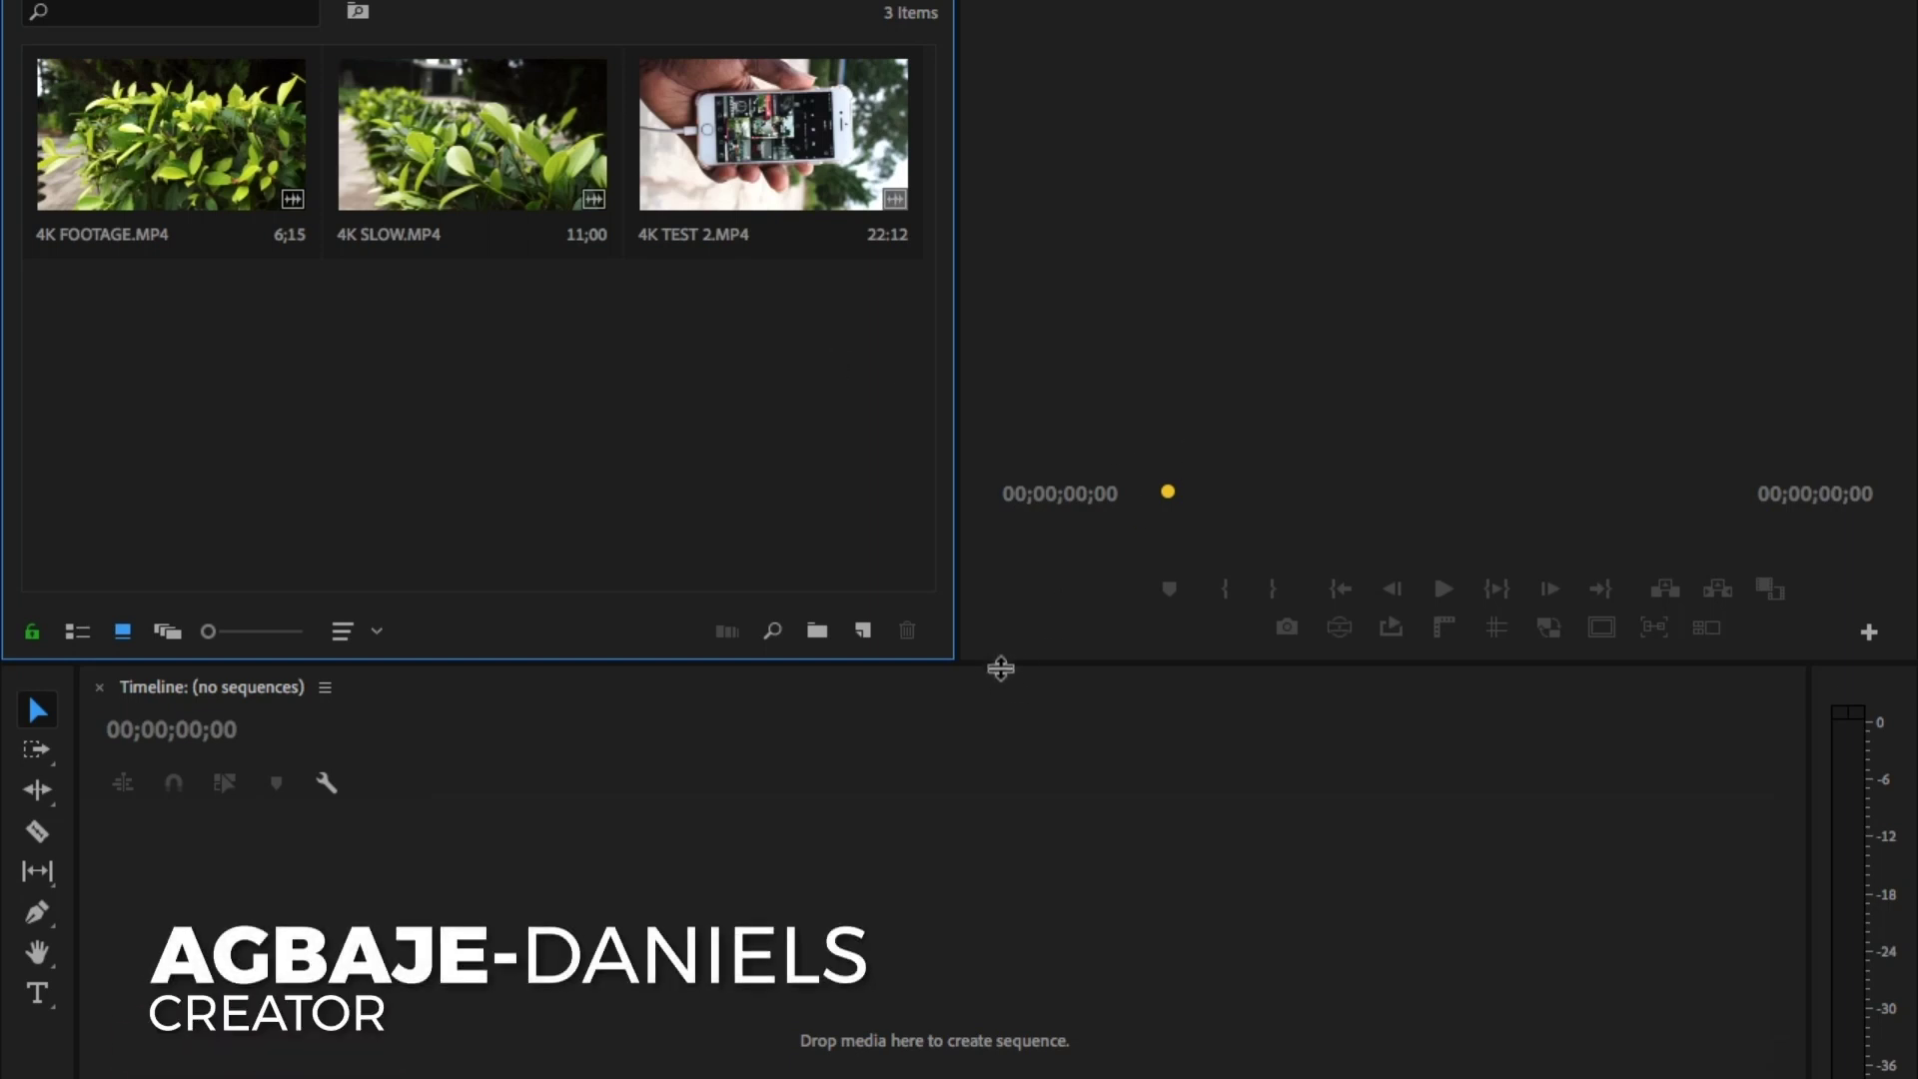
- Enlarge the upper panels, then select and deselect all three clips in the Project panel
drag(1000, 663, 1000, 678)
click(1135, 437)
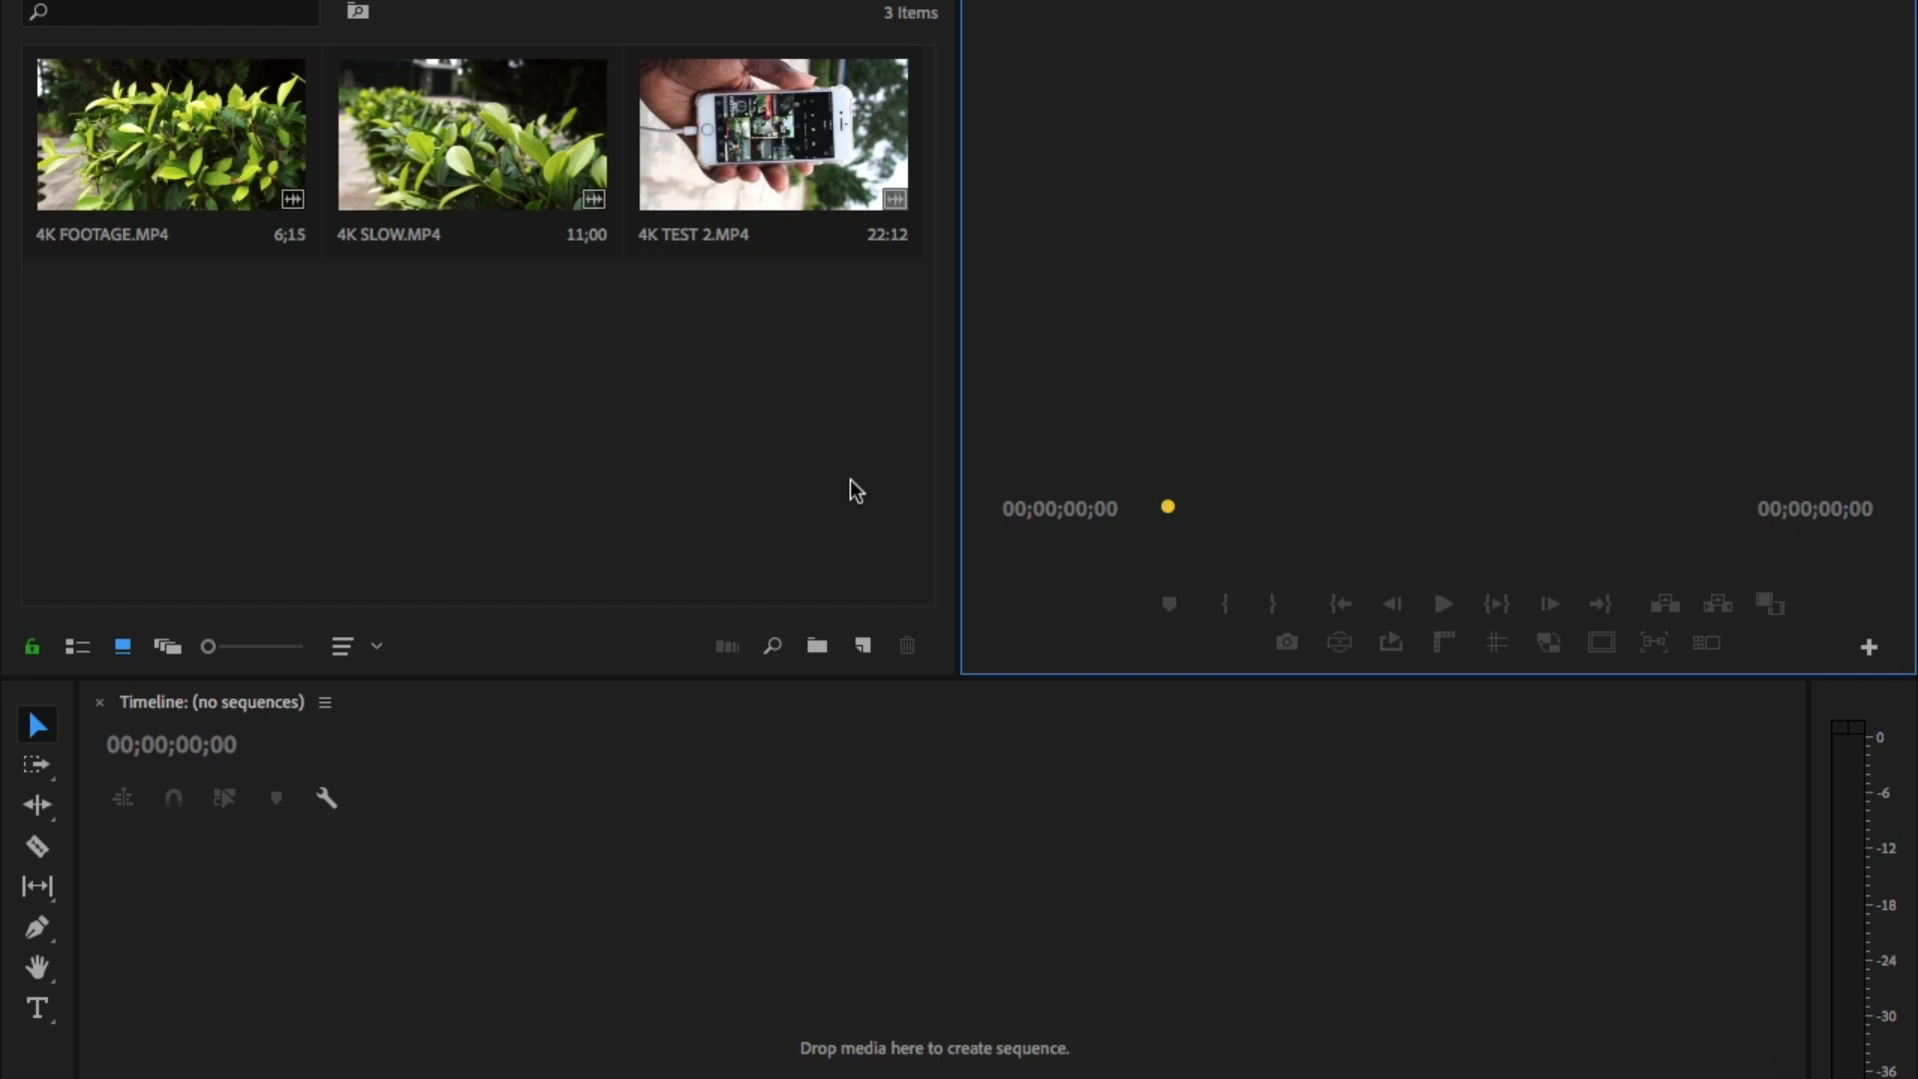
click(905, 478)
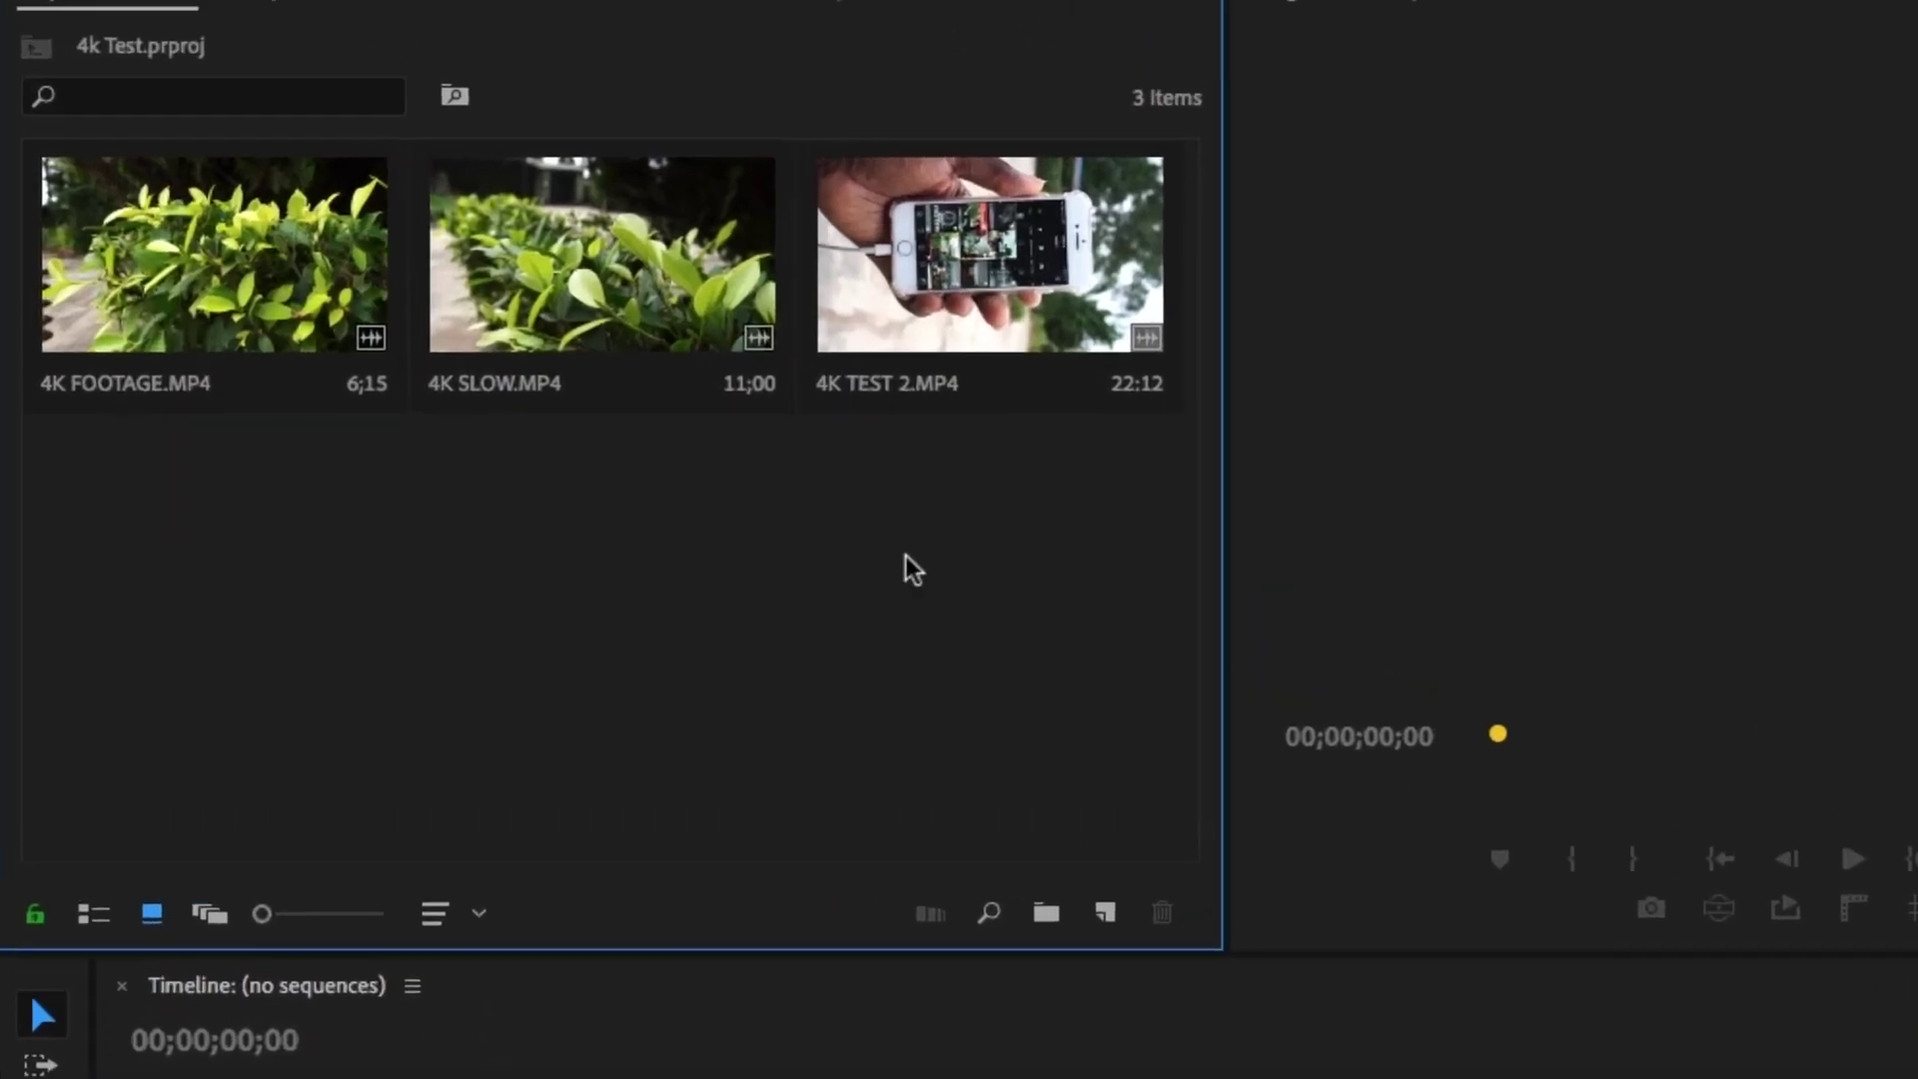
drag(762, 355, 116, 110)
drag(171, 297, 171, 300)
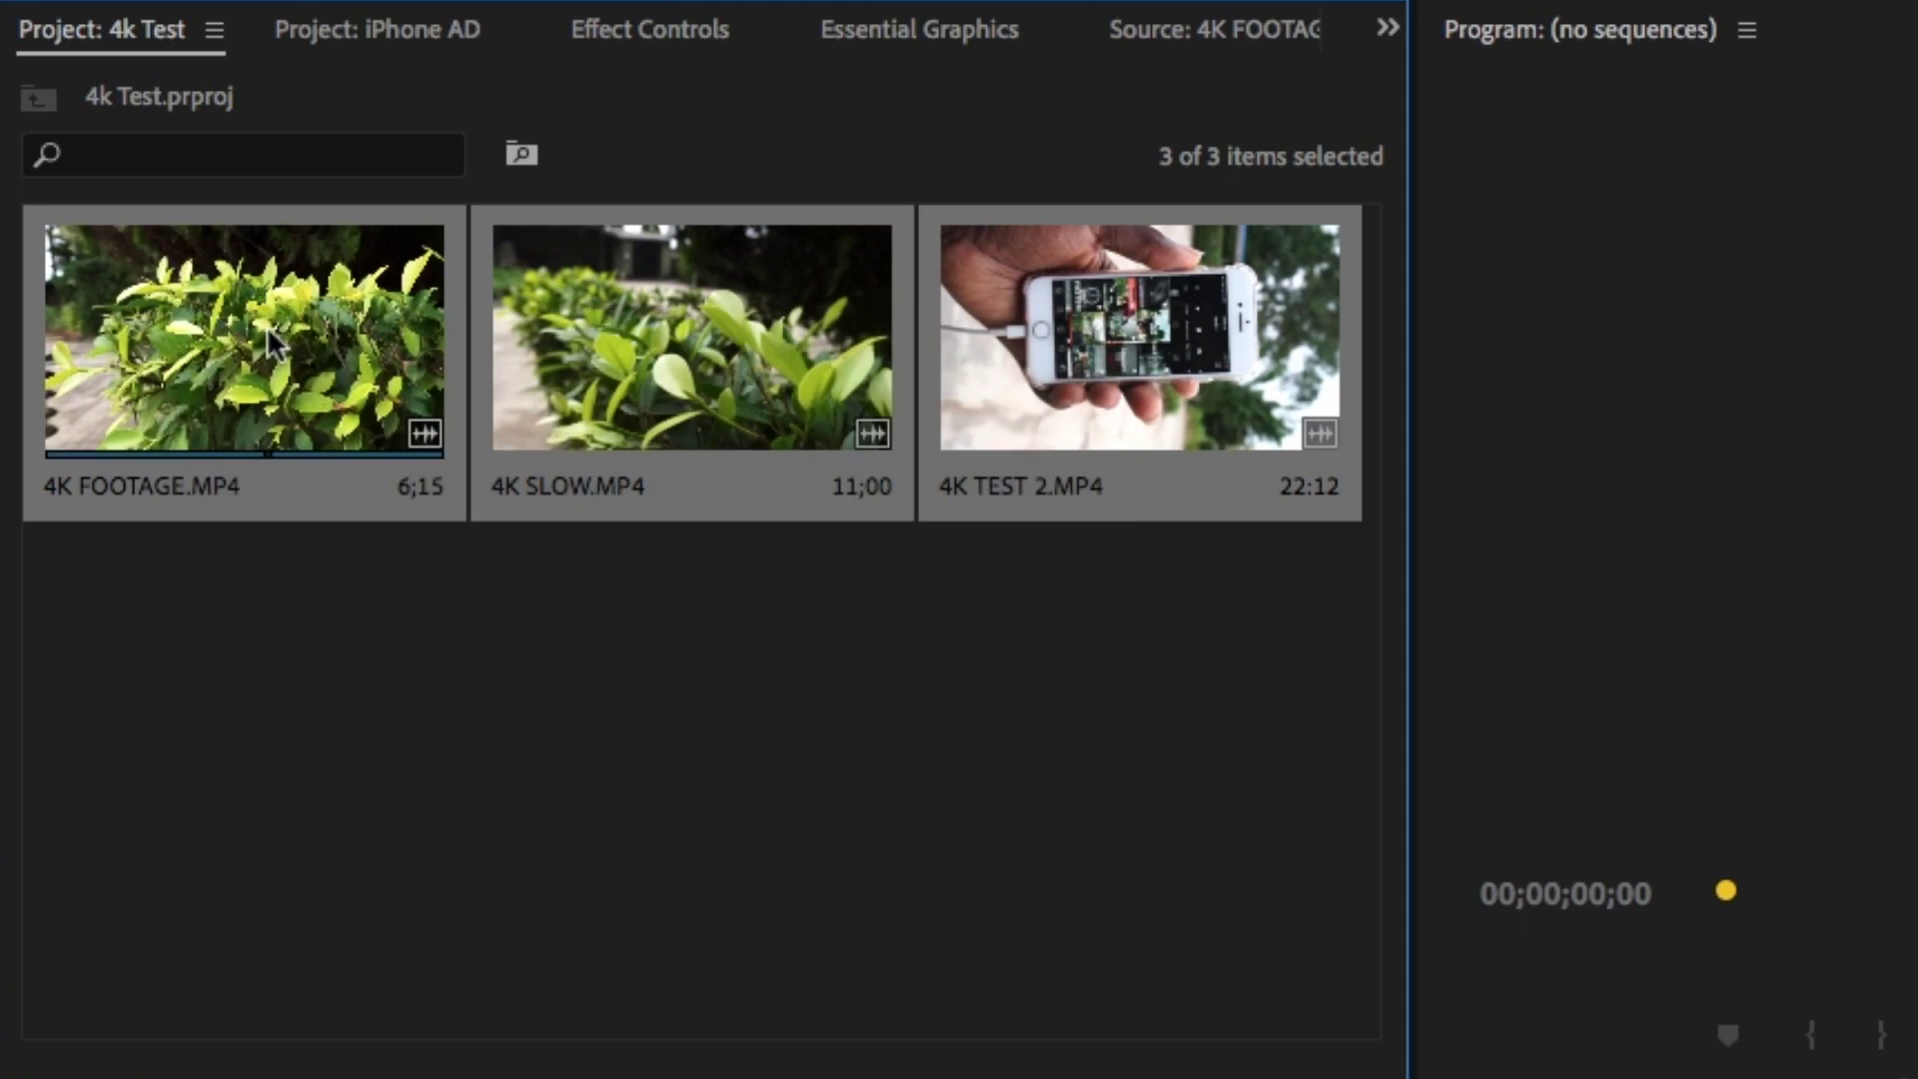
click(424, 622)
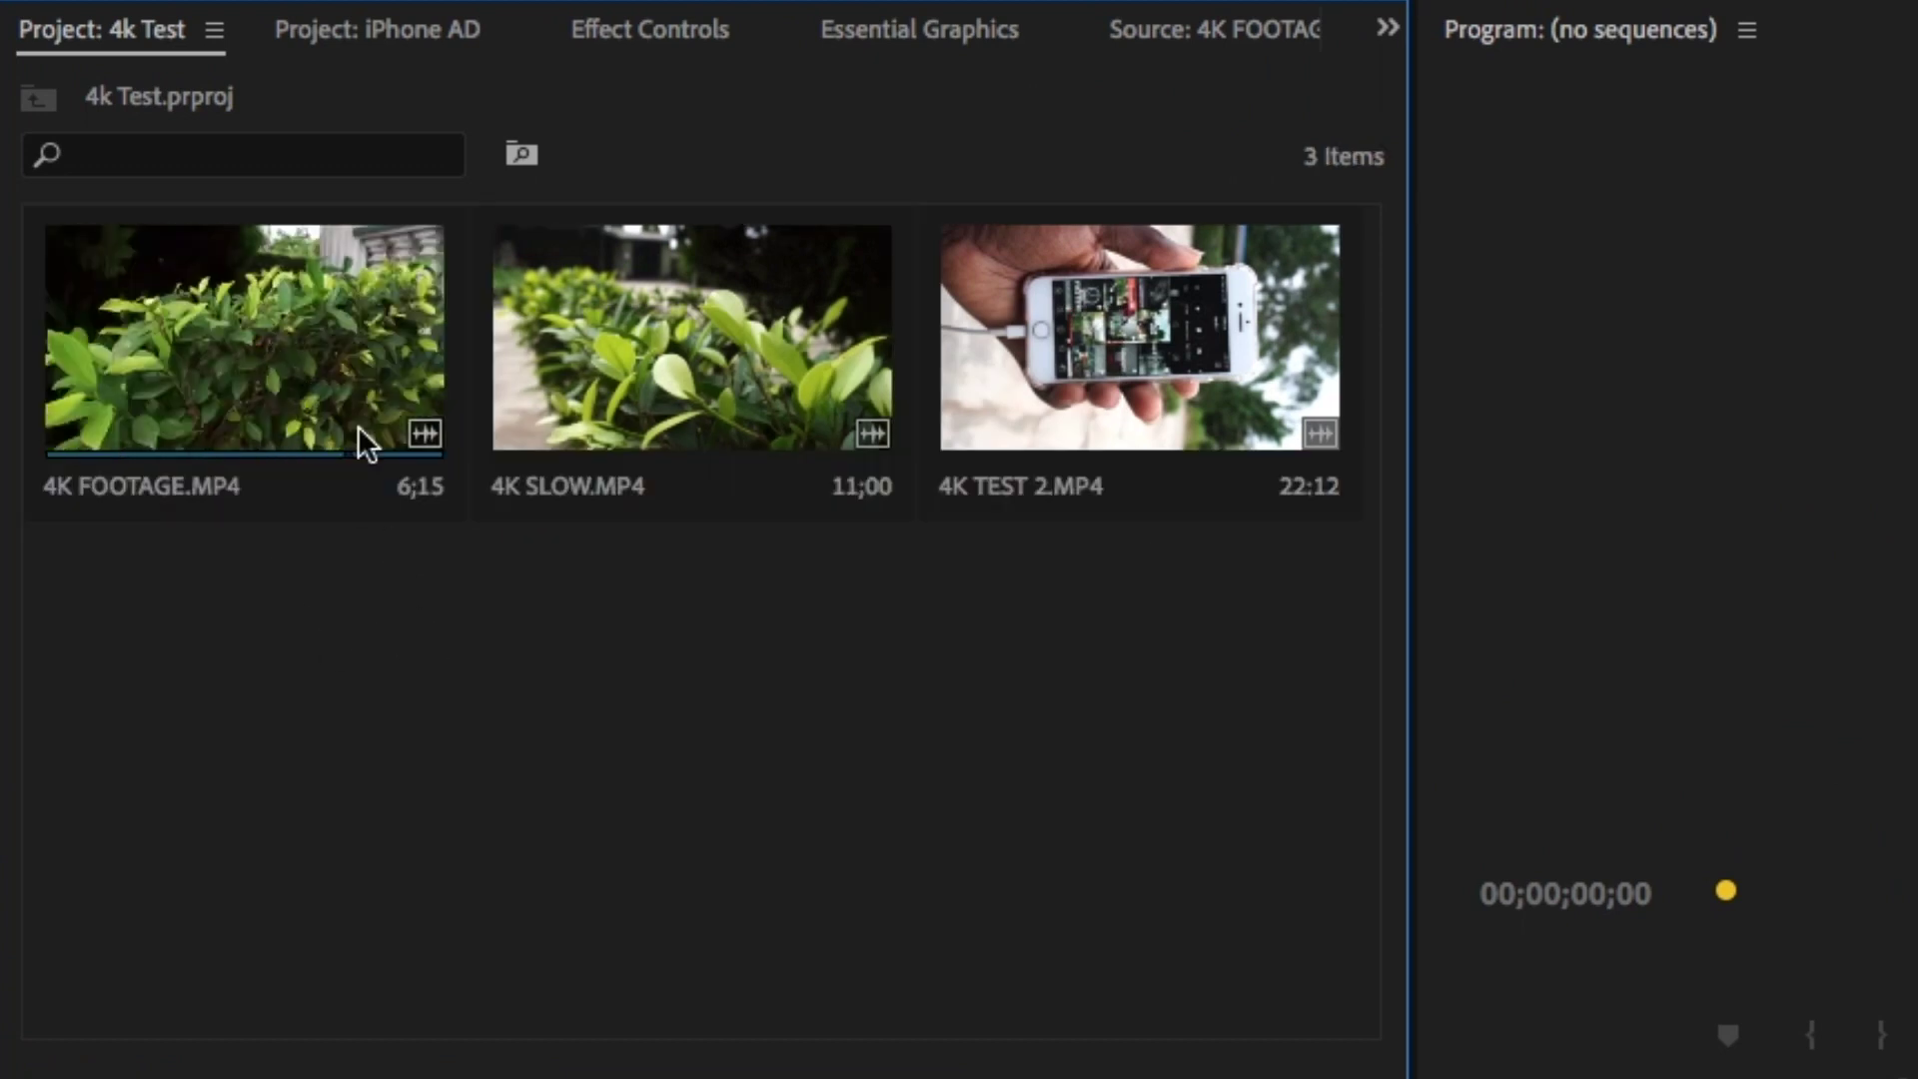
- Check 4K FOOTAGE.MP4's properties to note its image size, then close them
click(321, 398)
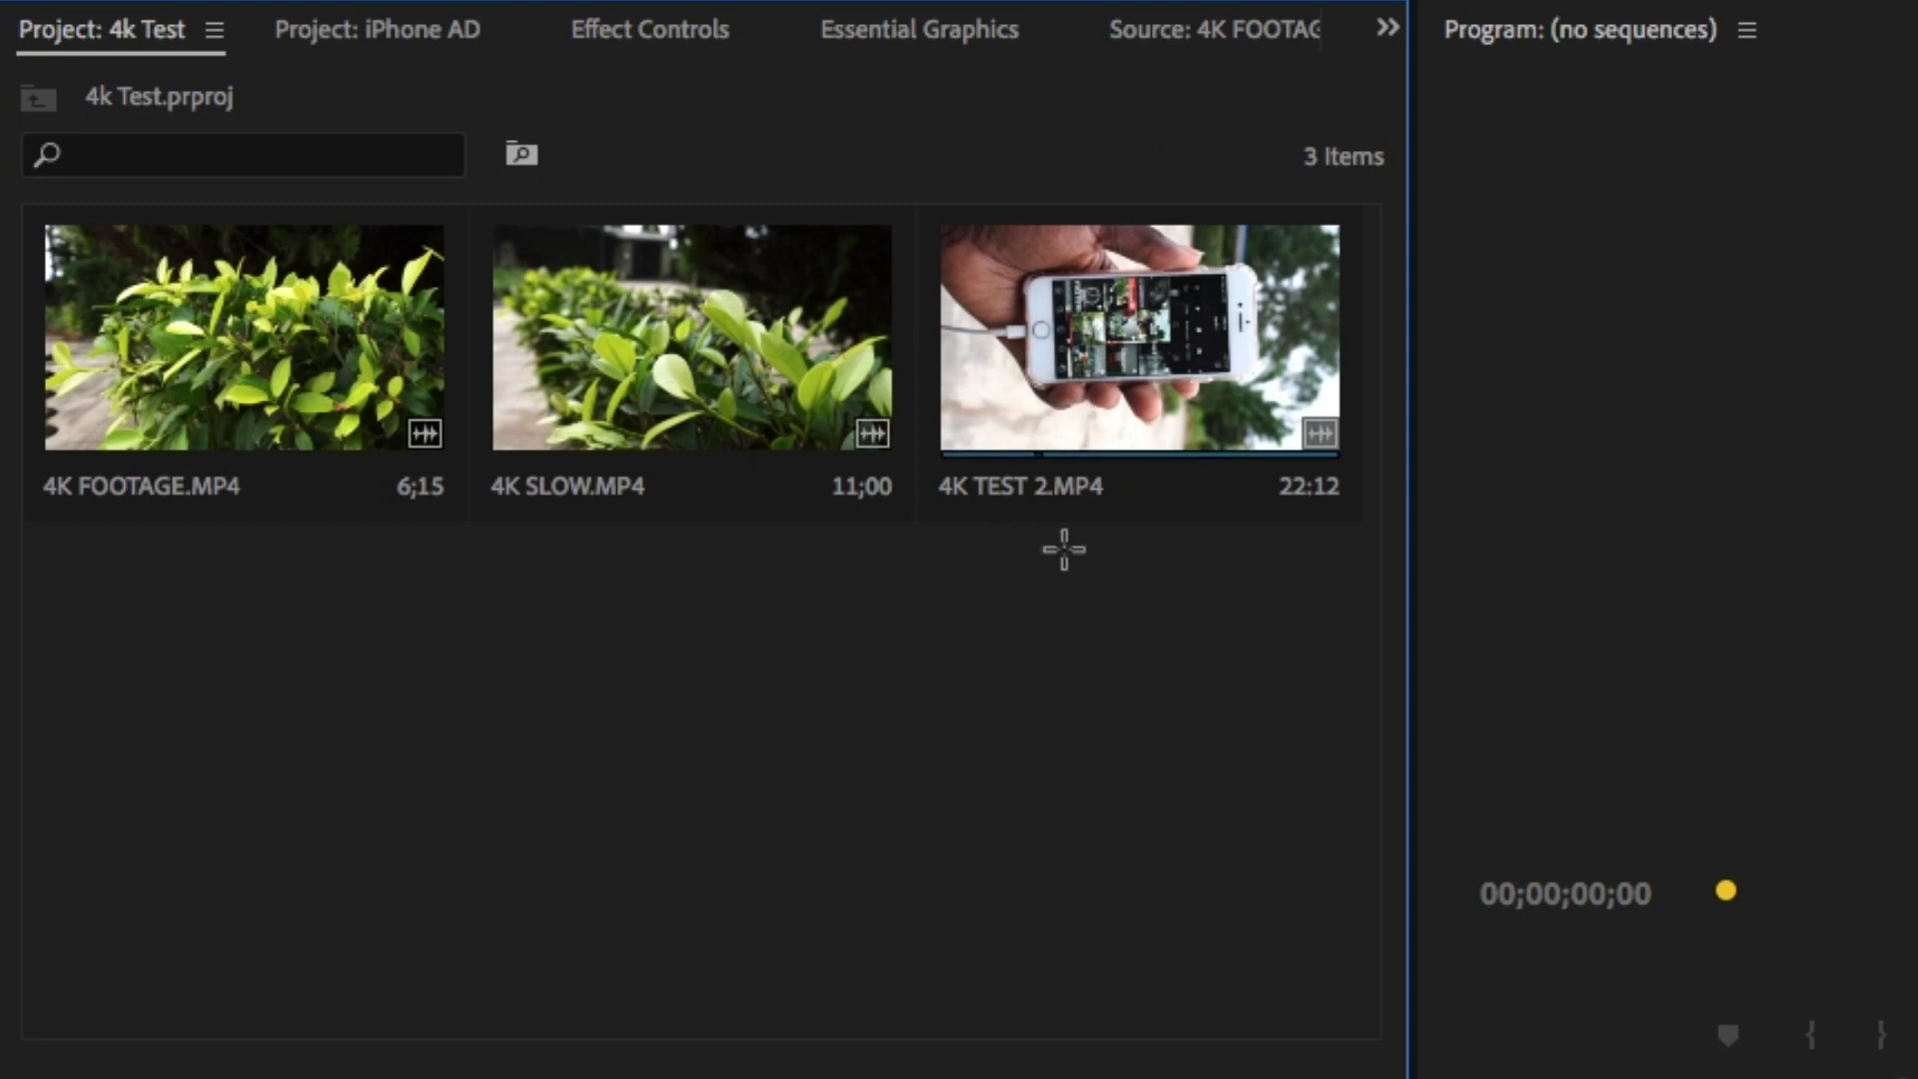
click(1106, 496)
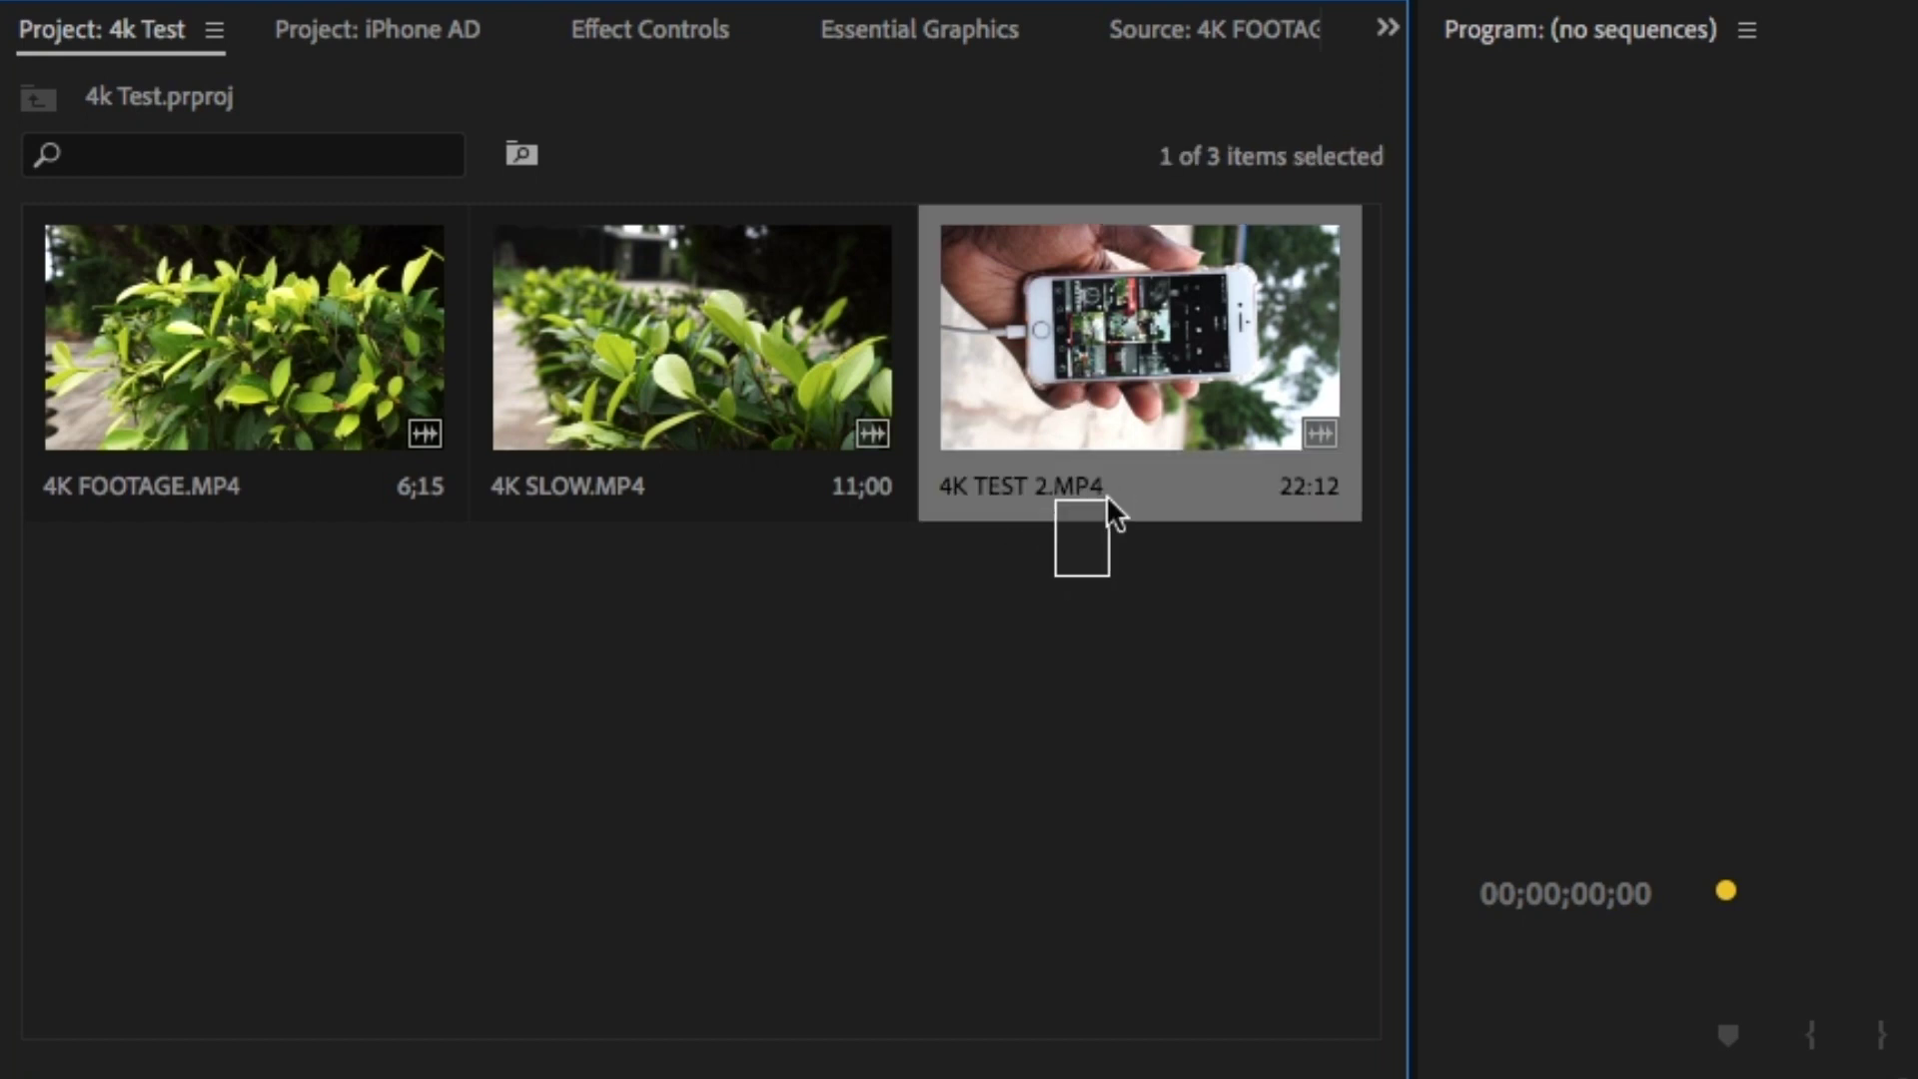
click(1075, 640)
click(152, 328)
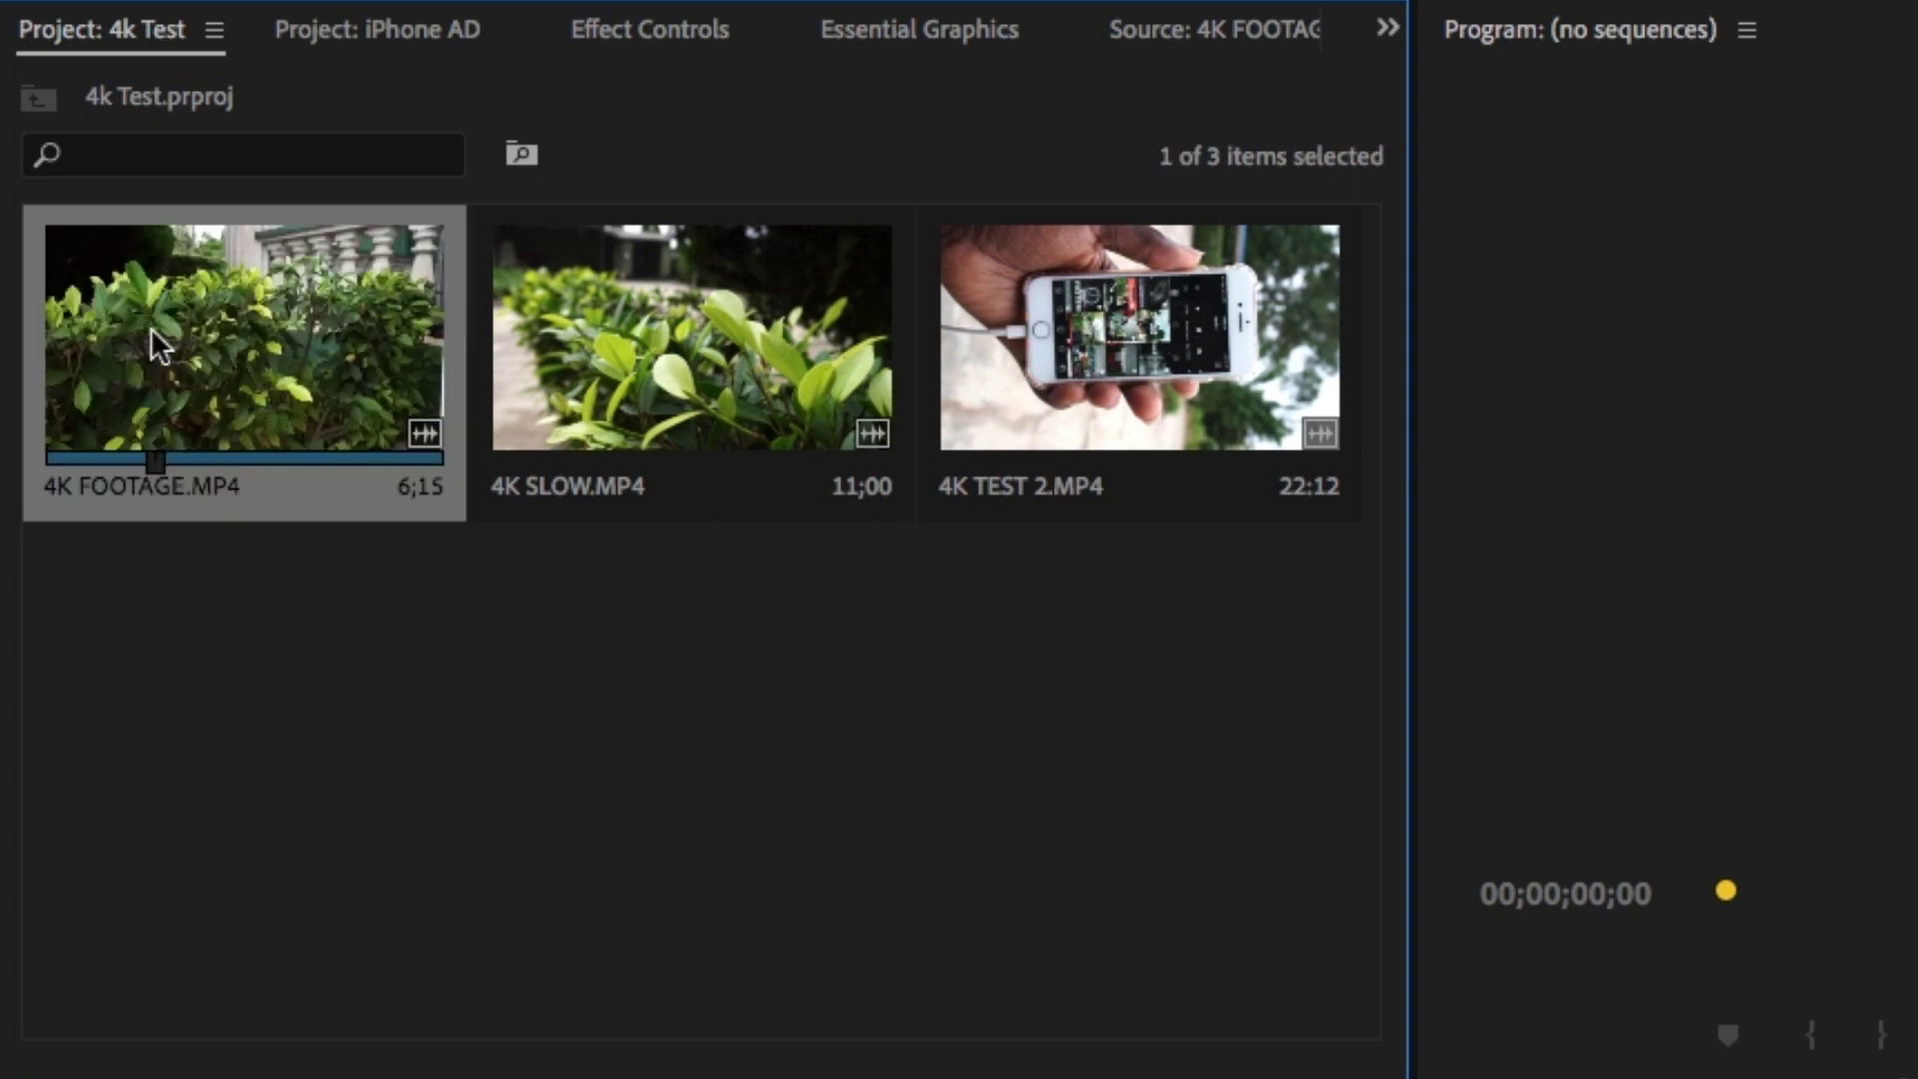
mouse_move(339, 498)
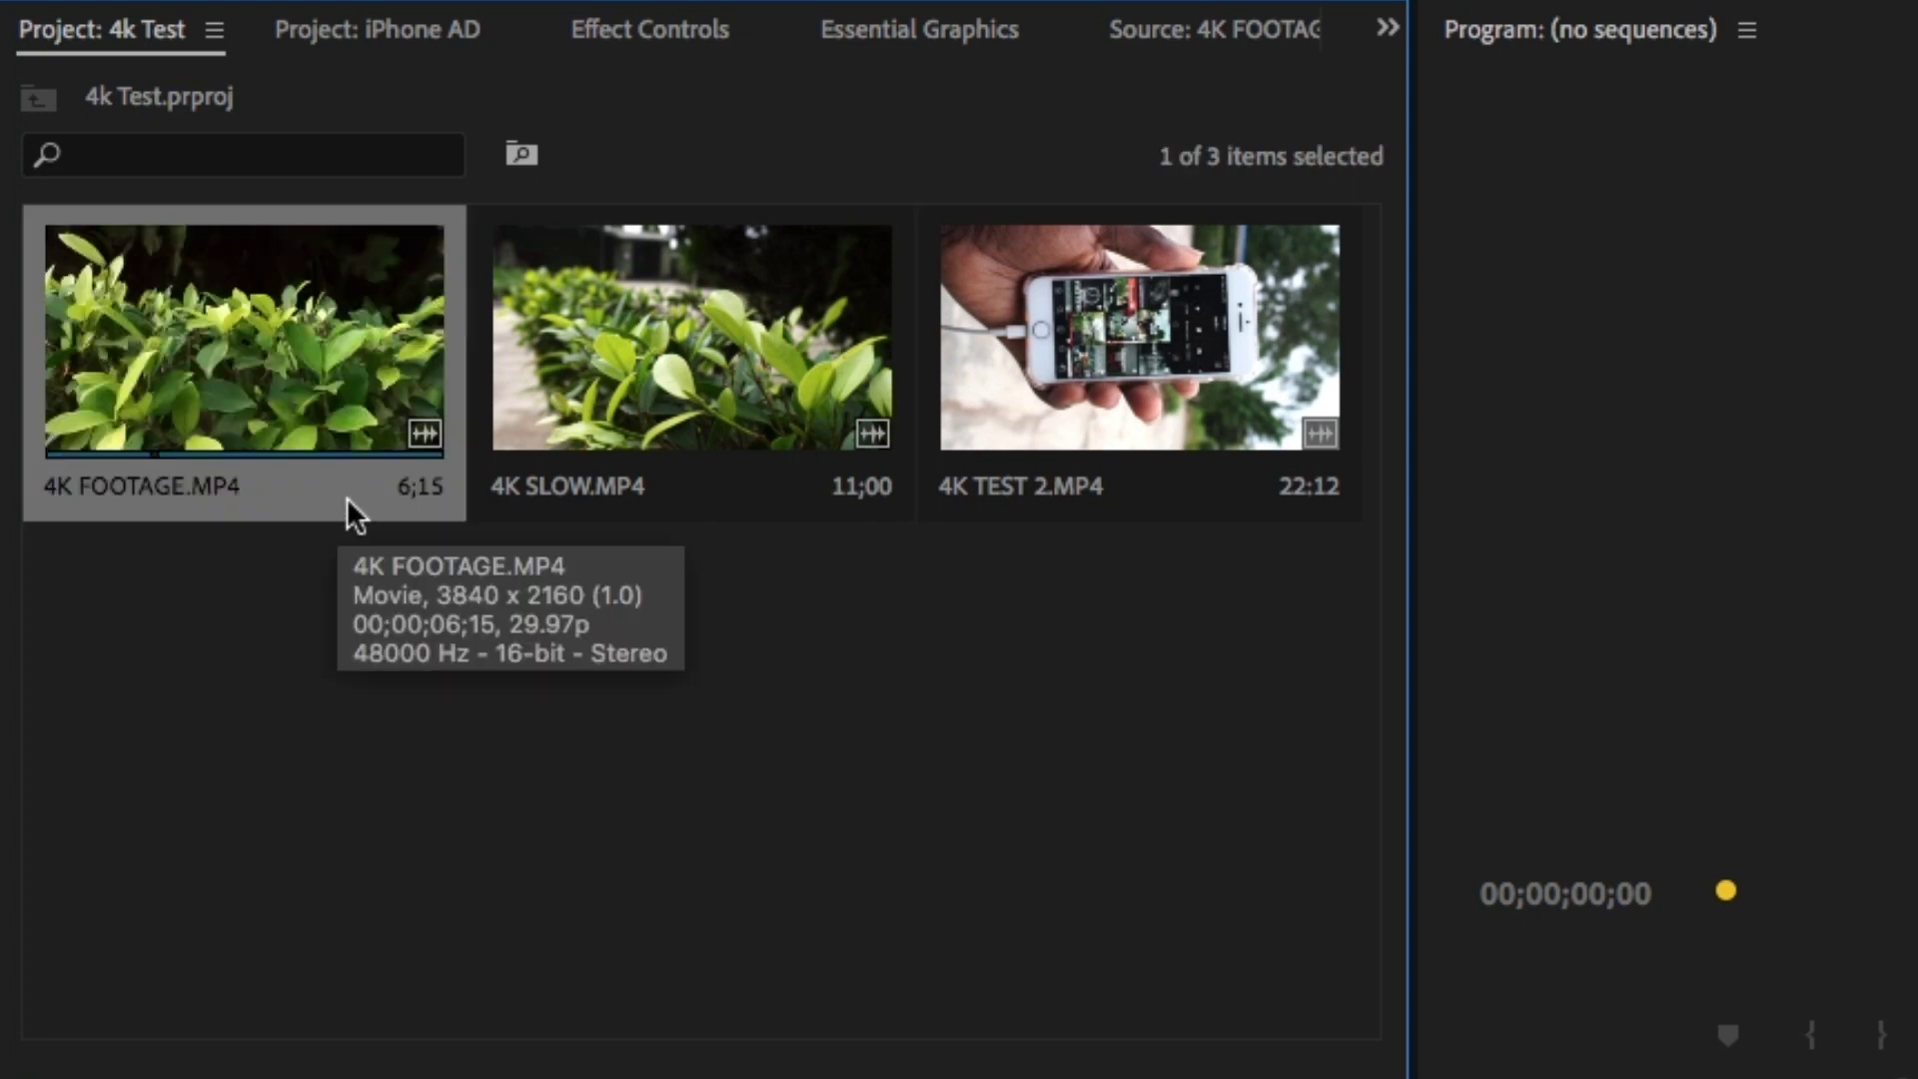
right_click(345, 495)
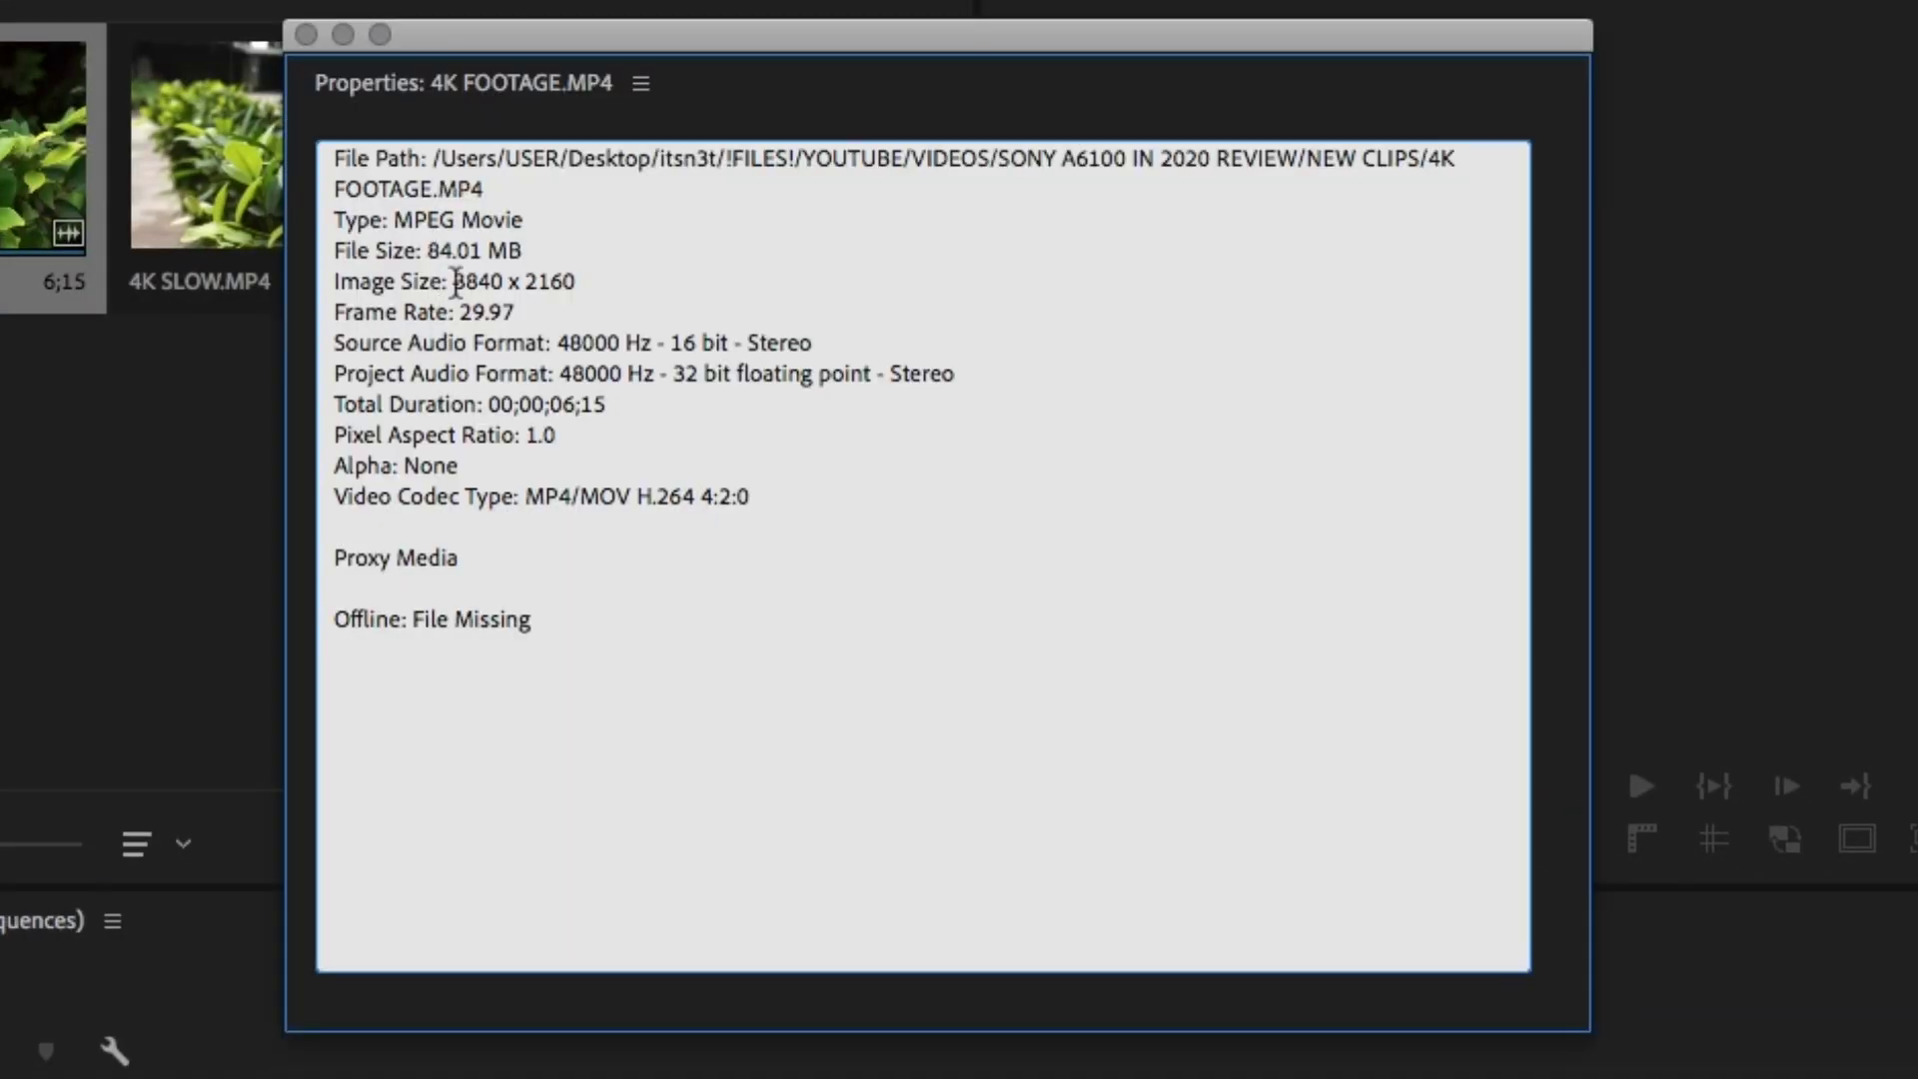
drag(455, 281, 577, 282)
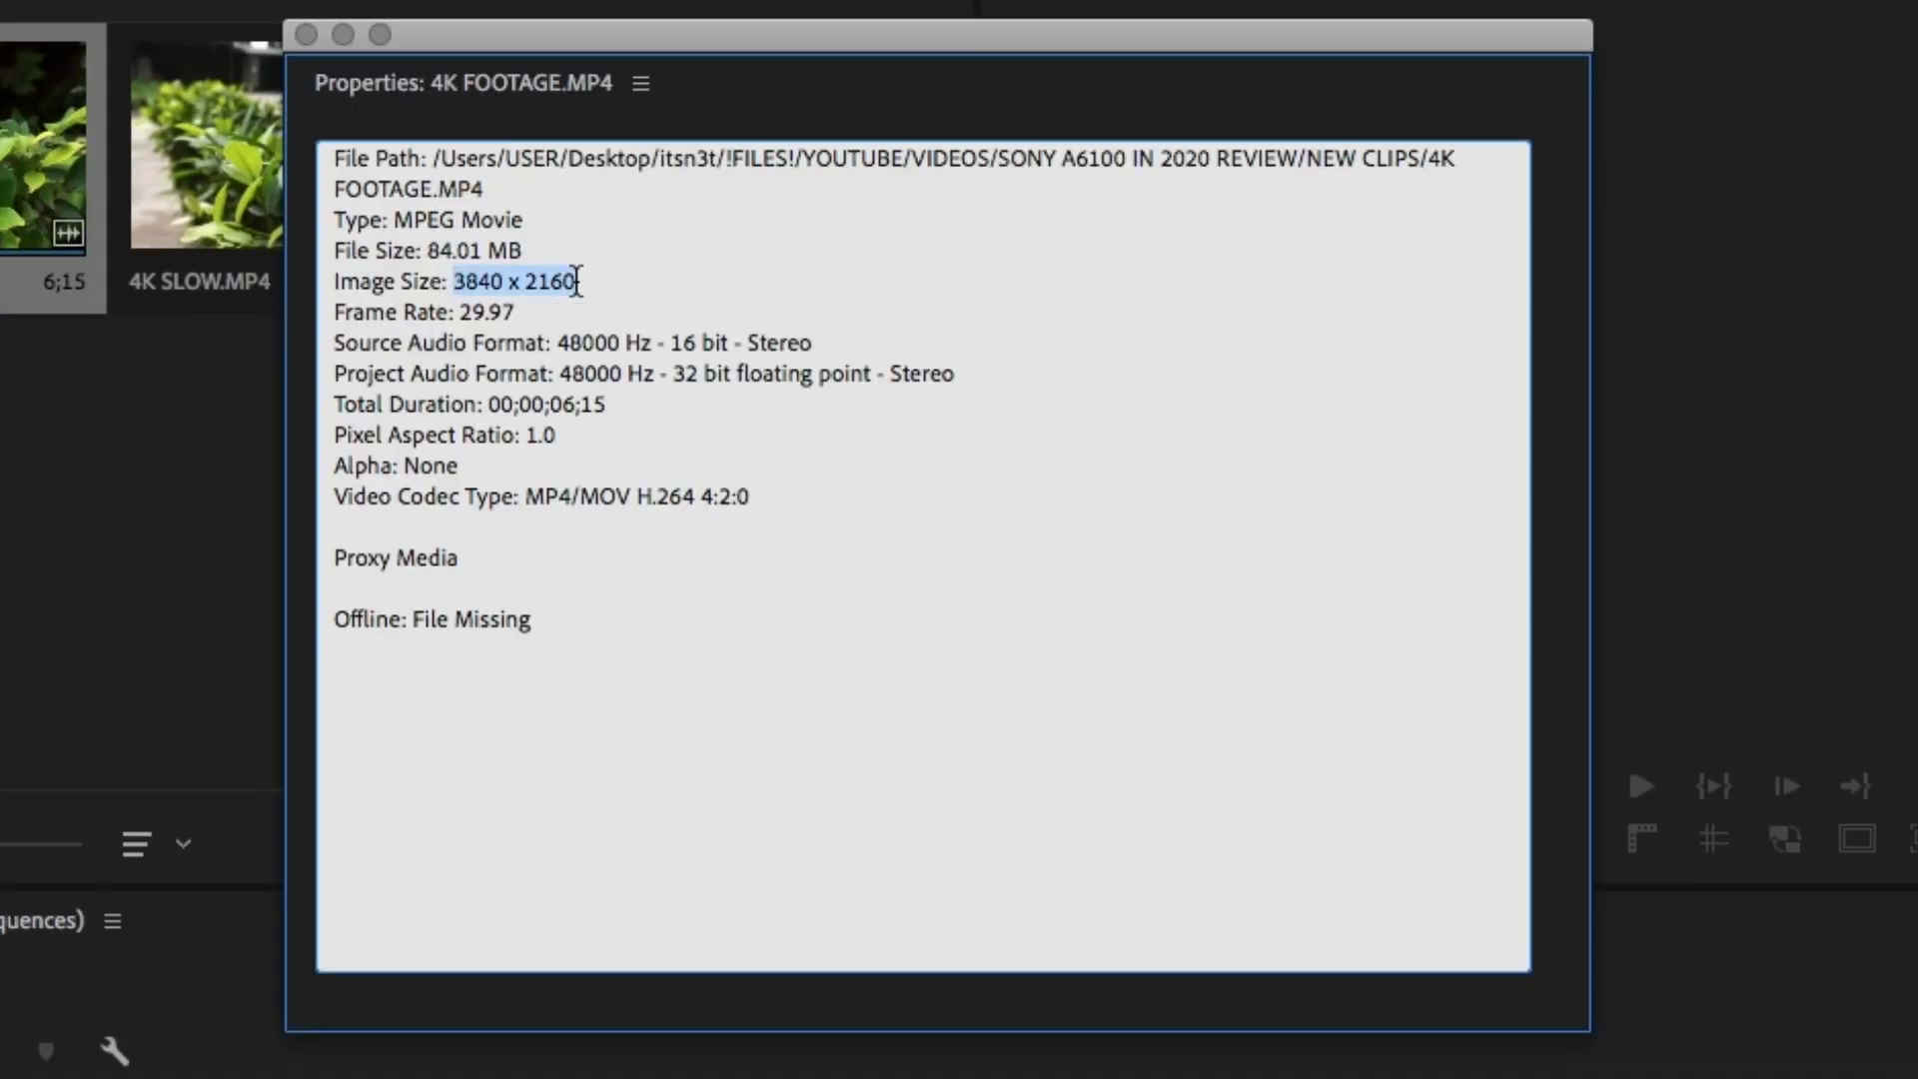
click(307, 35)
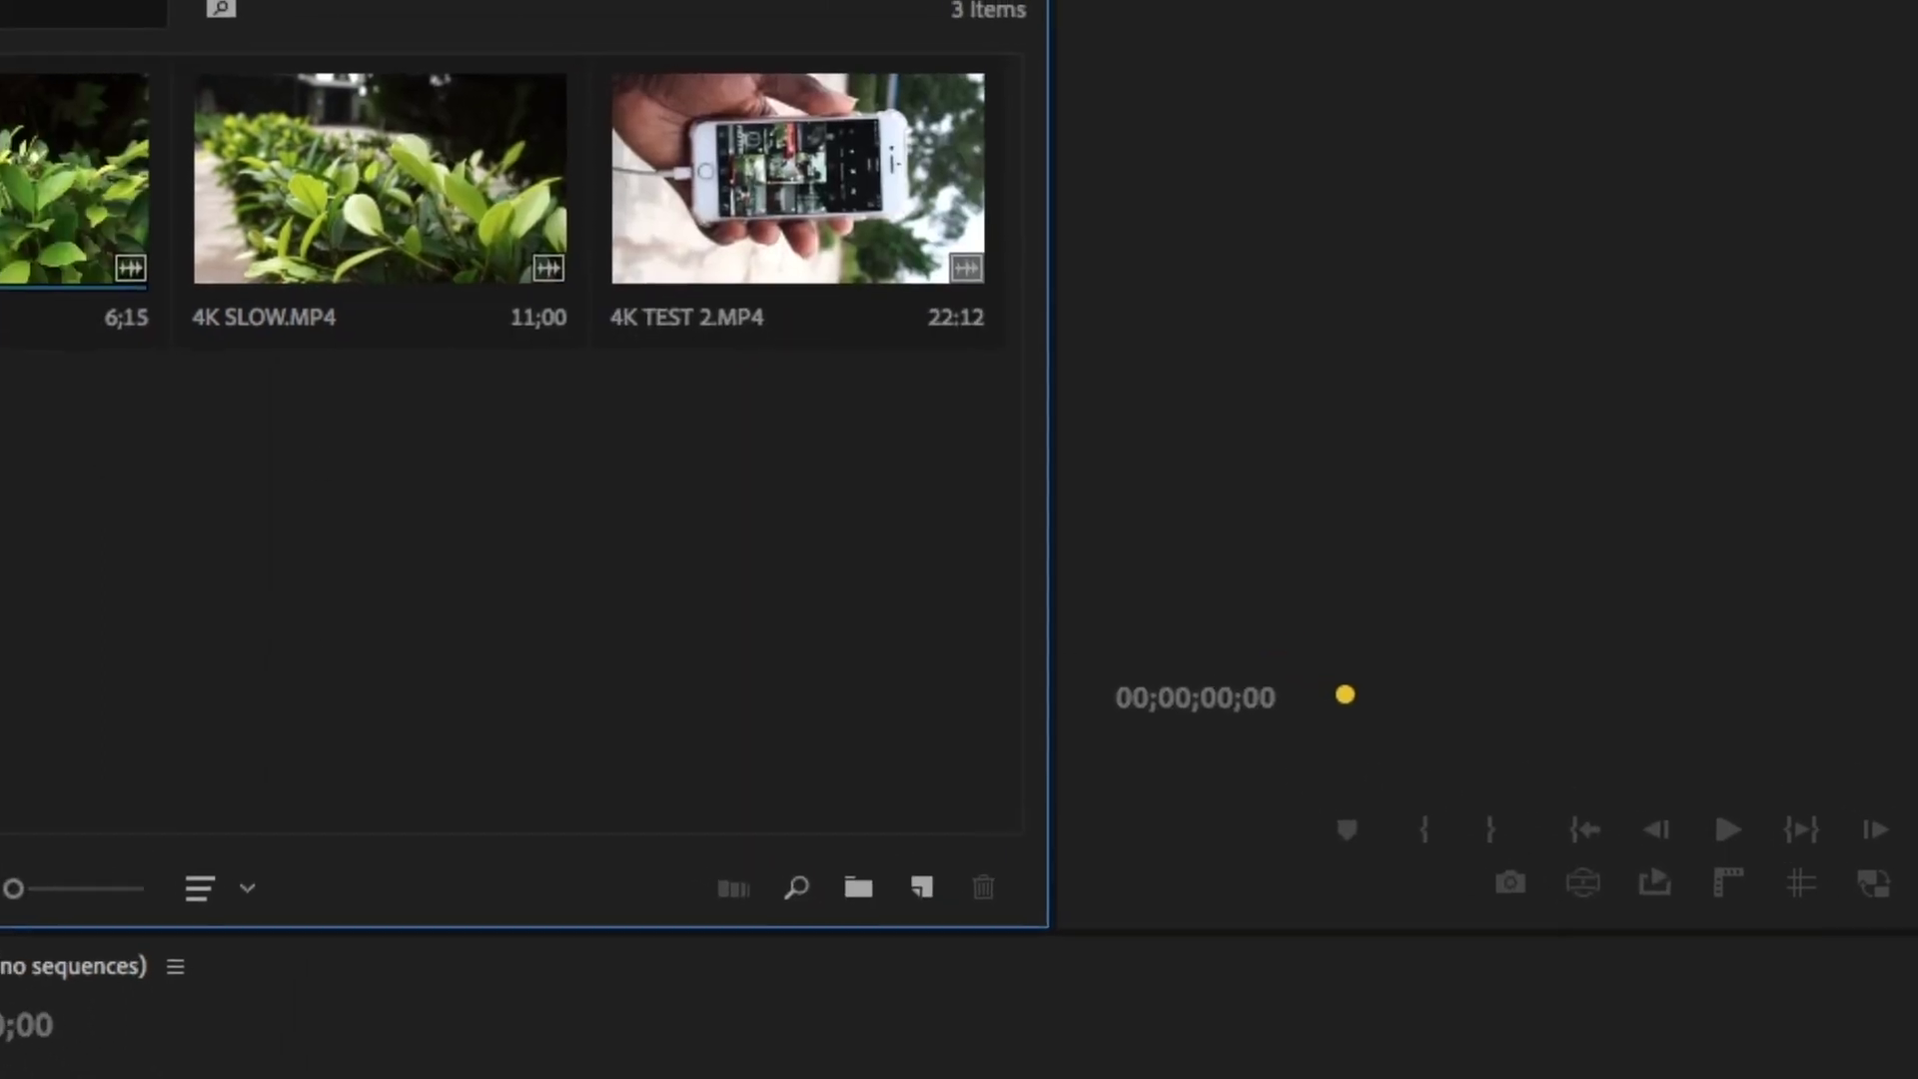
- Bring up the context menu for 4K FOOTAGE.MP4 with its proxy options
click(8, 250)
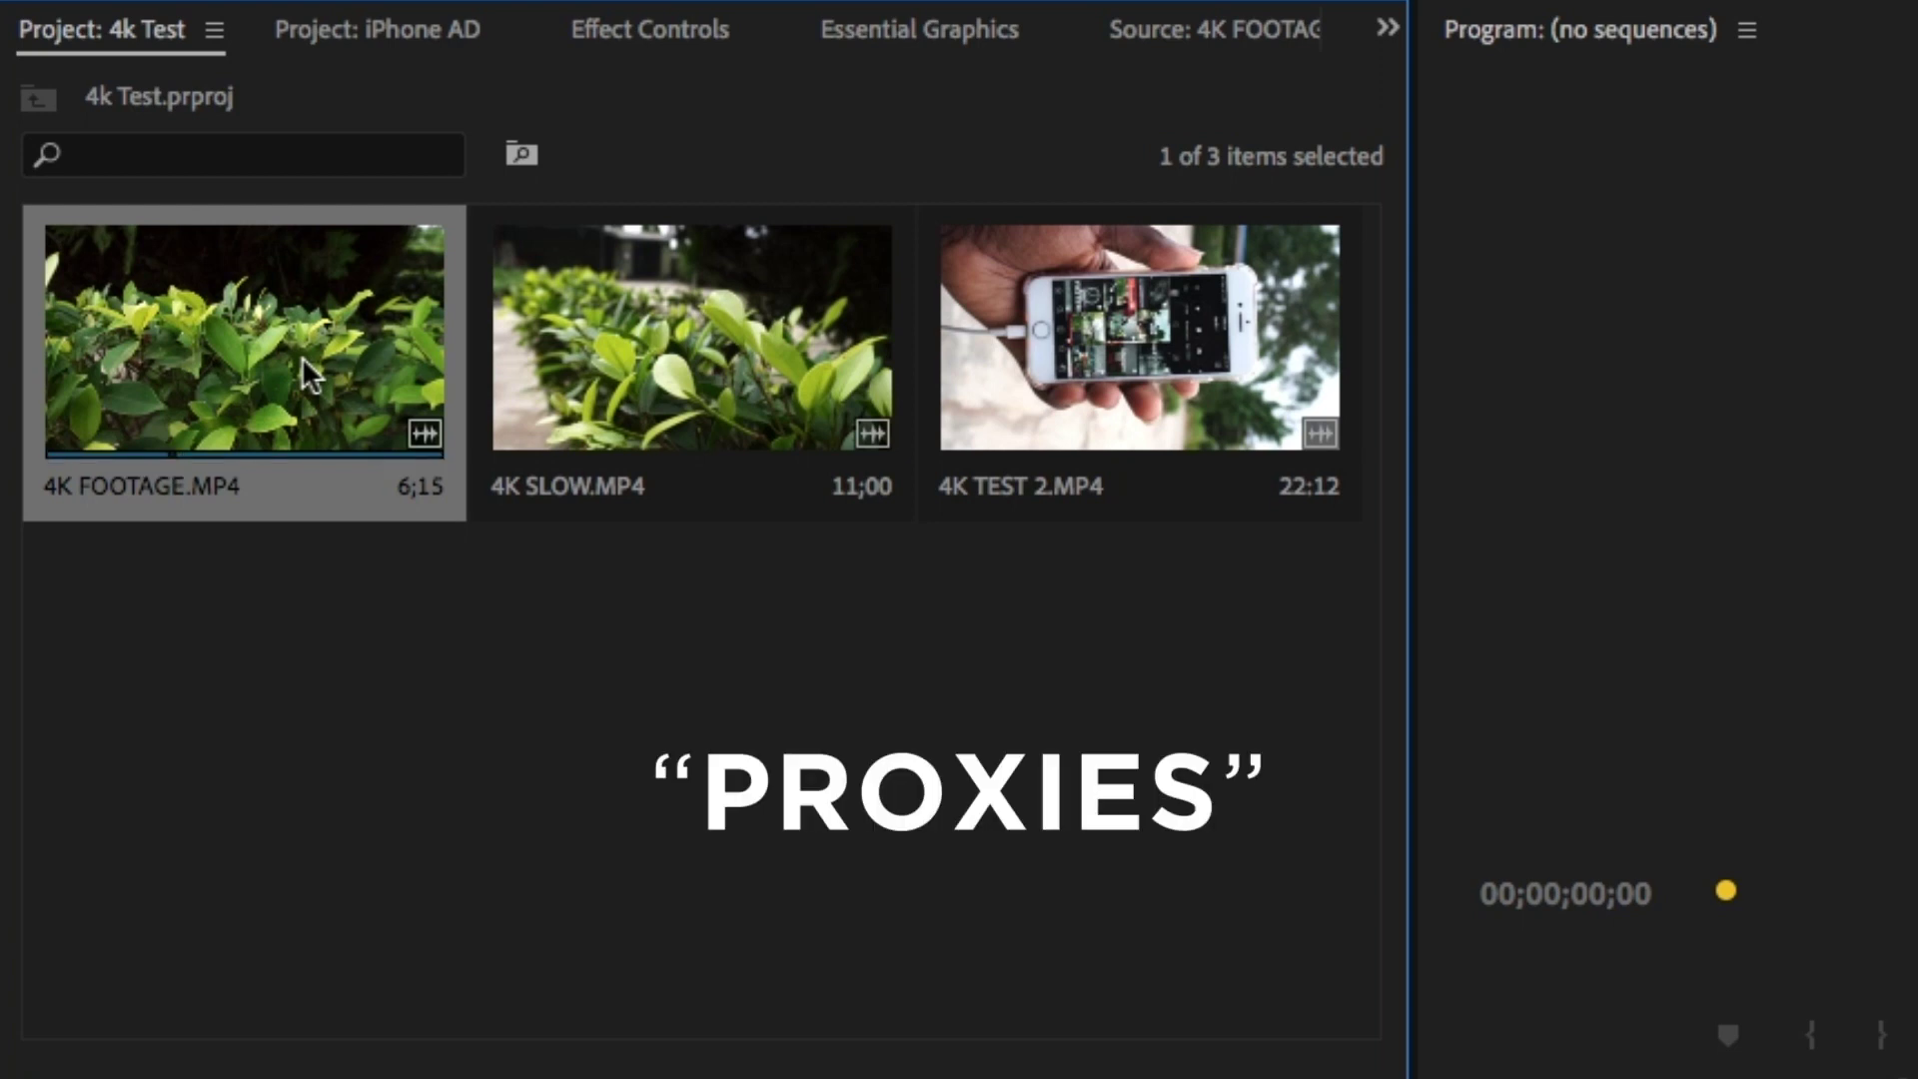
click(430, 613)
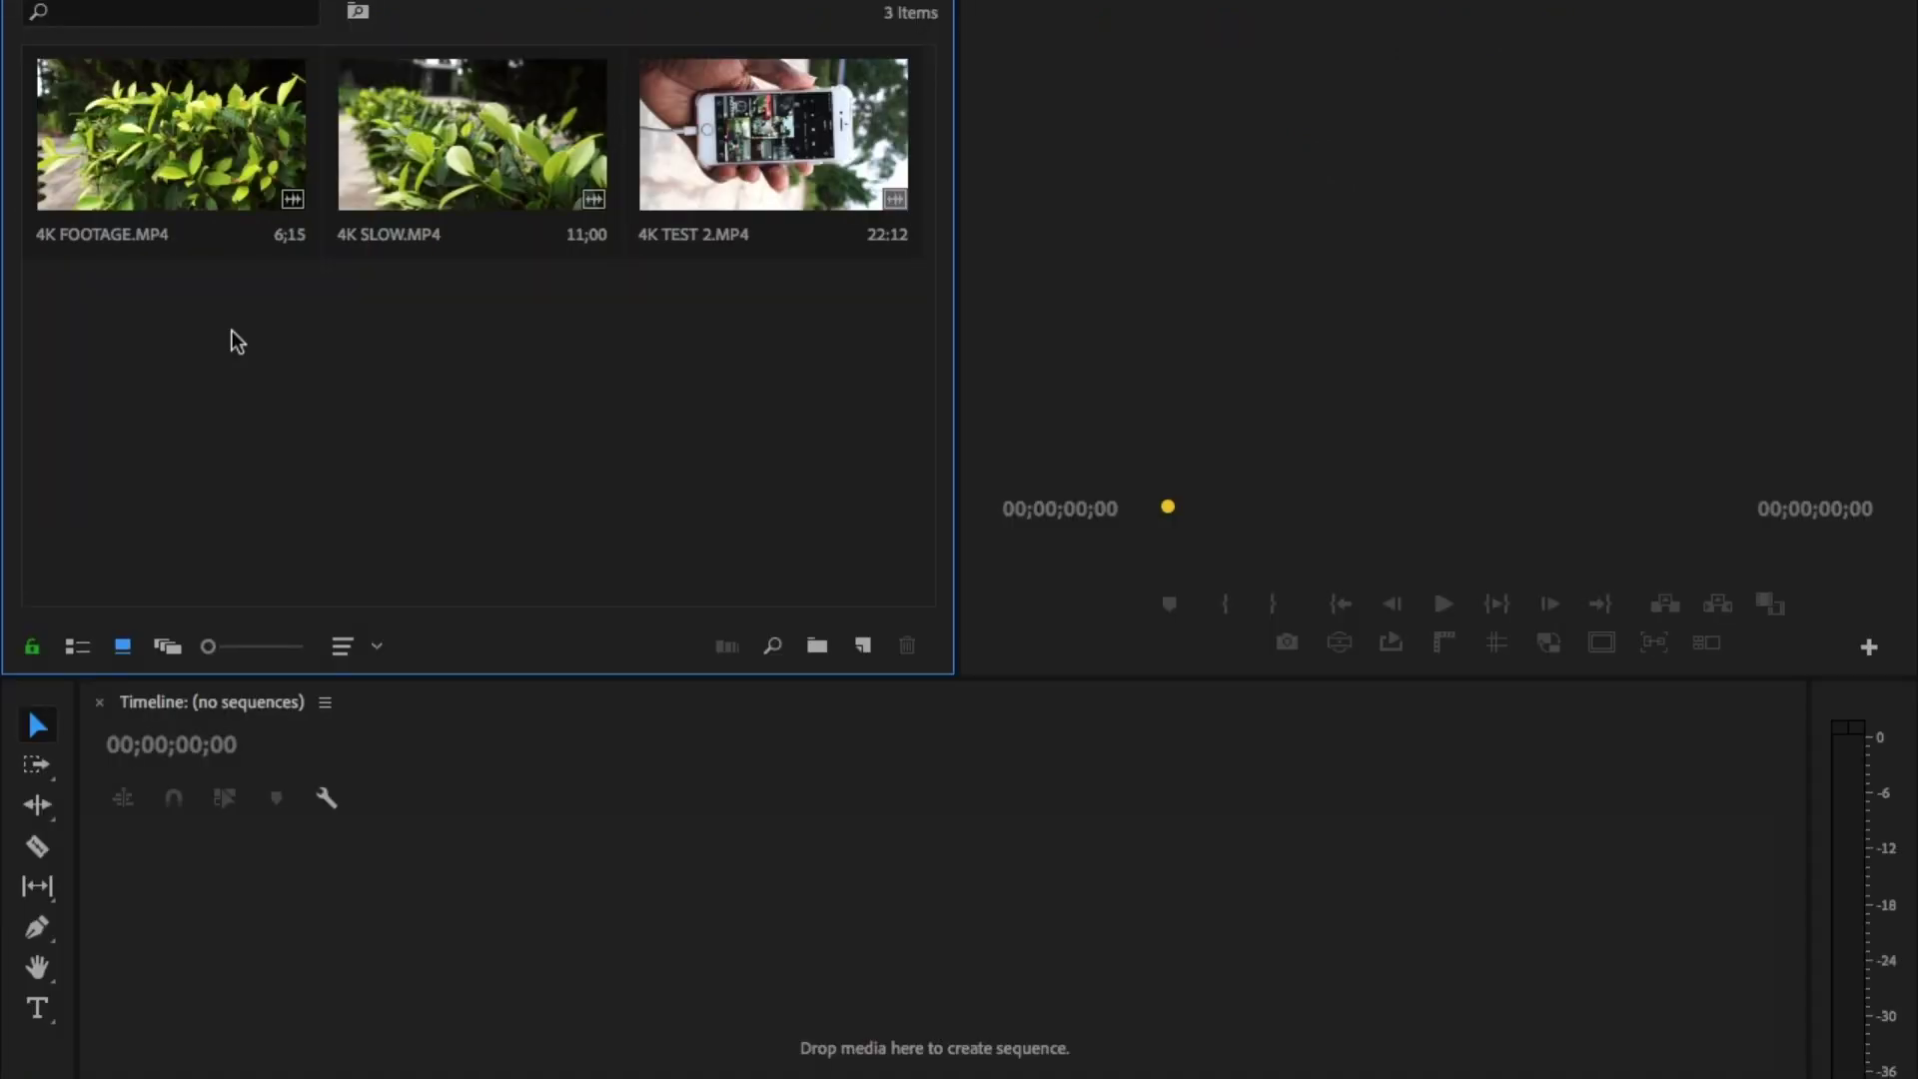
right_click(130, 77)
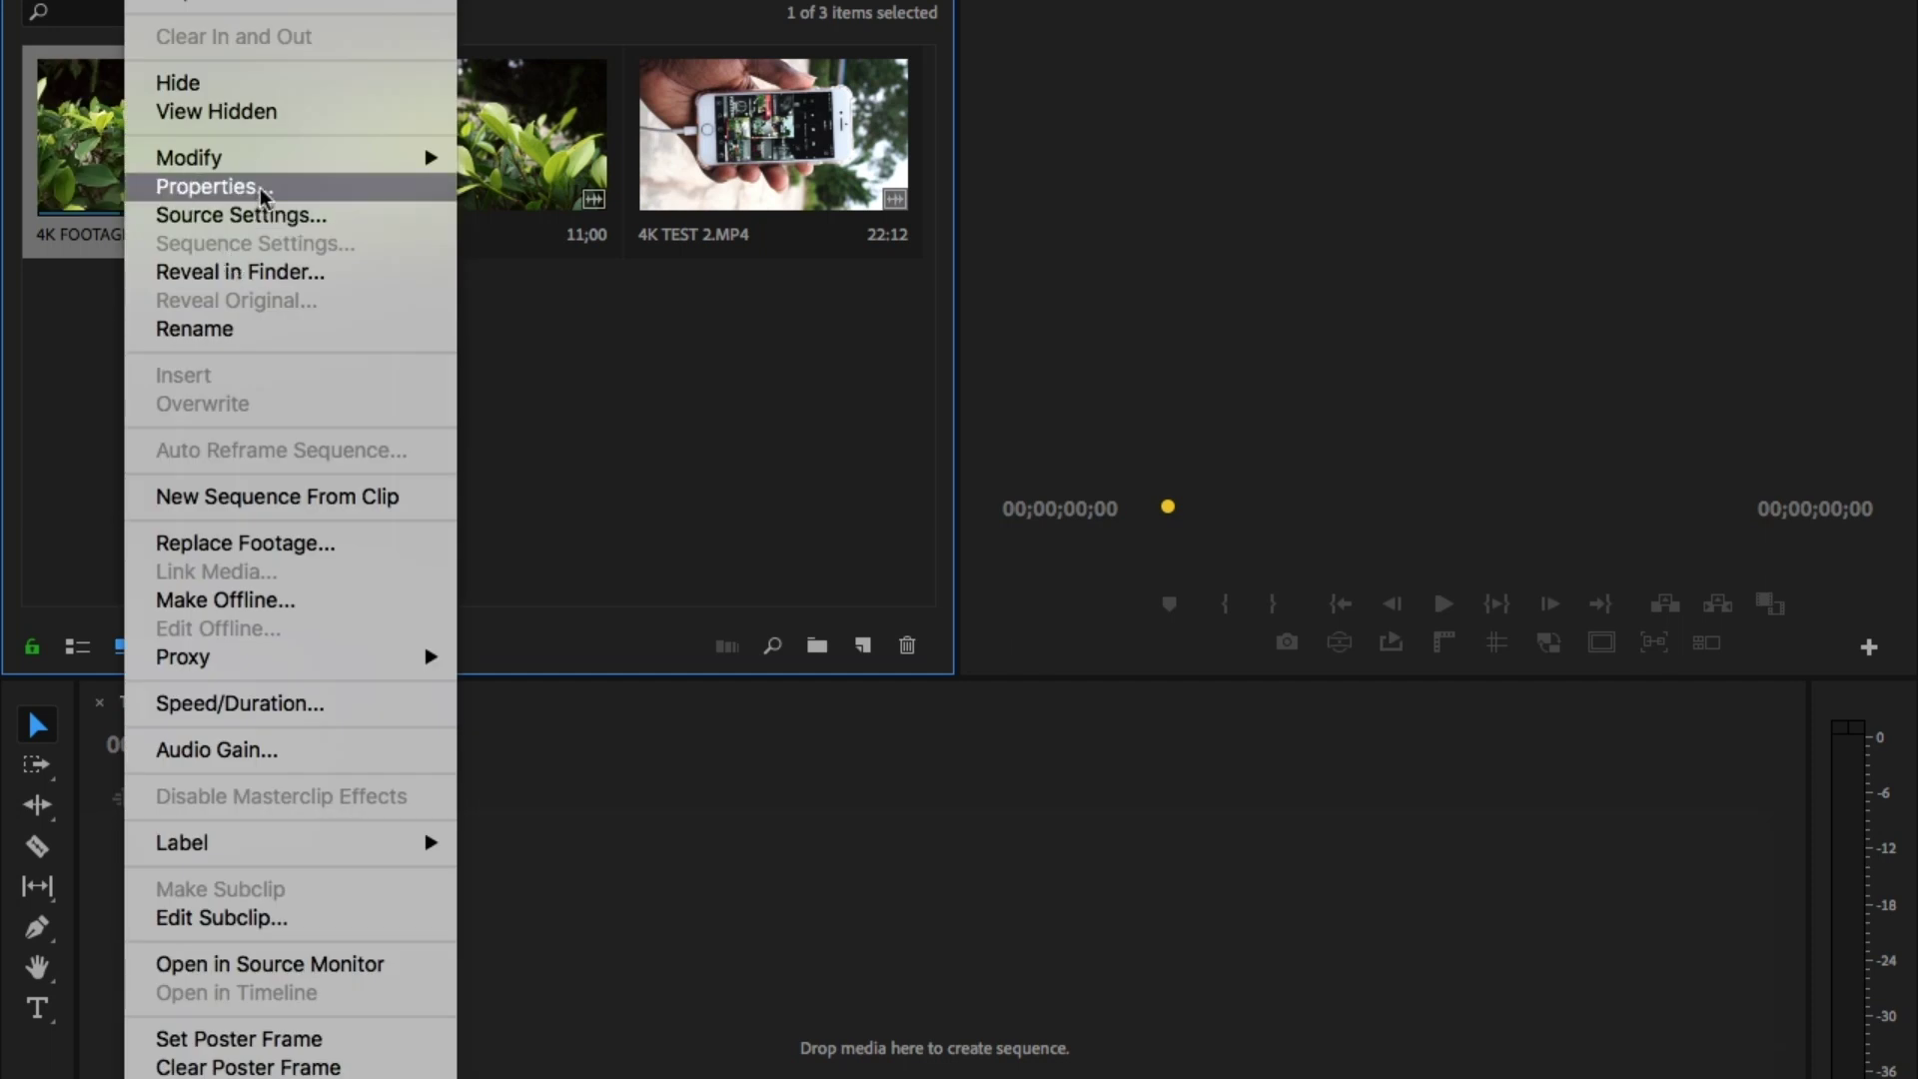
- Preview 4K FOOTAGE.MP4 in the Source monitor at 1/8 resolution, scrubbing and stepping one frame
click(90, 289)
double_click(100, 195)
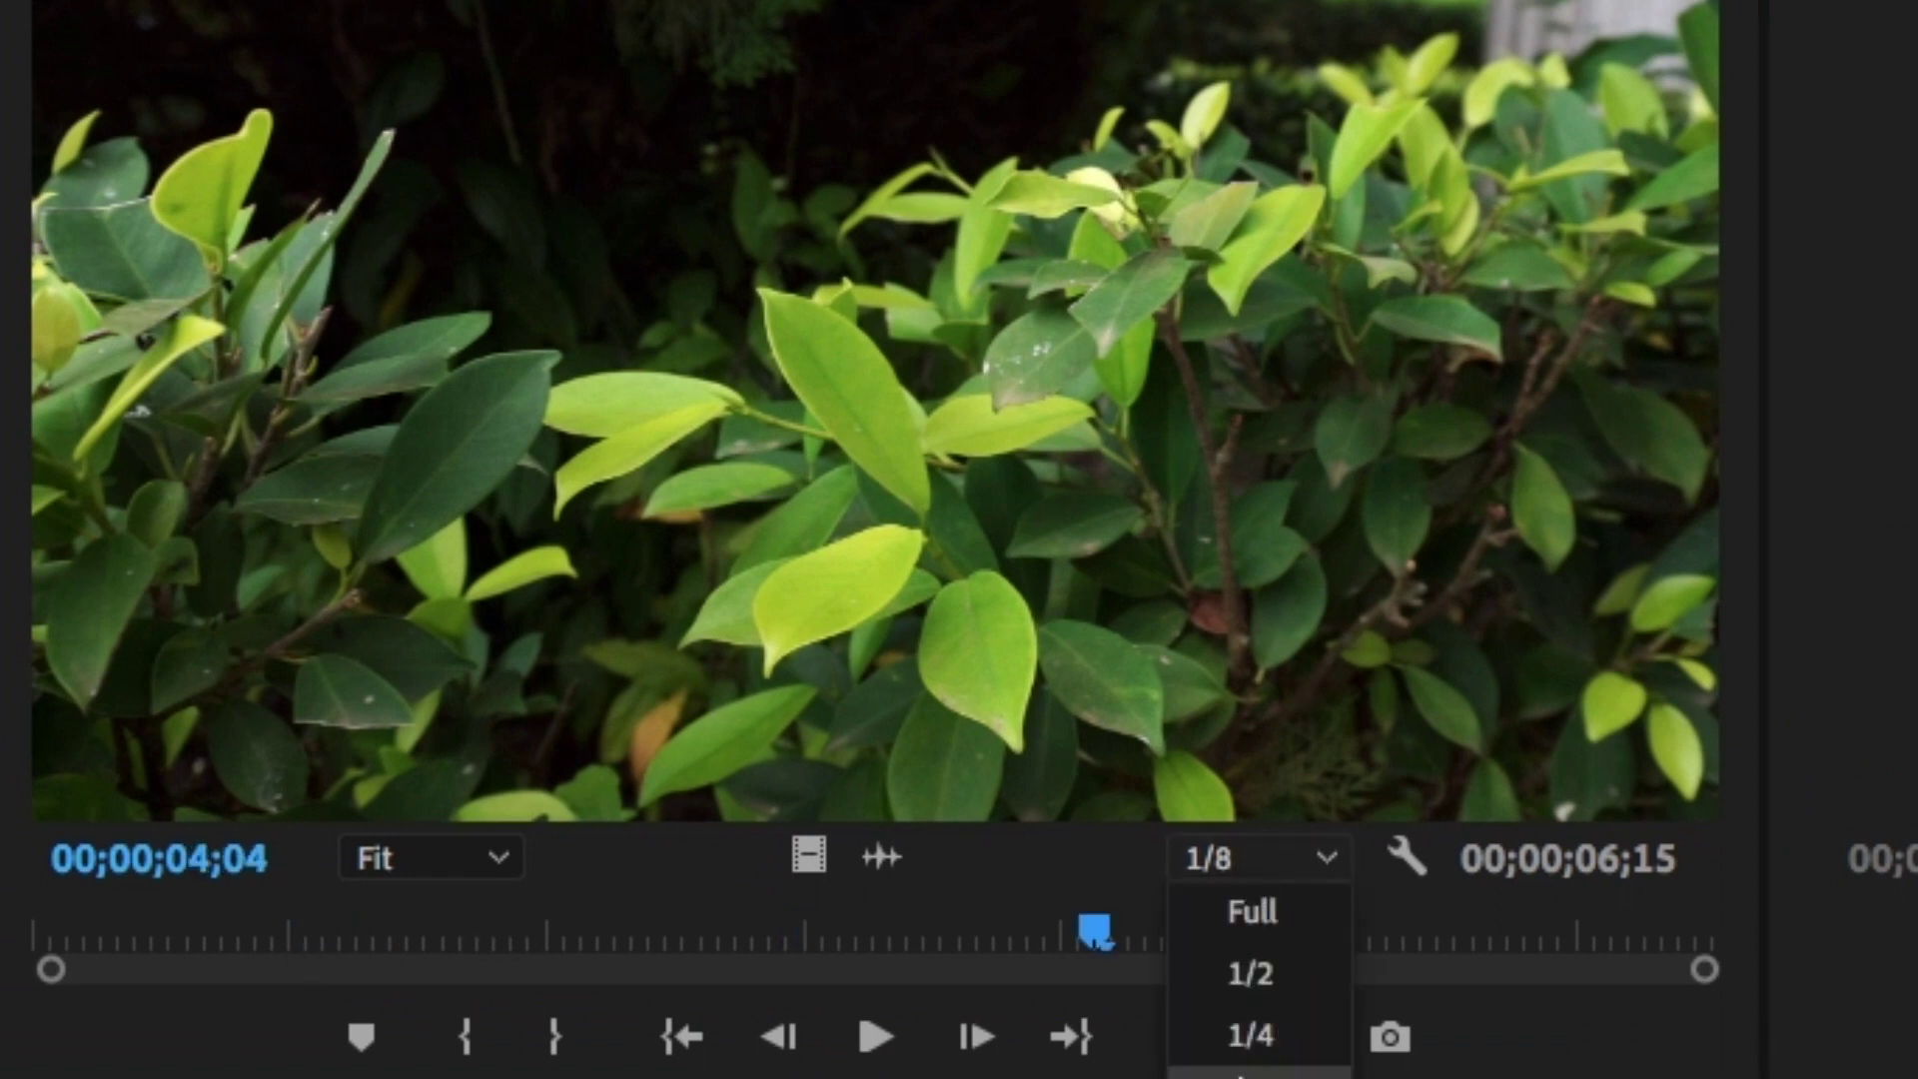
click(1255, 1074)
drag(974, 964, 657, 959)
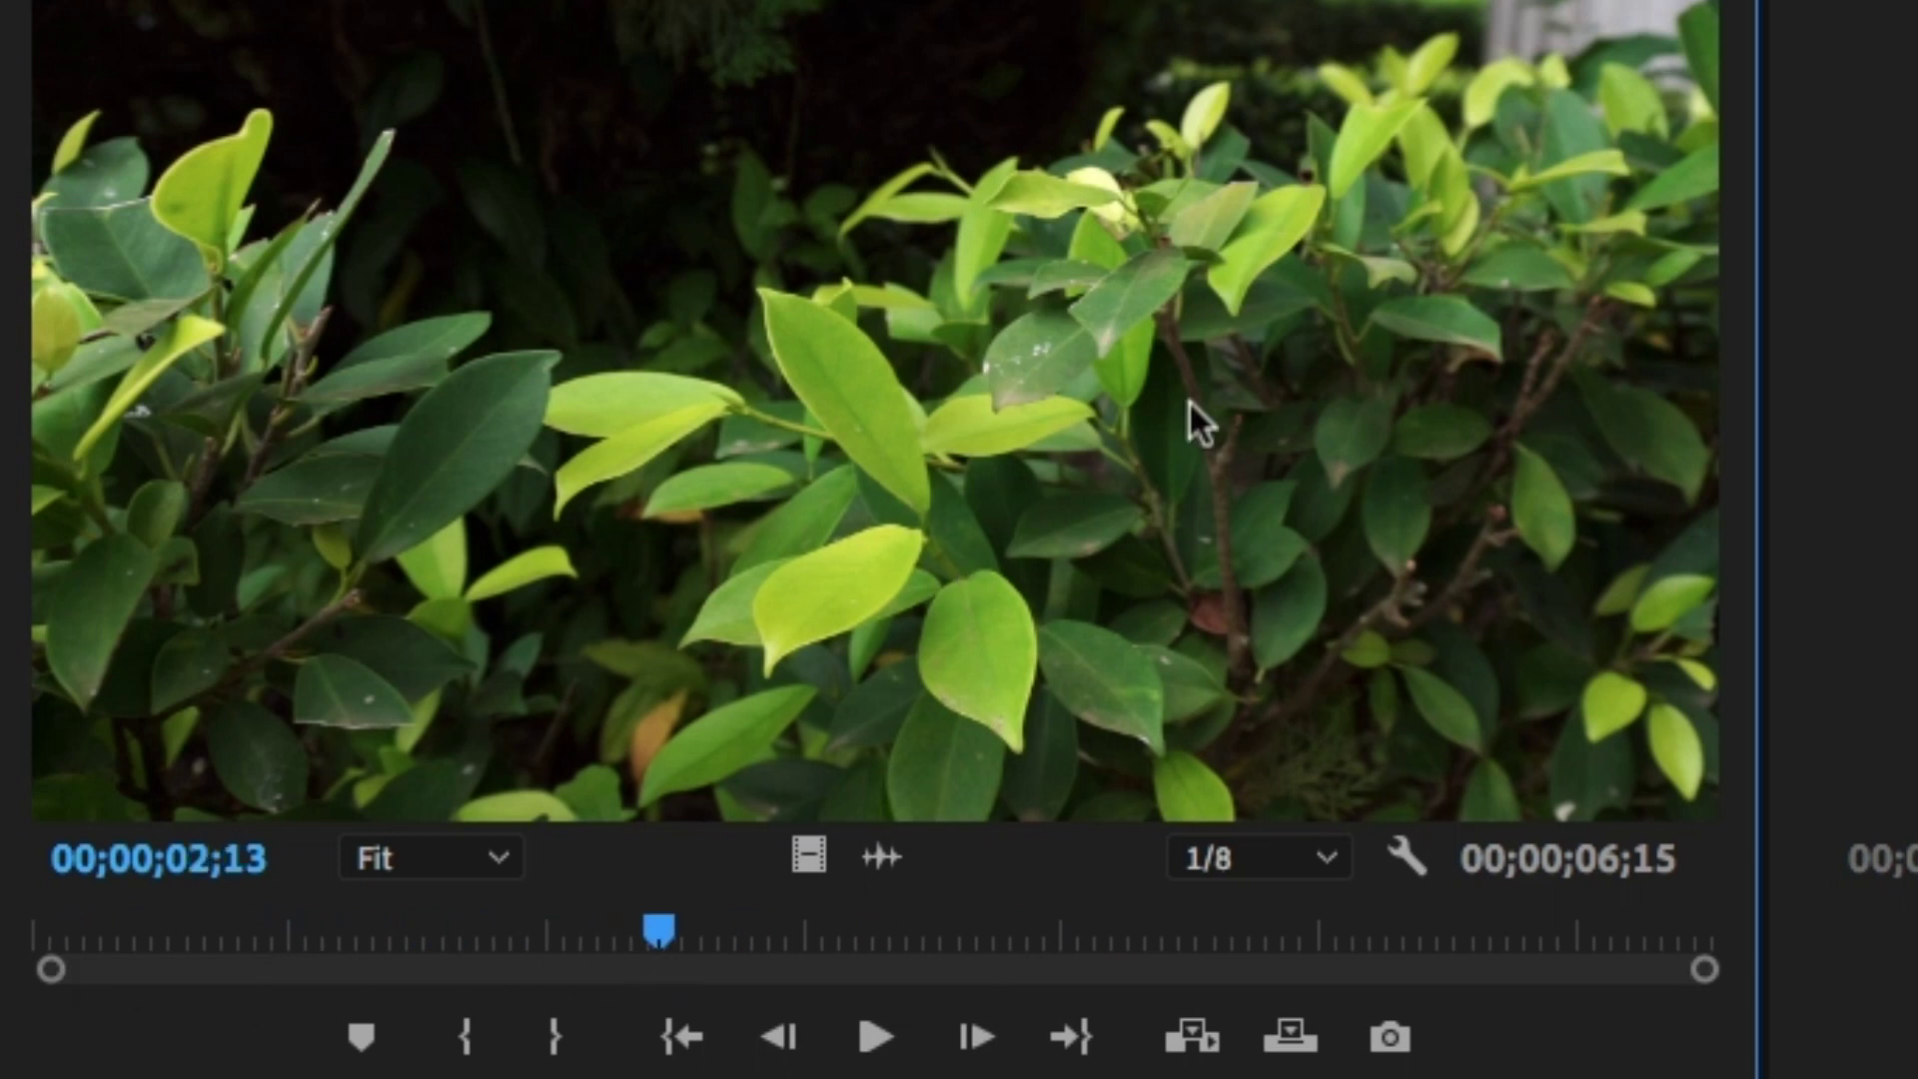
key(Right)
key(super+m)
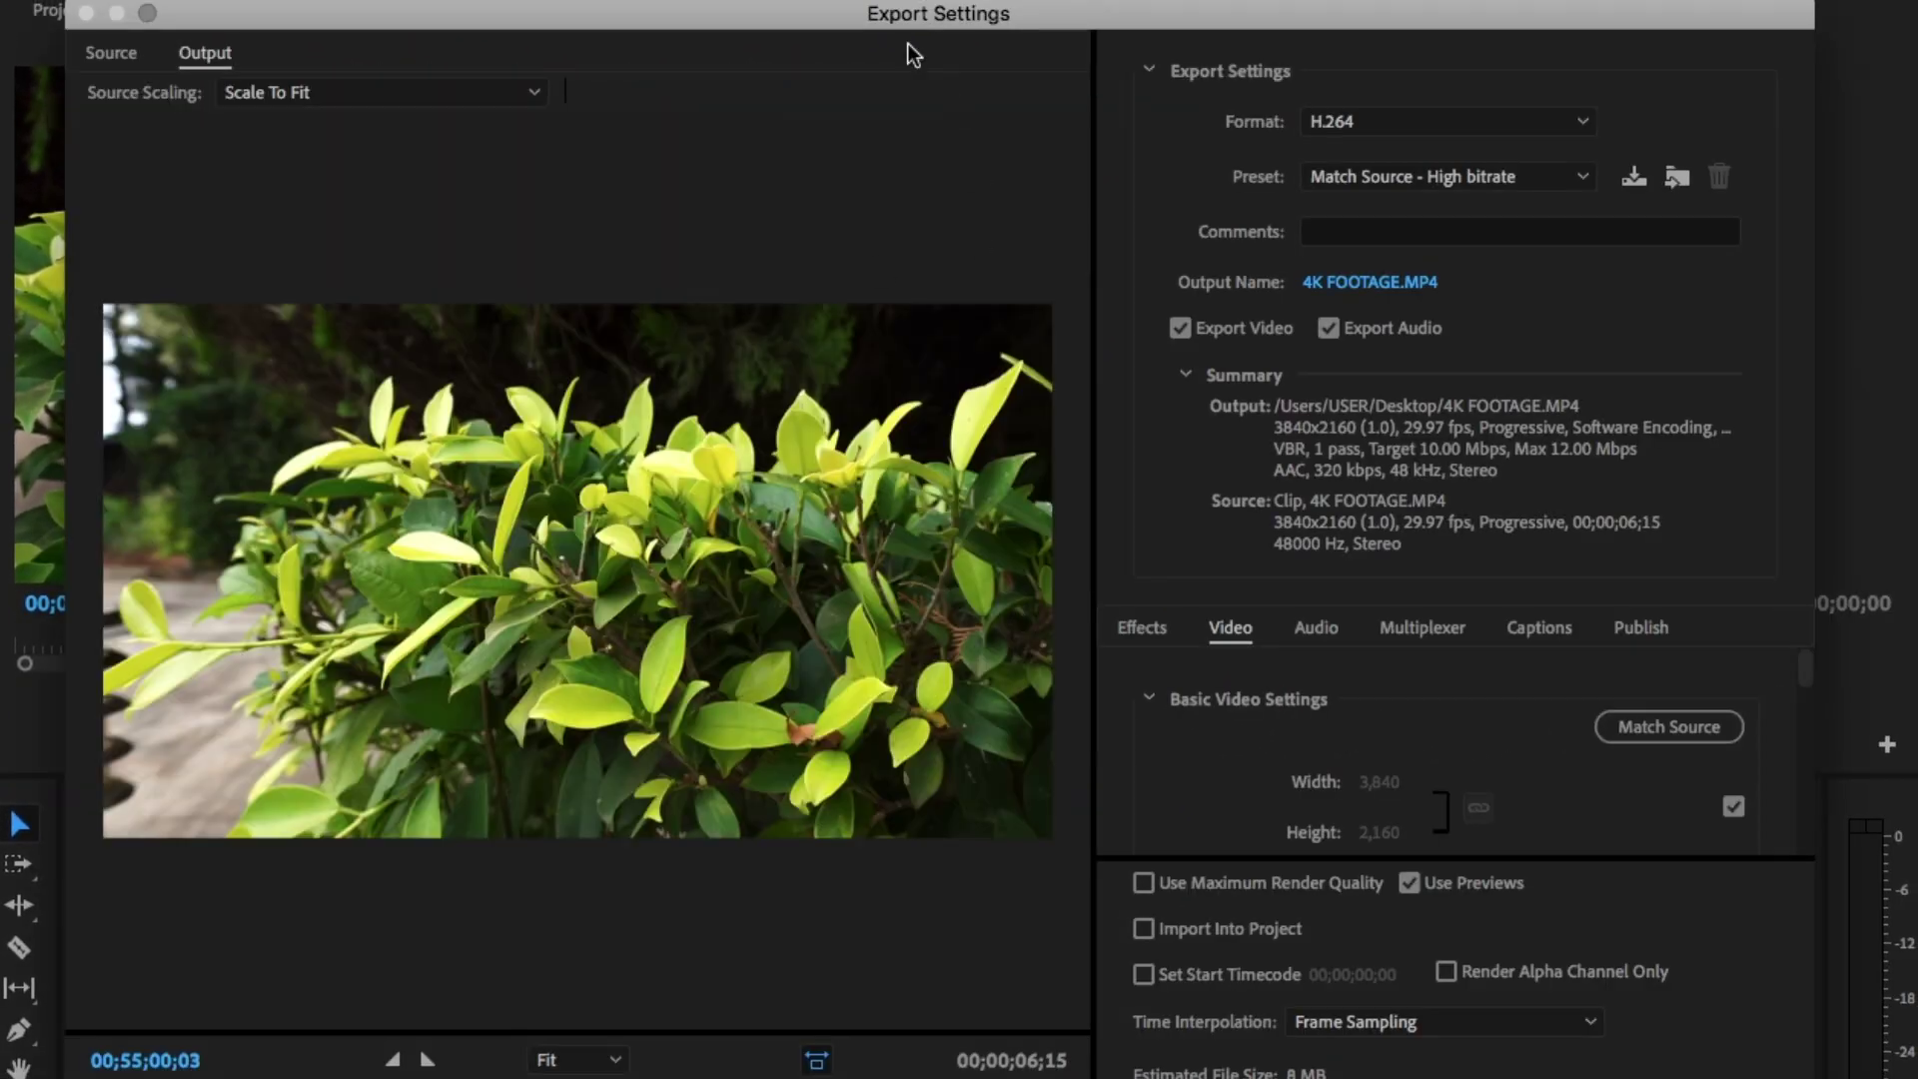
- Untick Match Source and set the export width to 1920, giving 1920 × 1080 output
drag(907, 13, 919, 10)
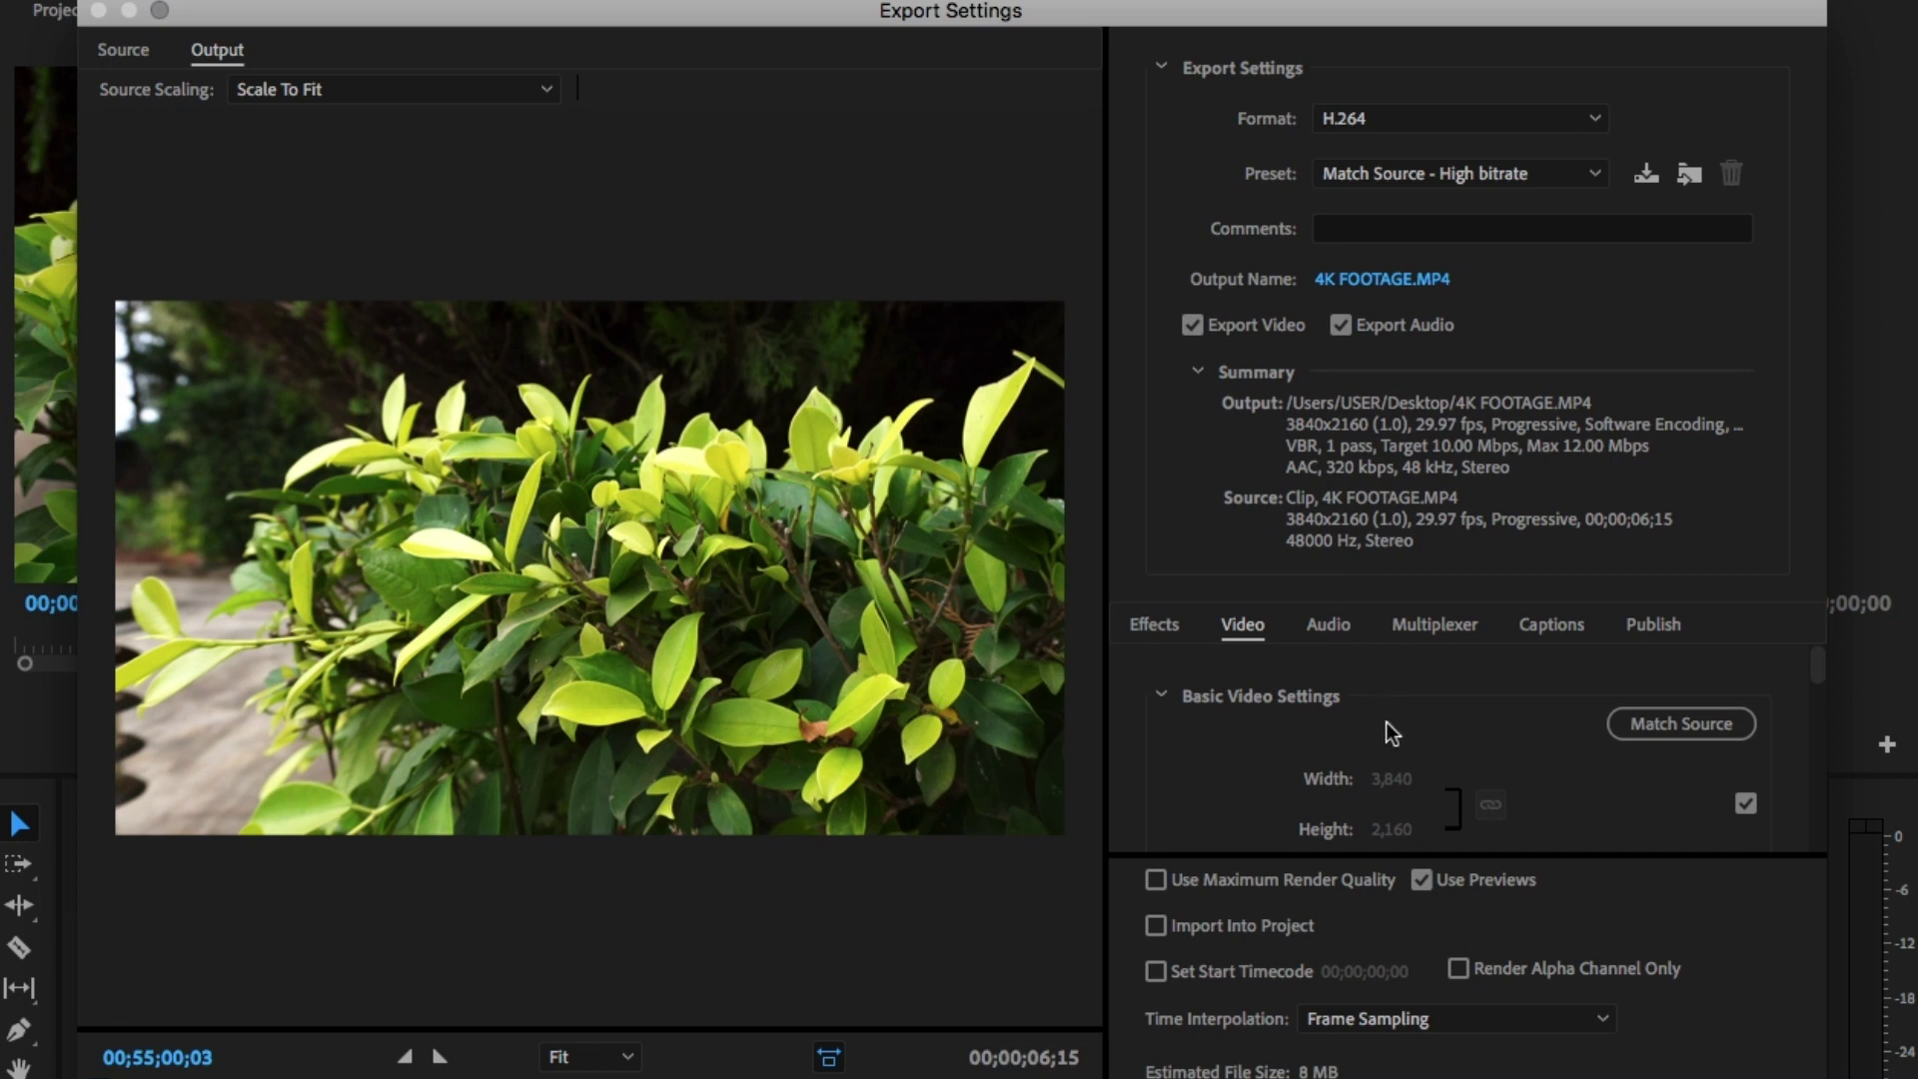
scroll(1395, 721, down, 1)
scroll(1213, 653, up, 1)
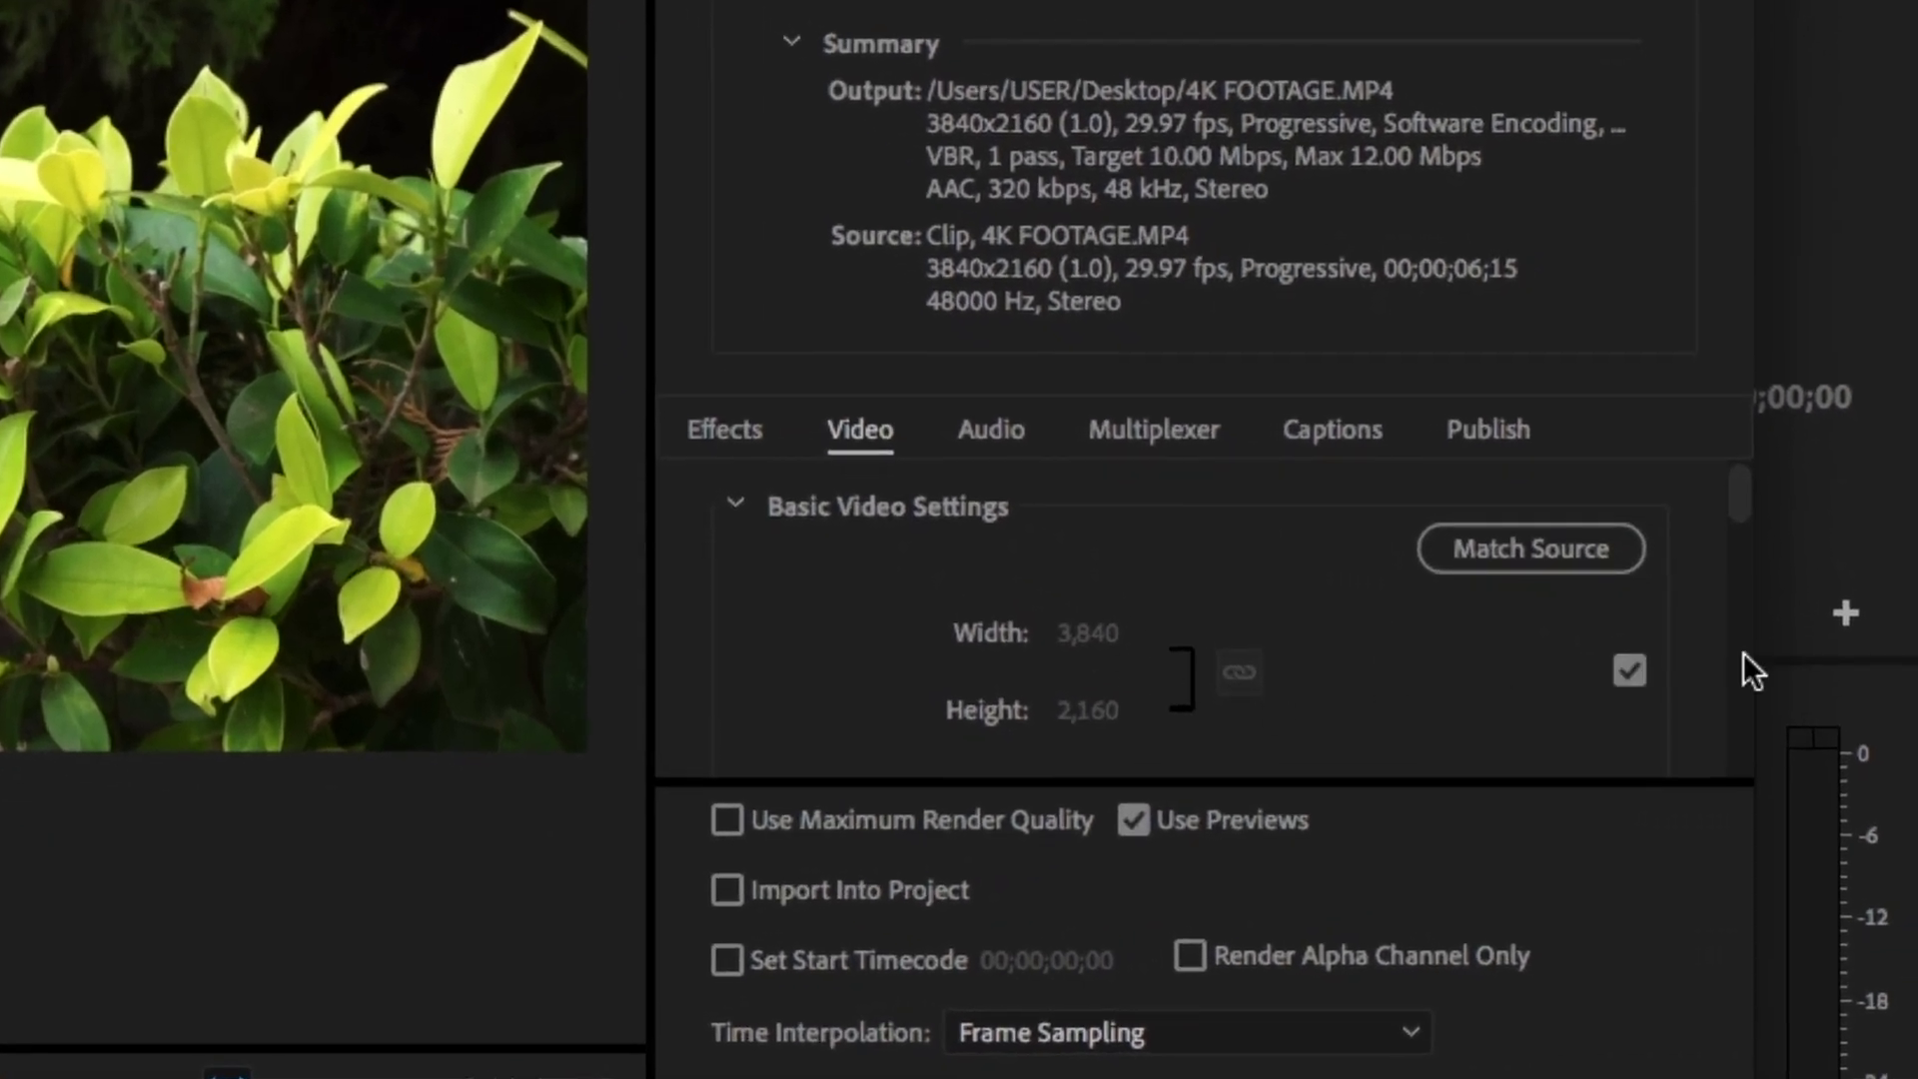
click(1629, 672)
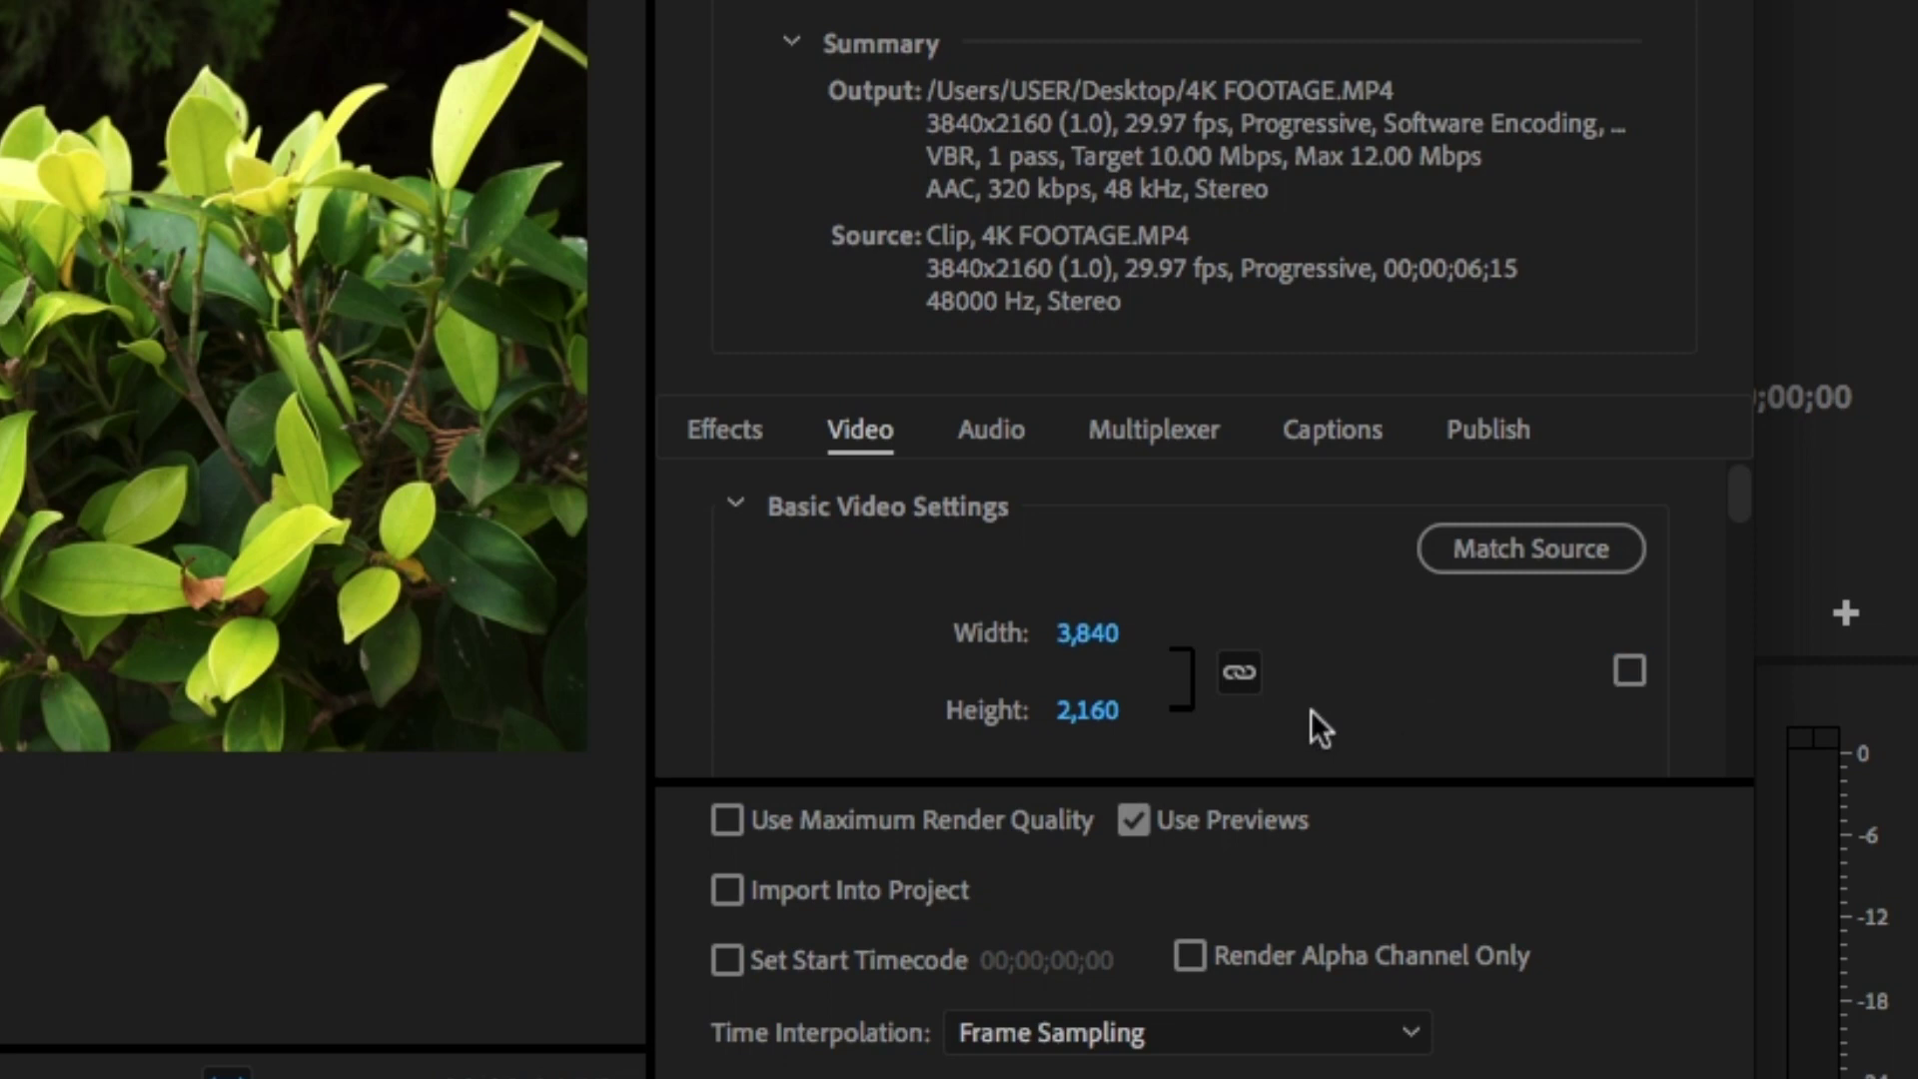
click(1094, 633)
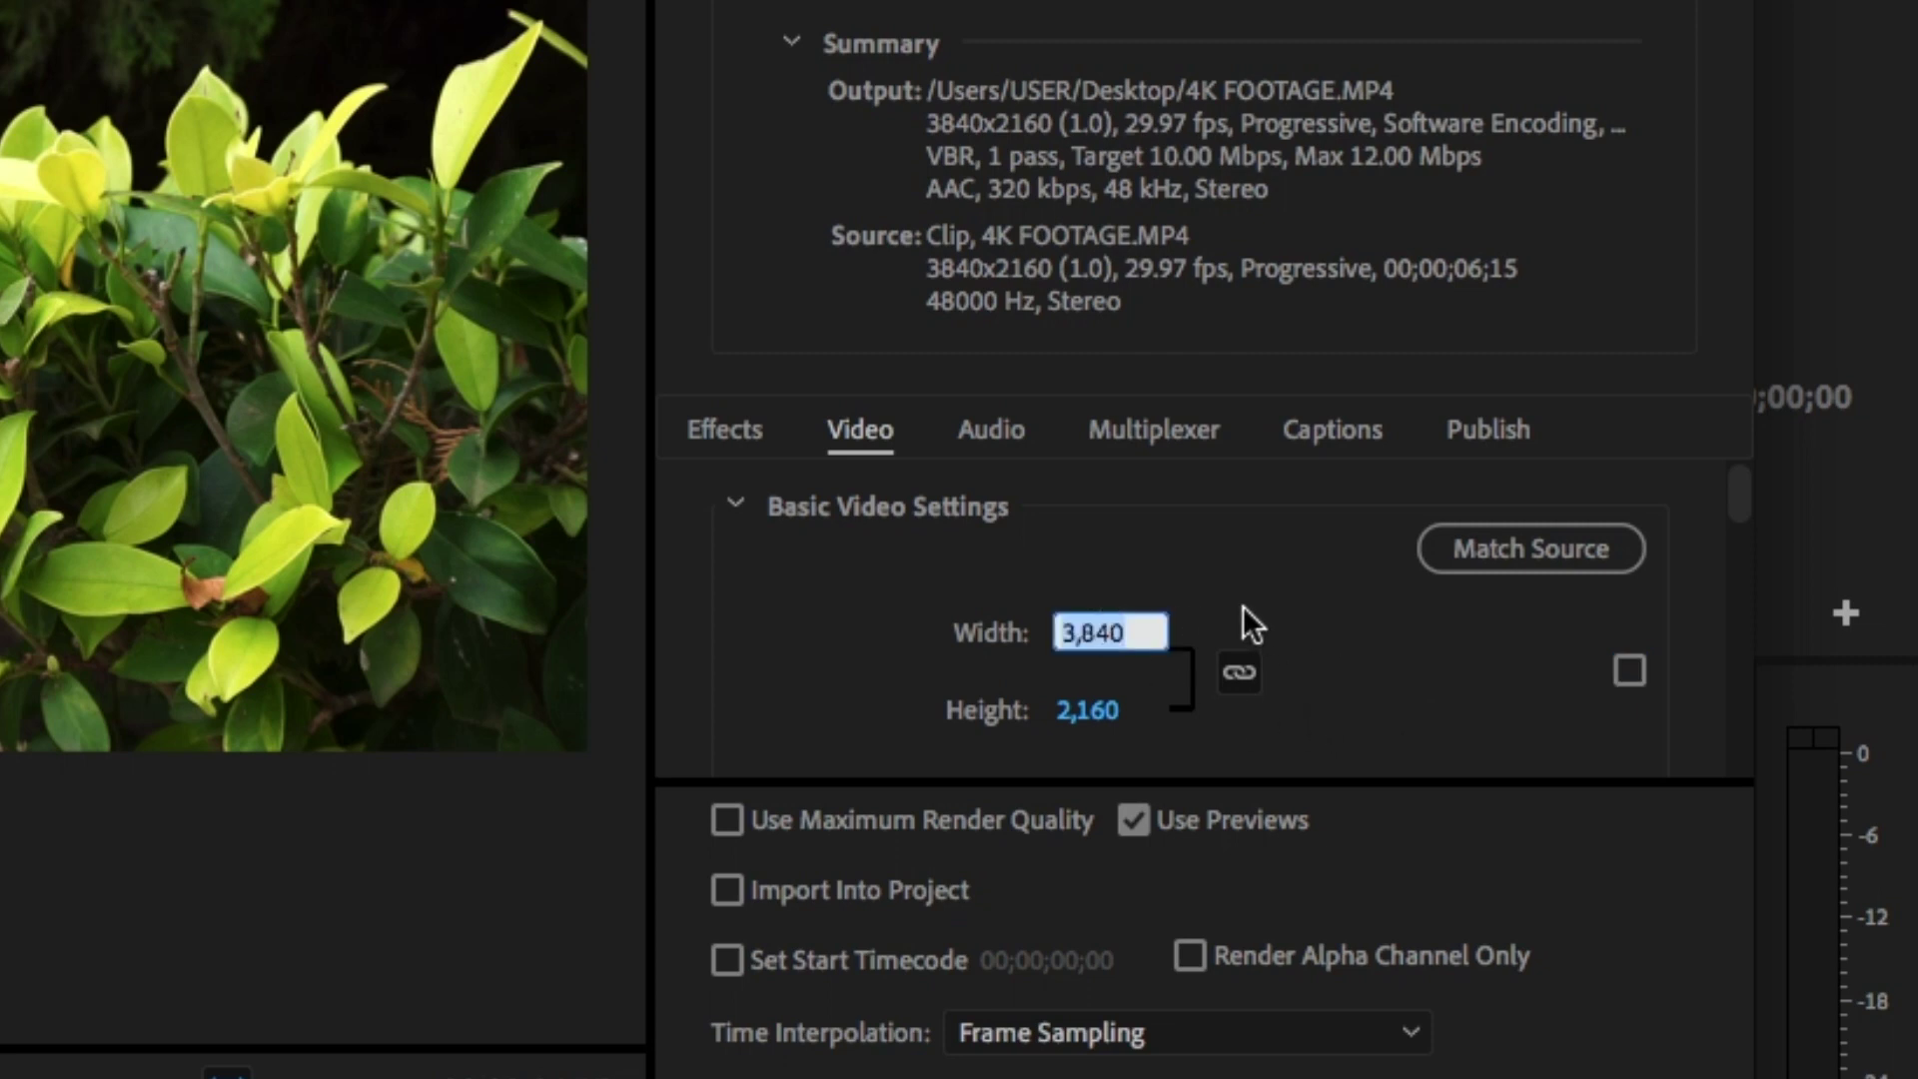
text(1920)
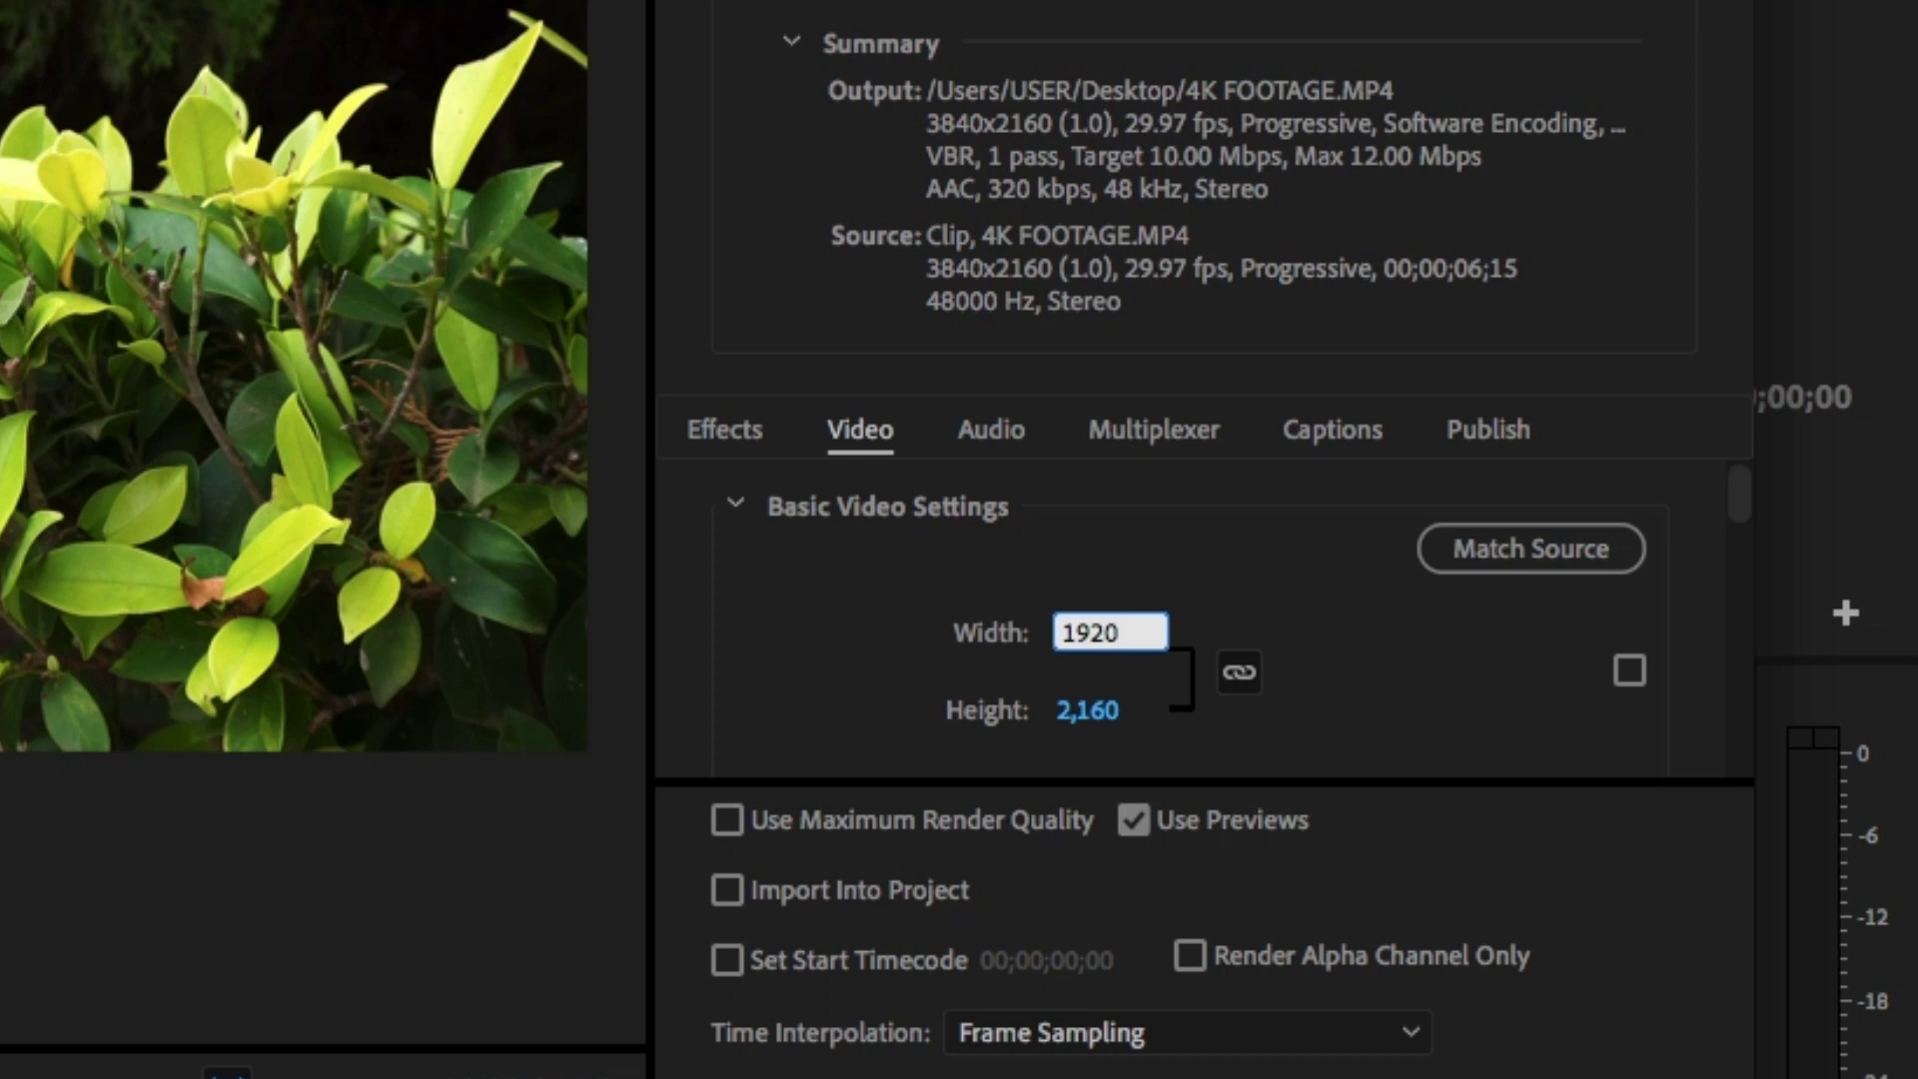
key(Return)
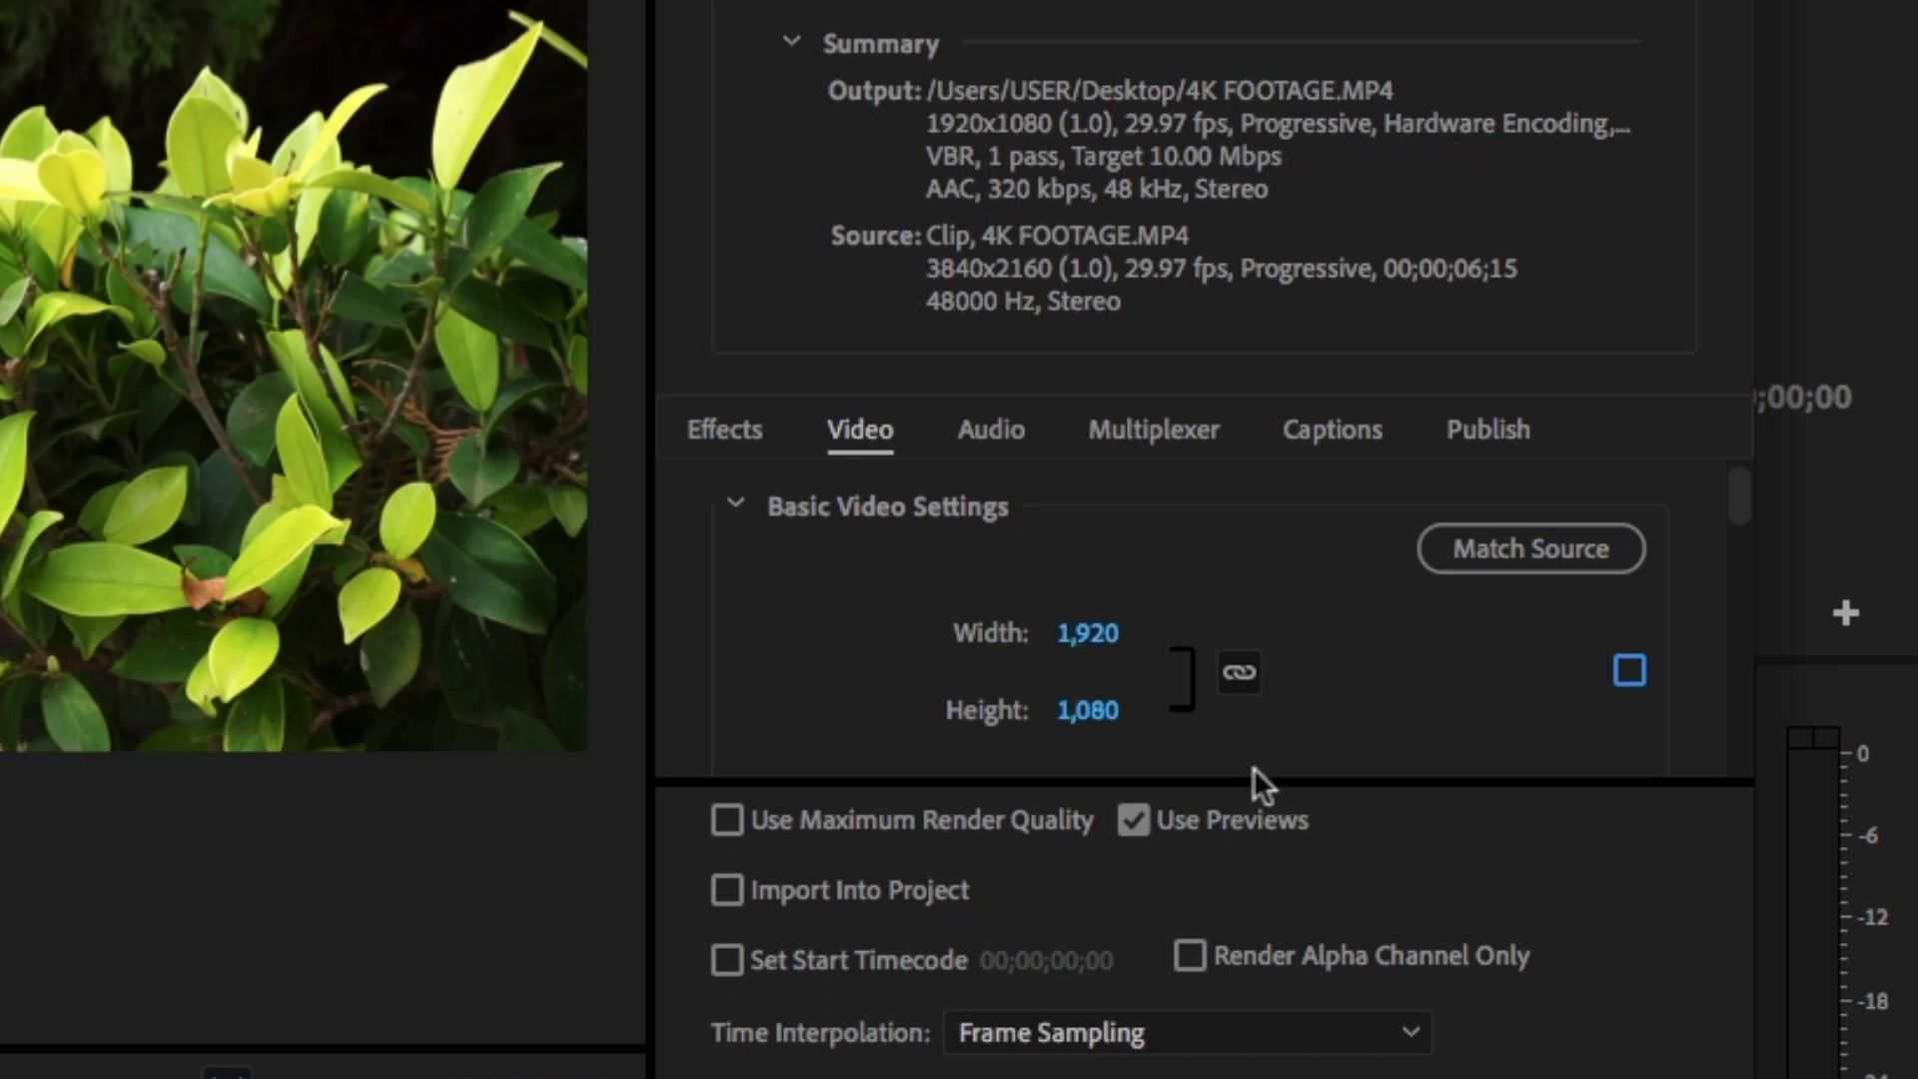
click(1096, 639)
click(1183, 709)
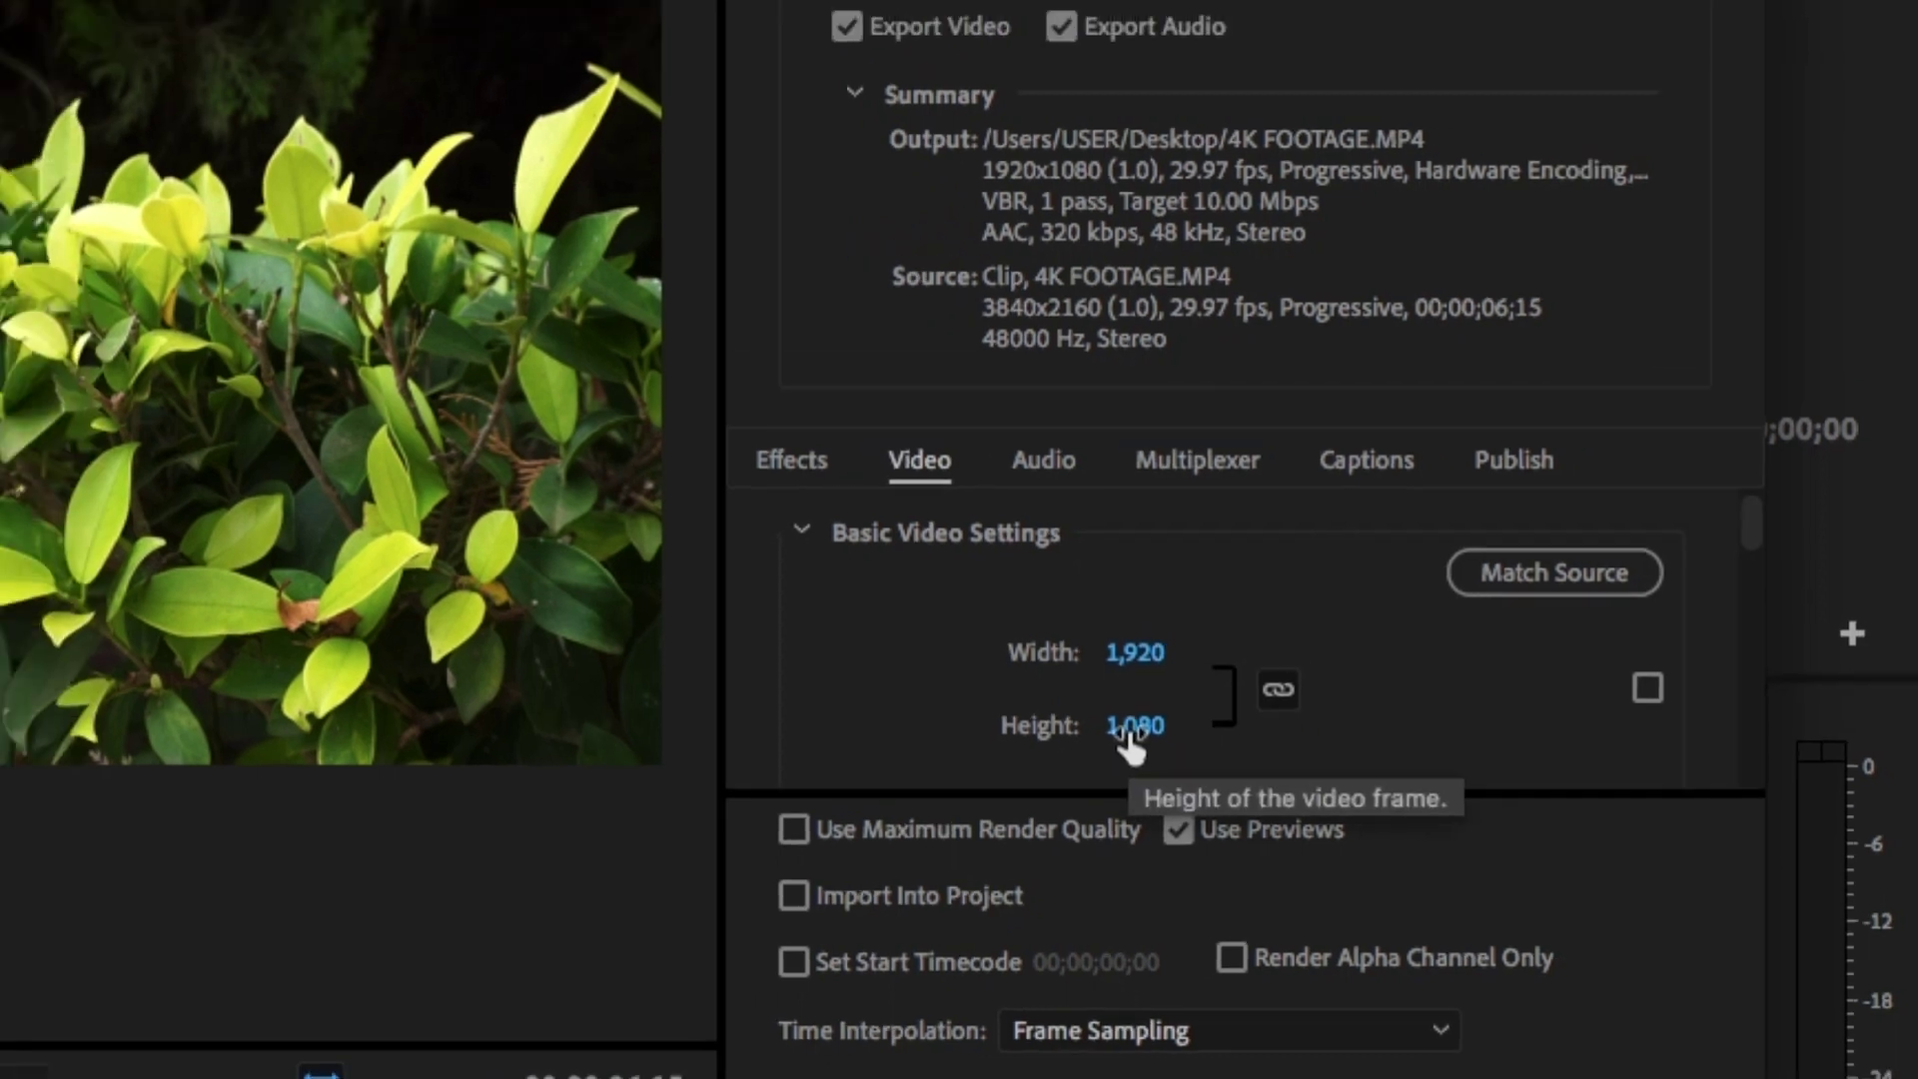
- Save the export to the Desktop as 4K FOOTAGE_PROXY.mp4 and turn Use Previews back on
scroll(1545, 754, down, 1)
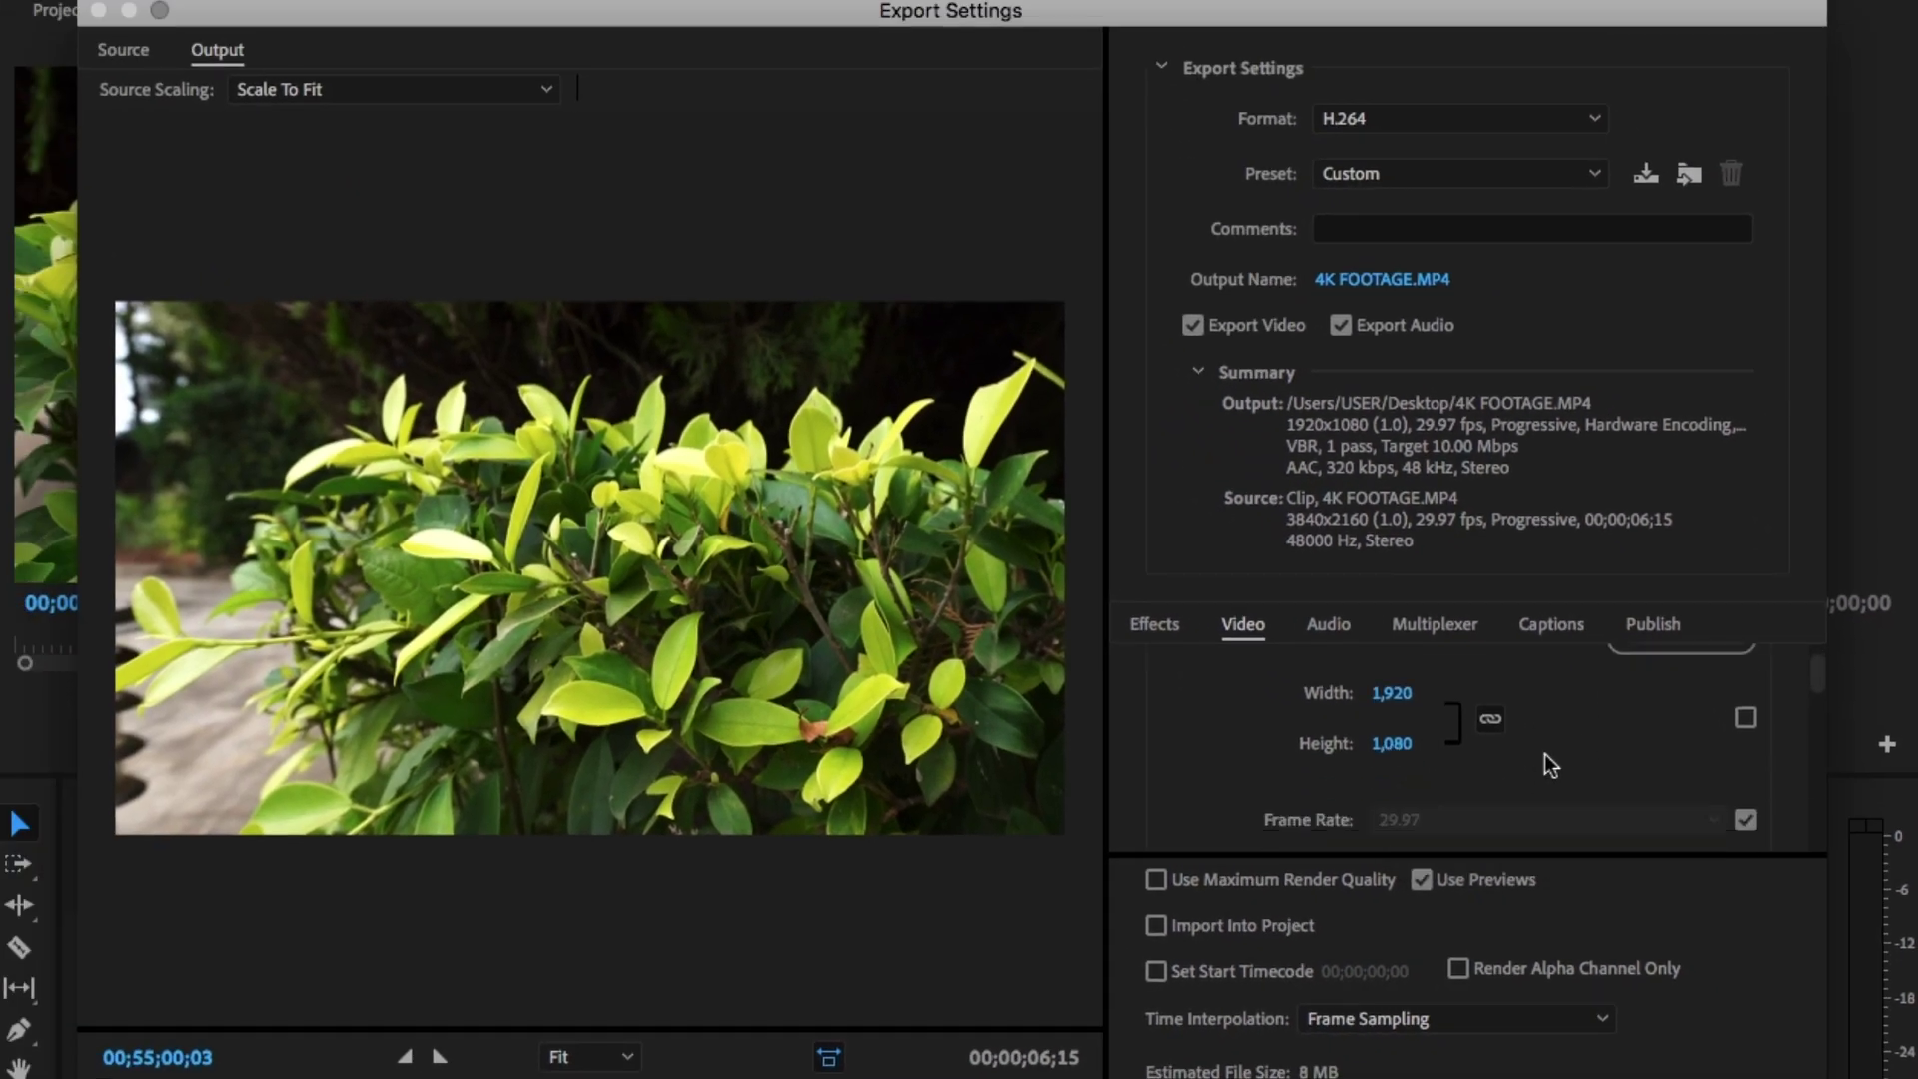
scroll(1545, 765, down, 1)
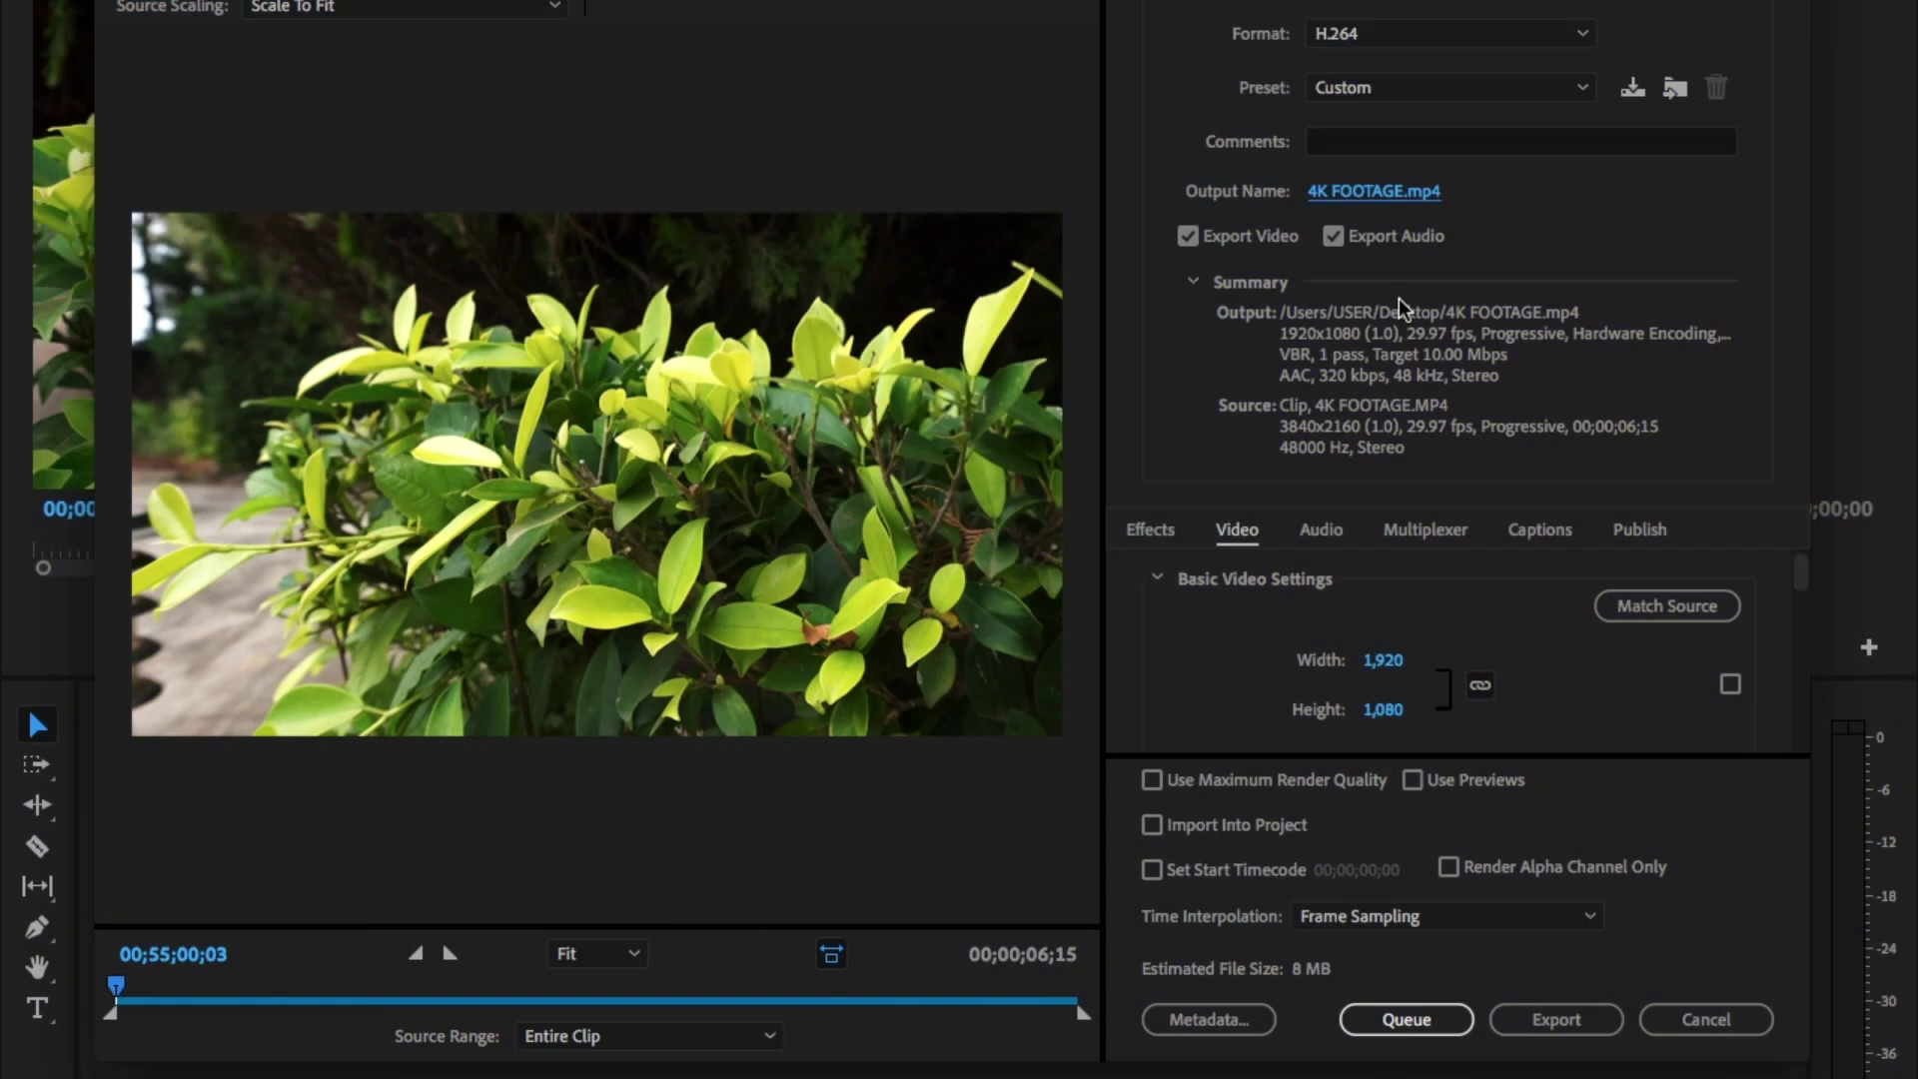
click(1339, 190)
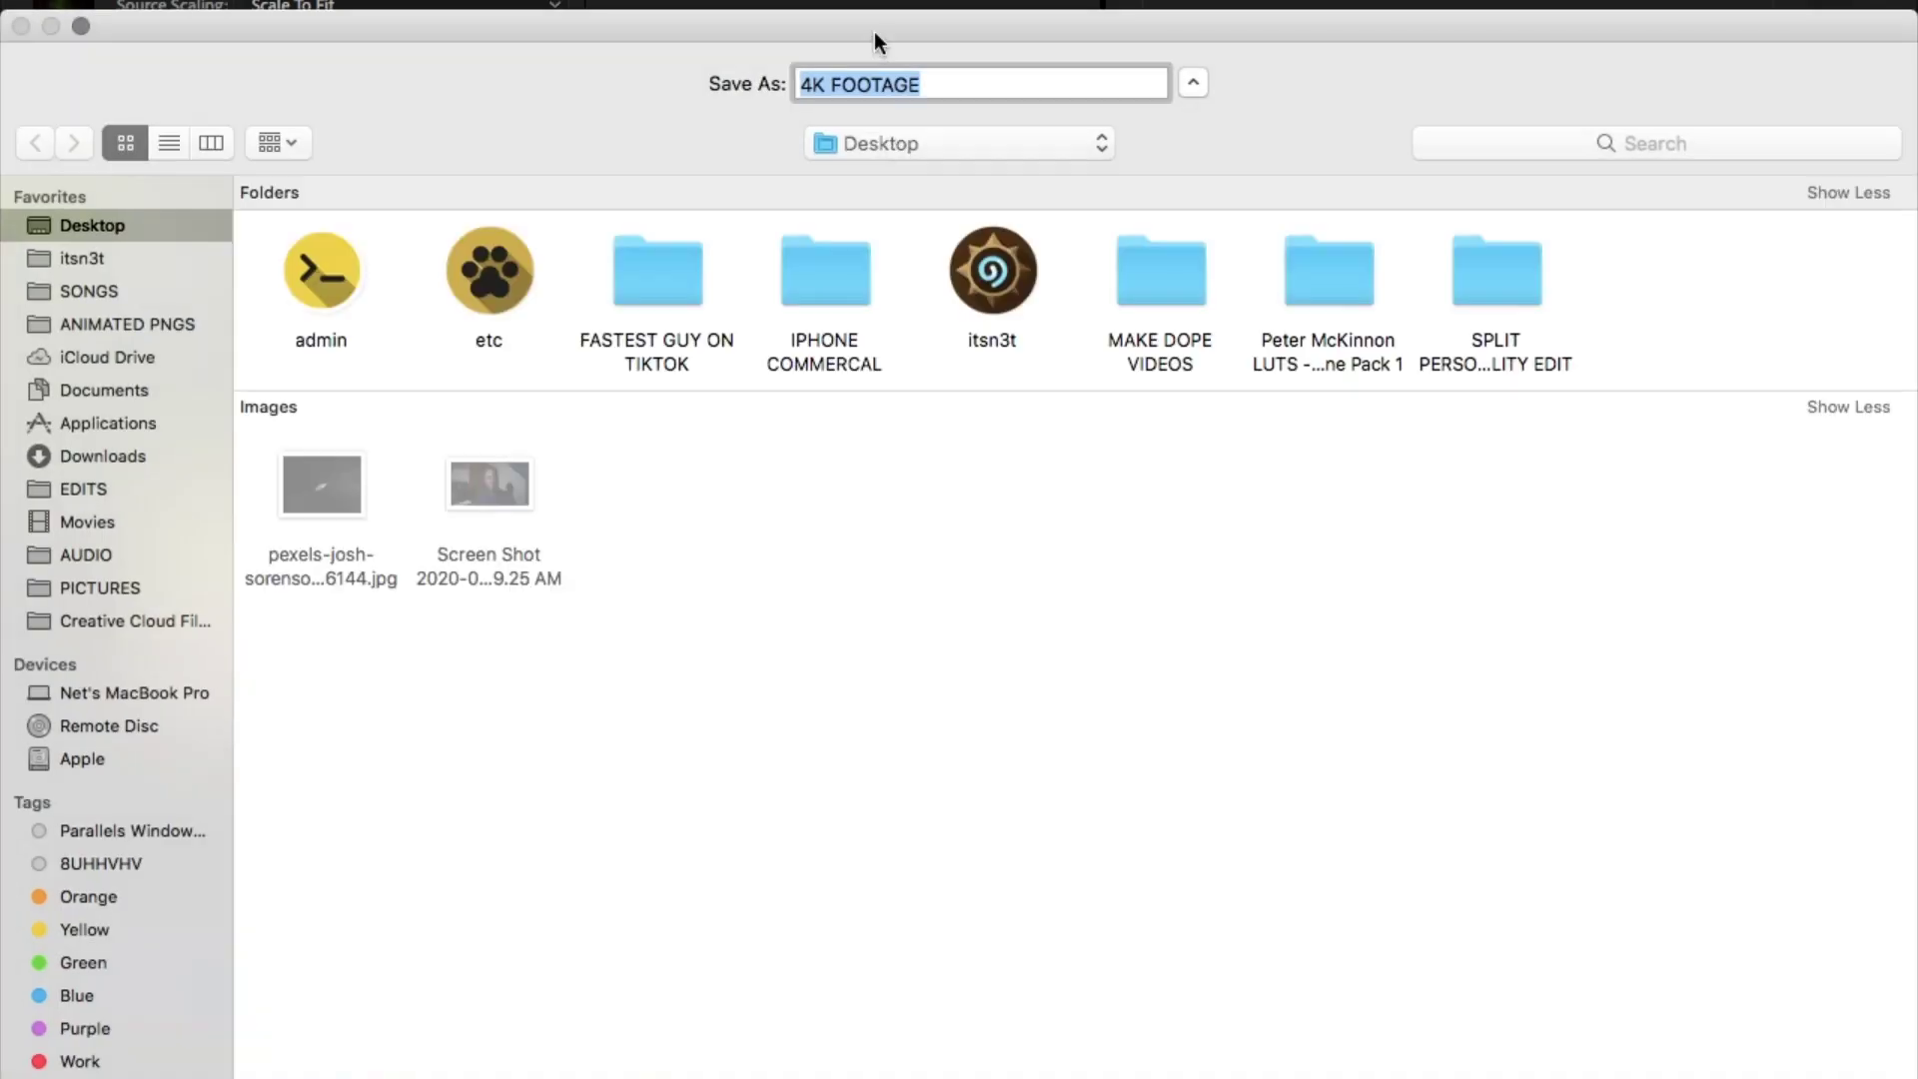
click(953, 37)
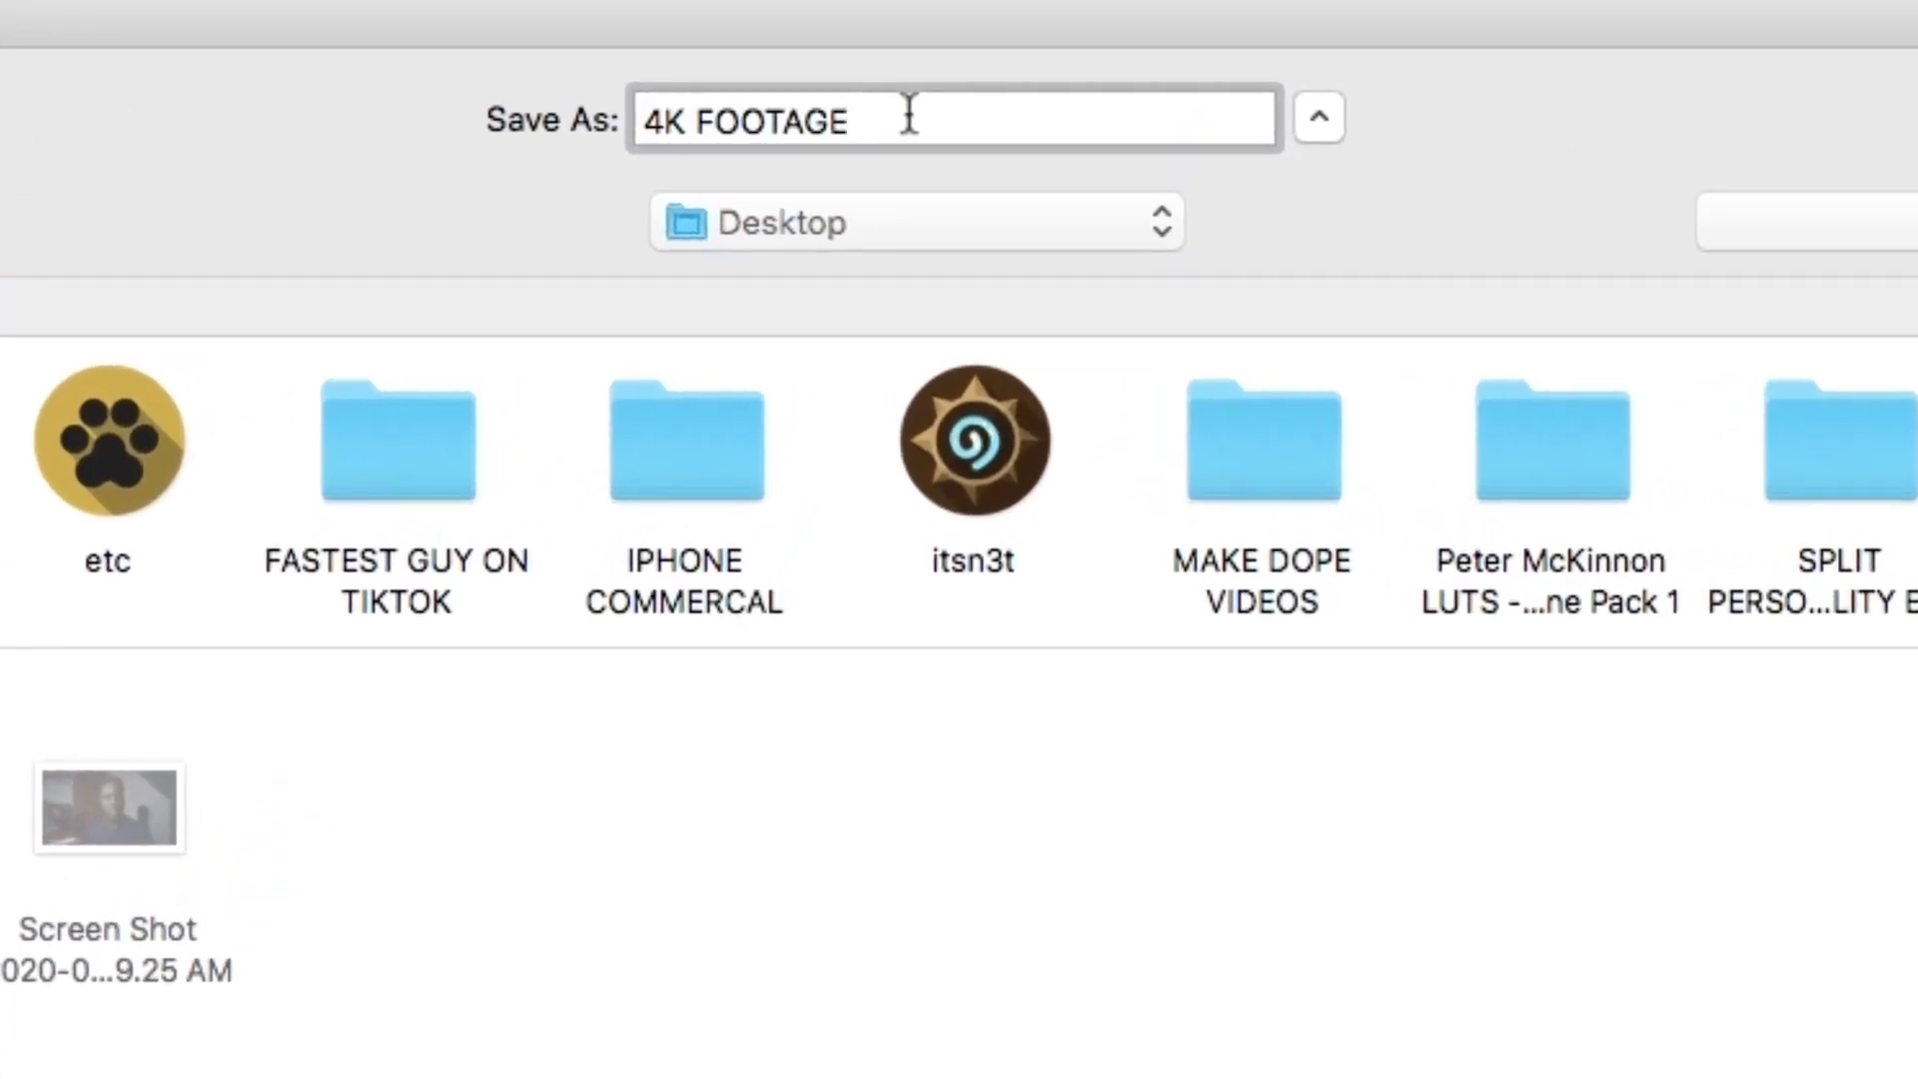
text(_PROXY.mp4)
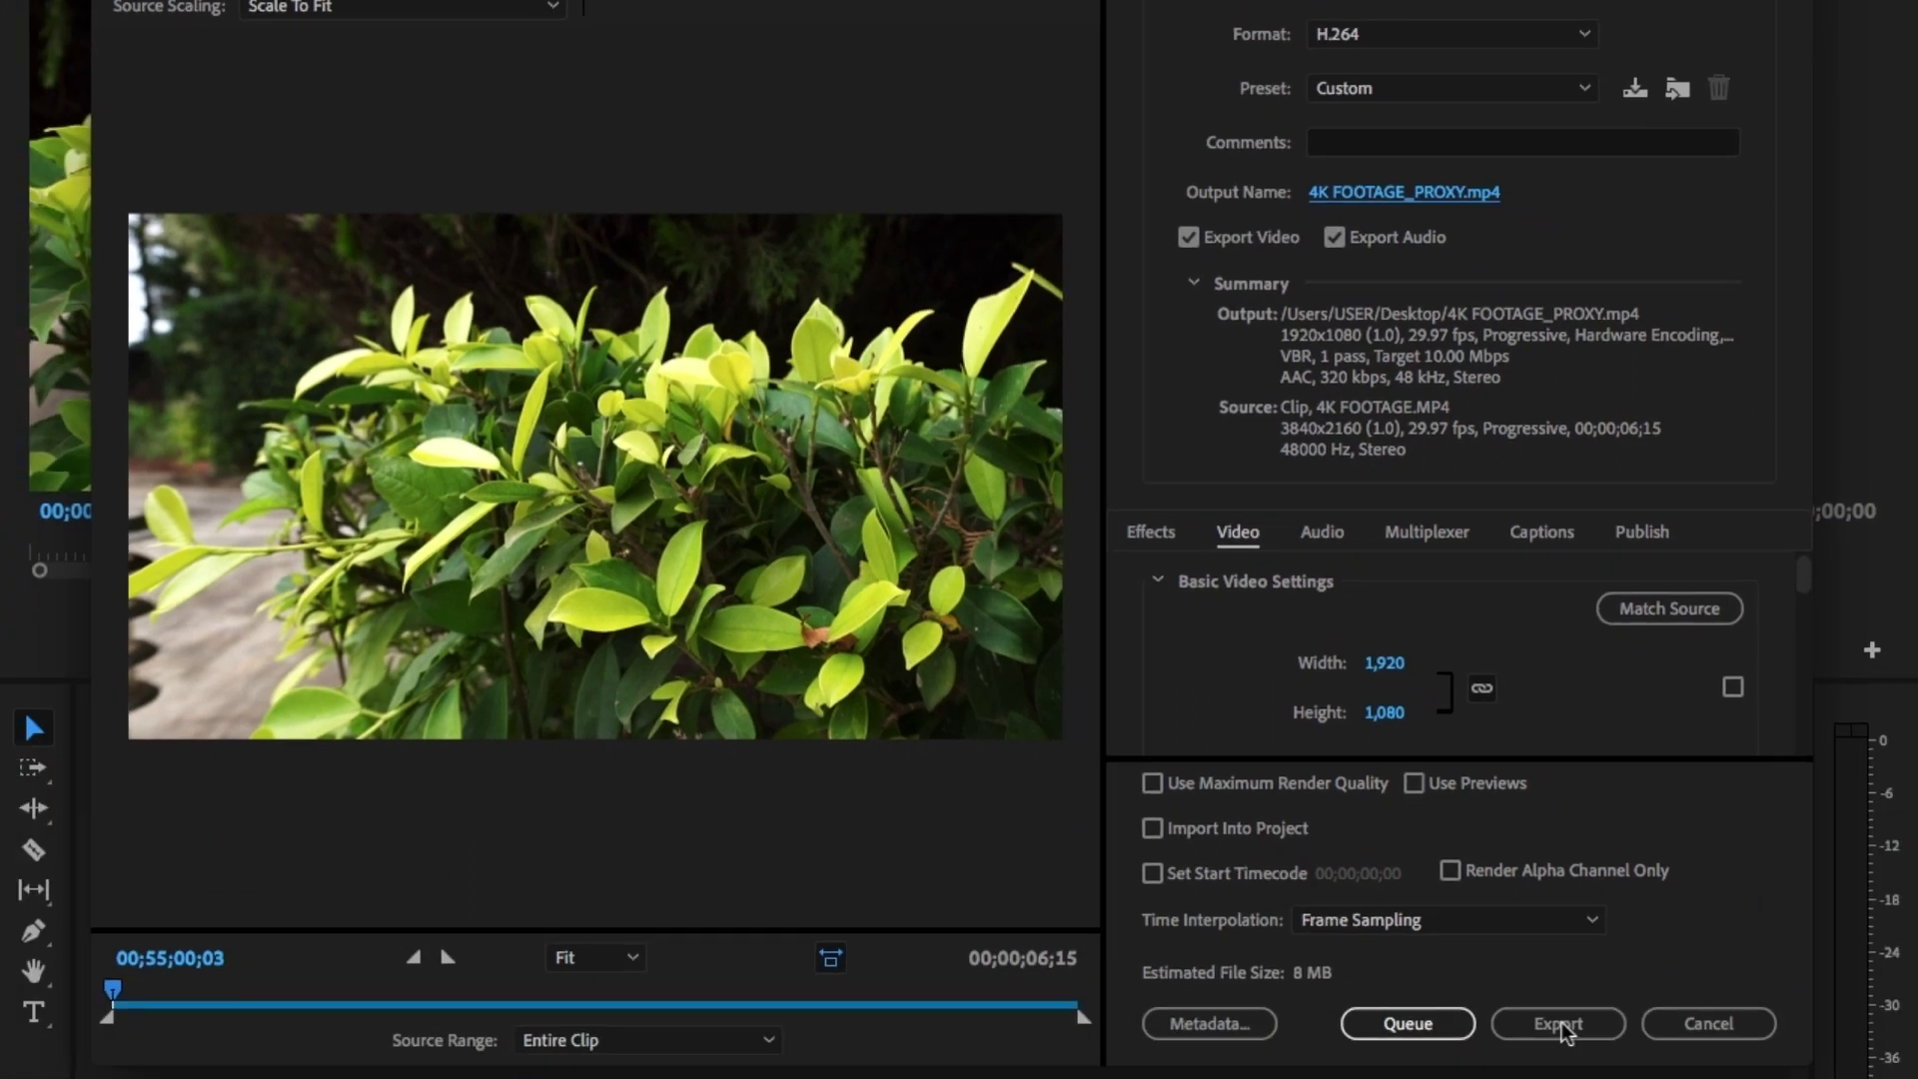
click(1459, 881)
- Encode the 1080p proxy file, then reselect 4K FOOTAGE.MP4 in the Project panel
click(1555, 1011)
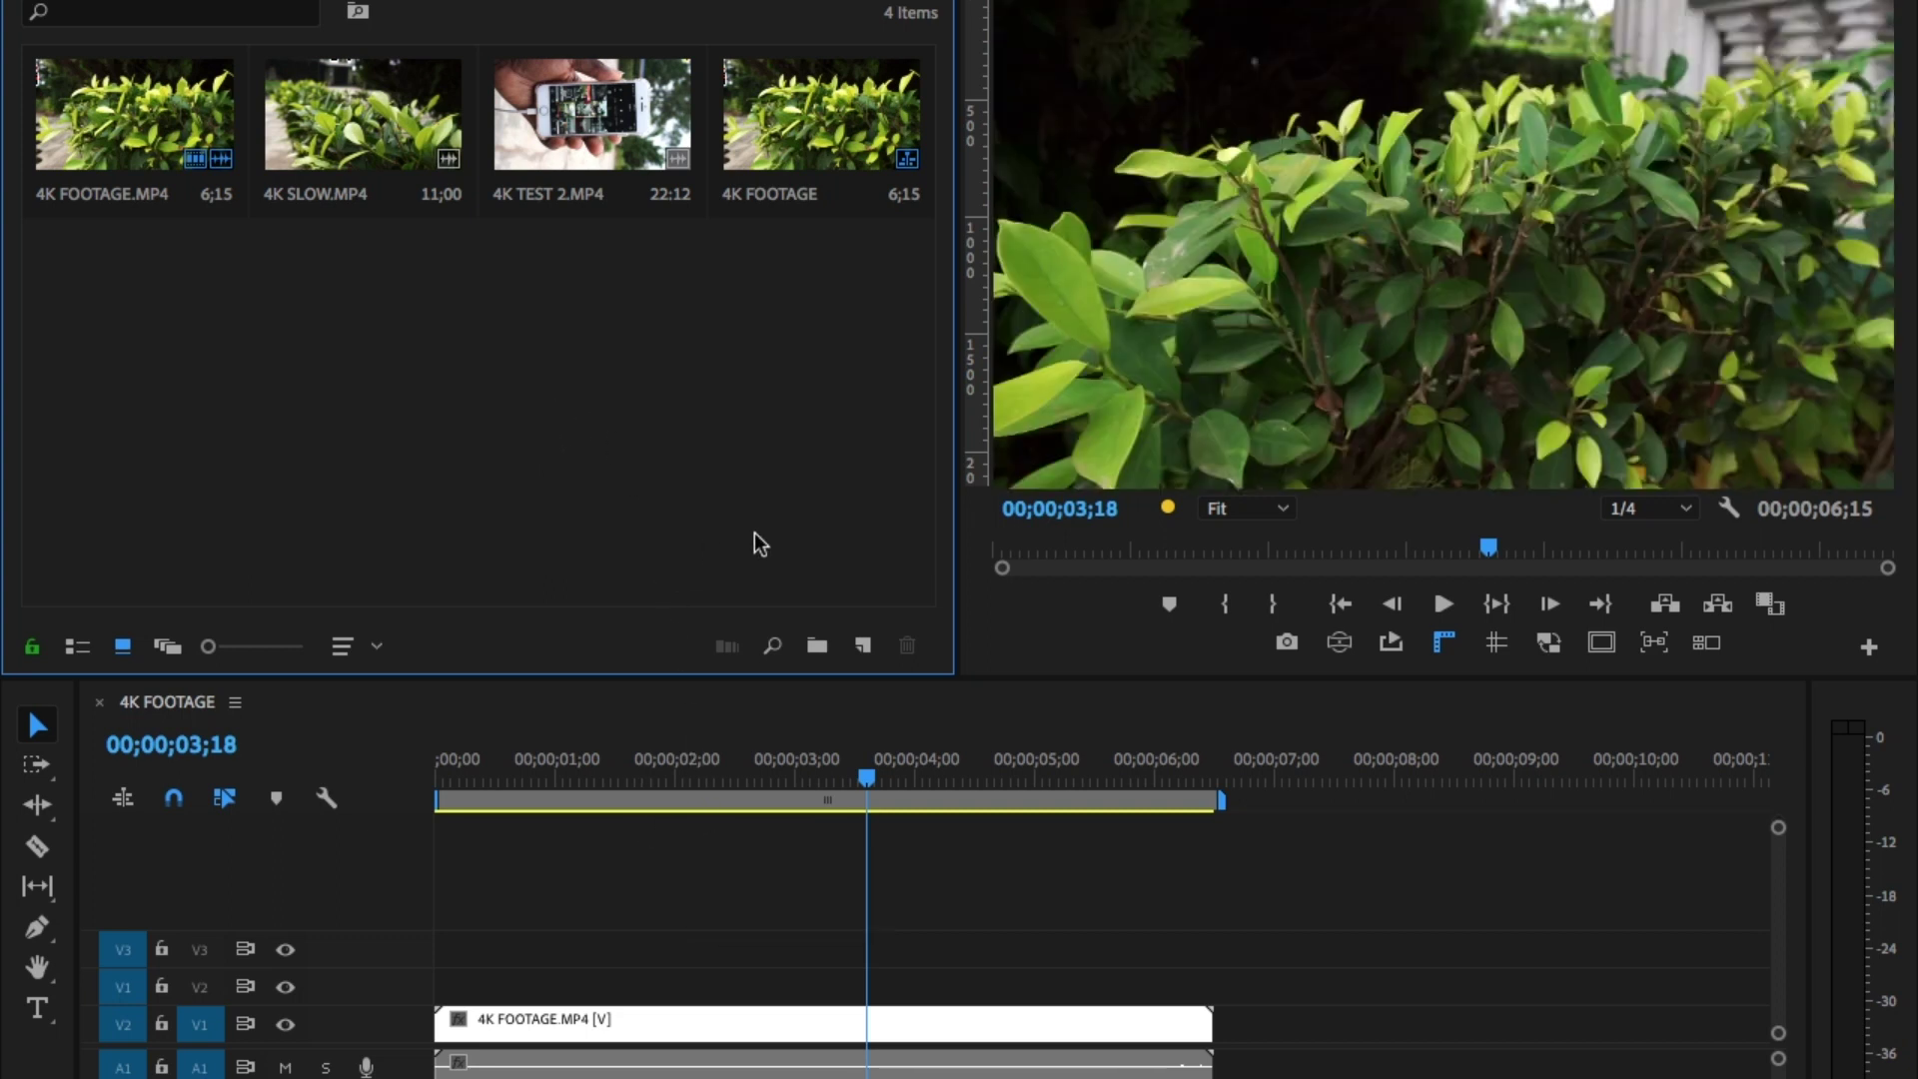
click(1075, 448)
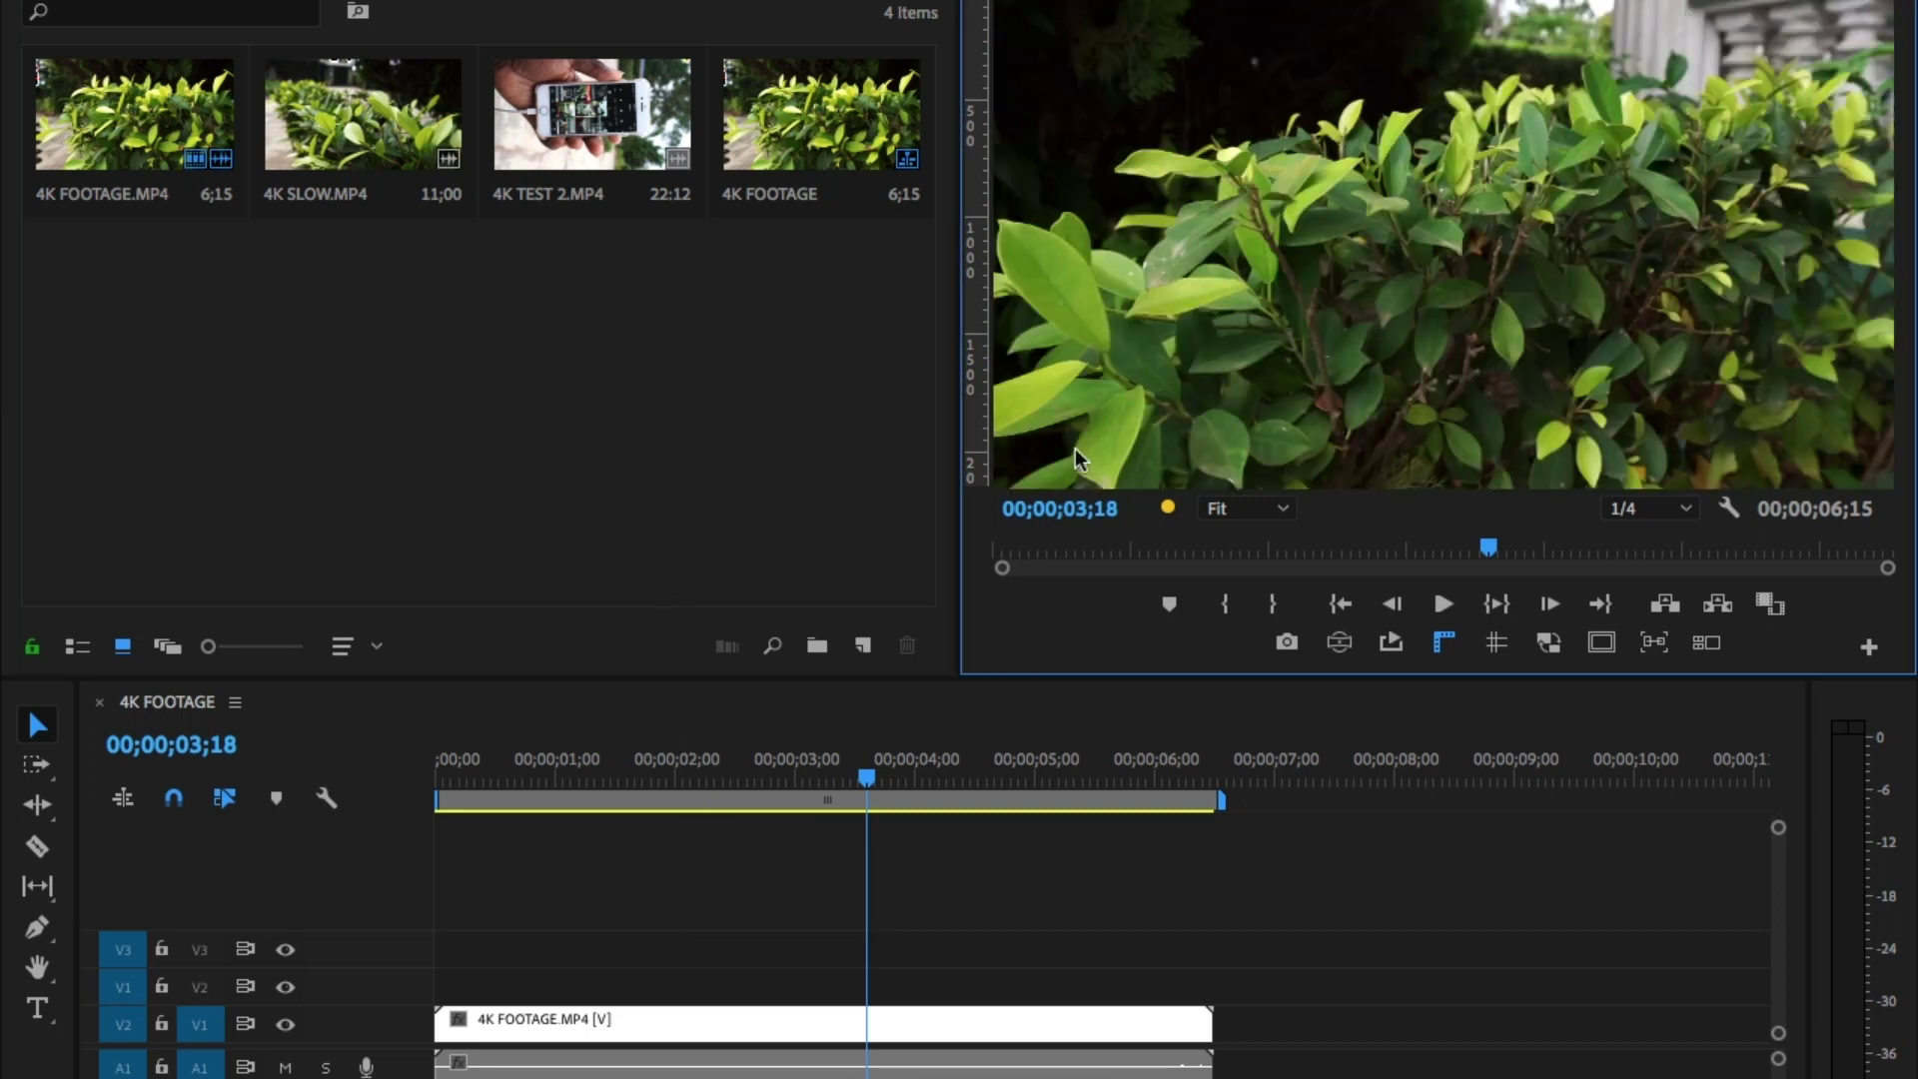
click(992, 702)
click(557, 360)
click(185, 177)
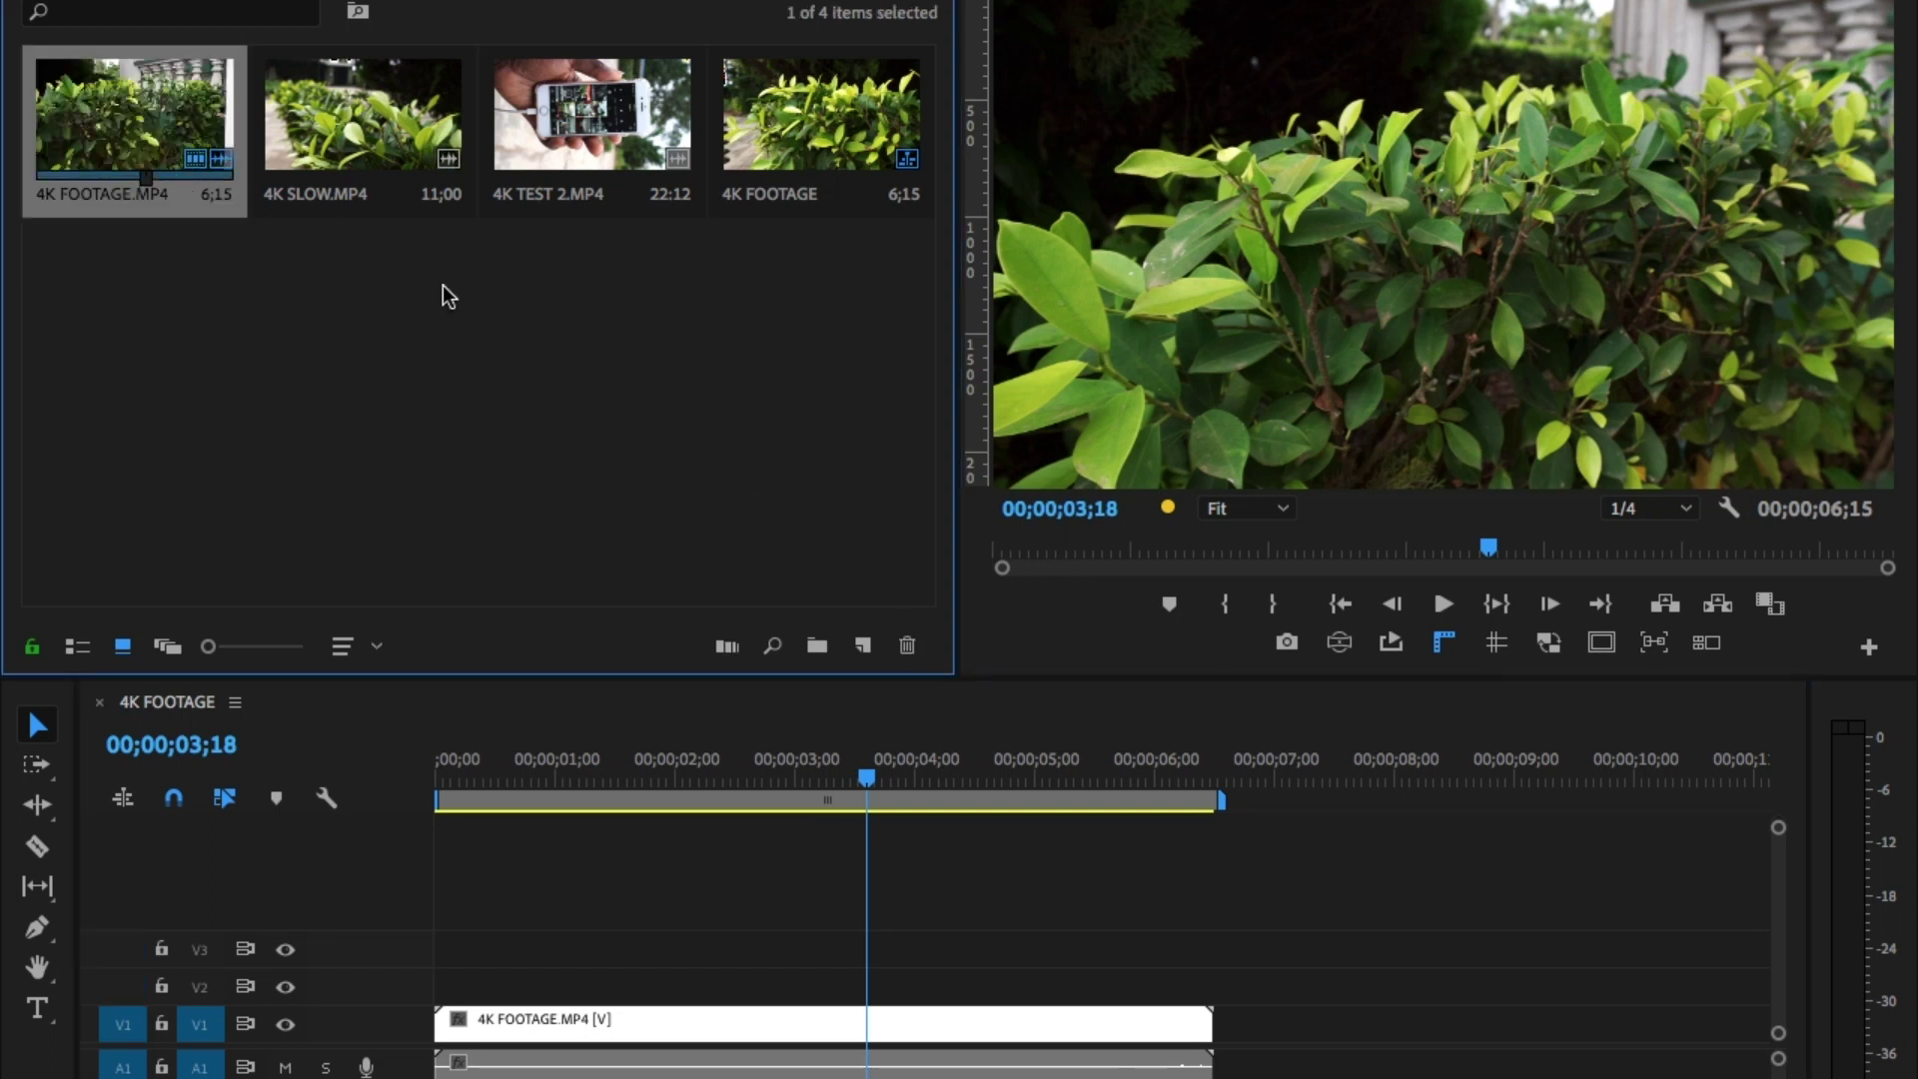
key(super+m)
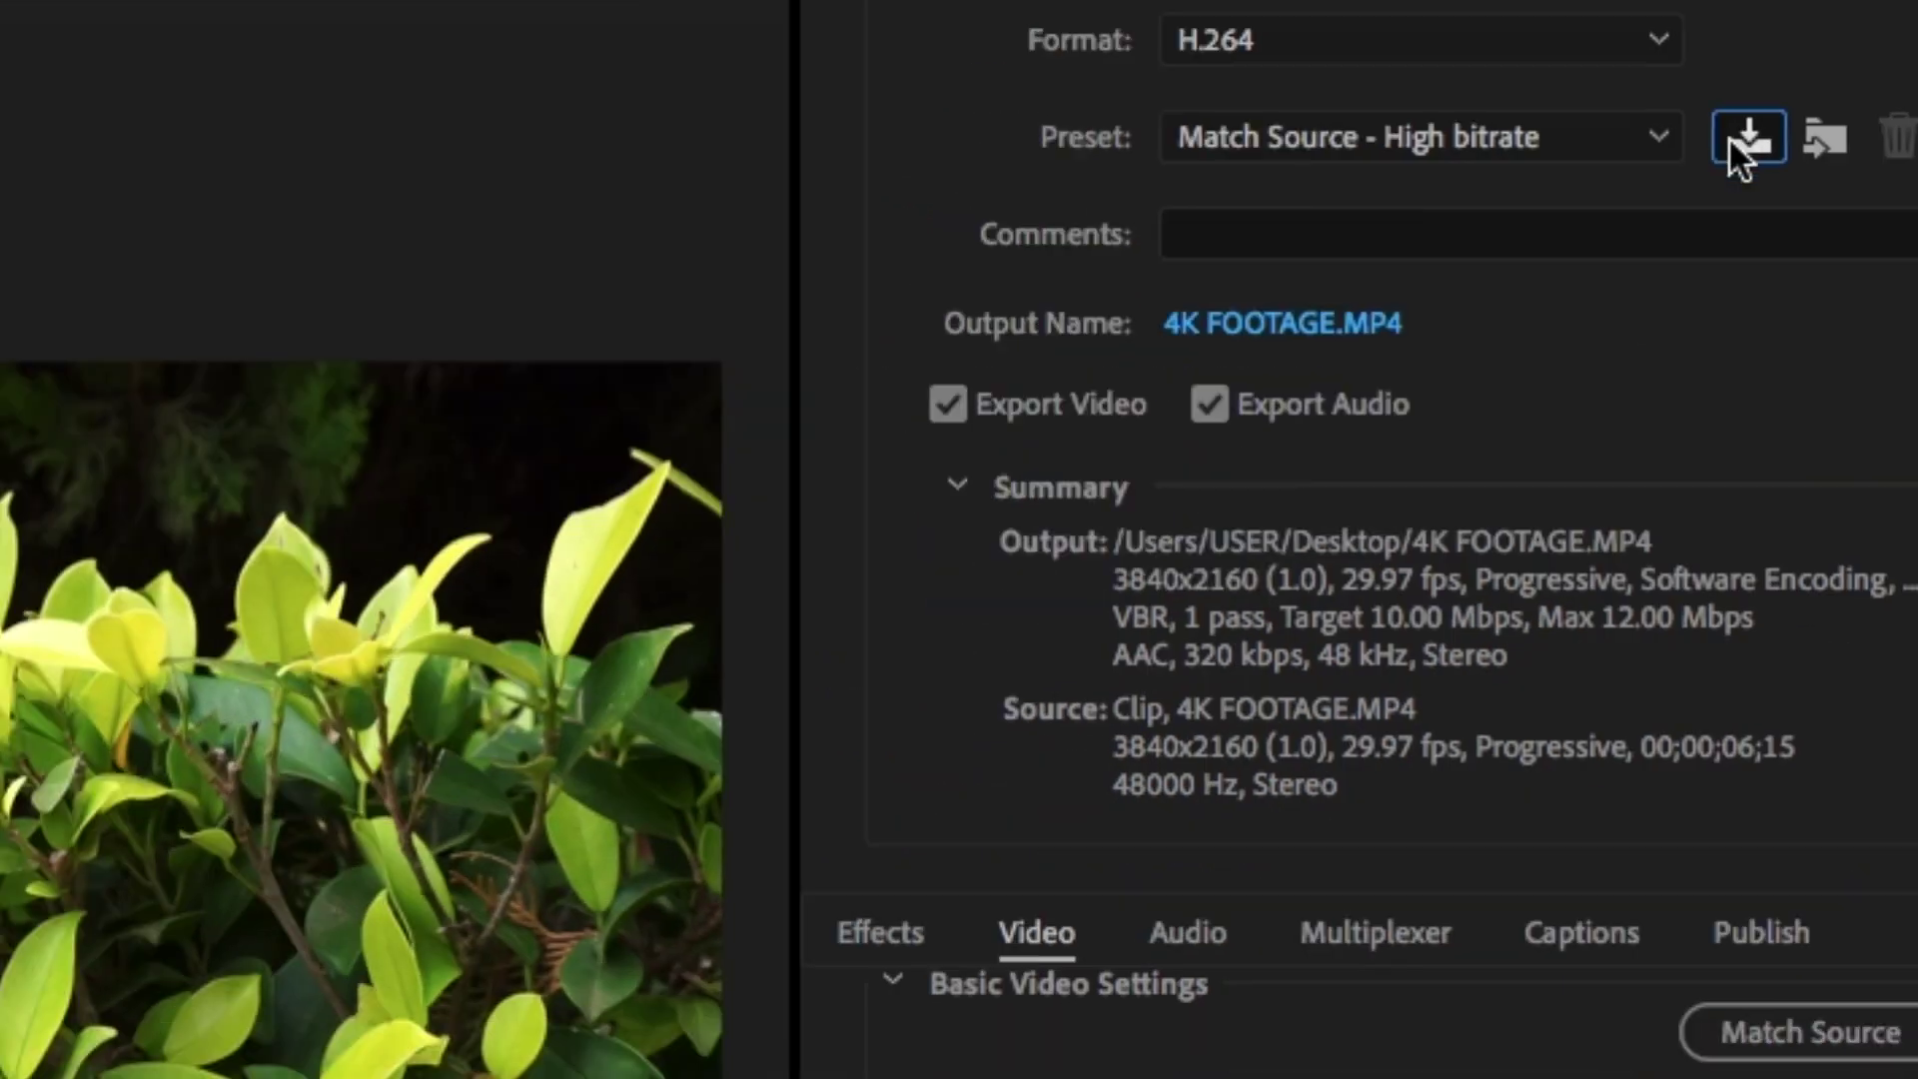
- Attempt a preset save, dismiss the error, then untick Match Source and set width 1920
click(1479, 370)
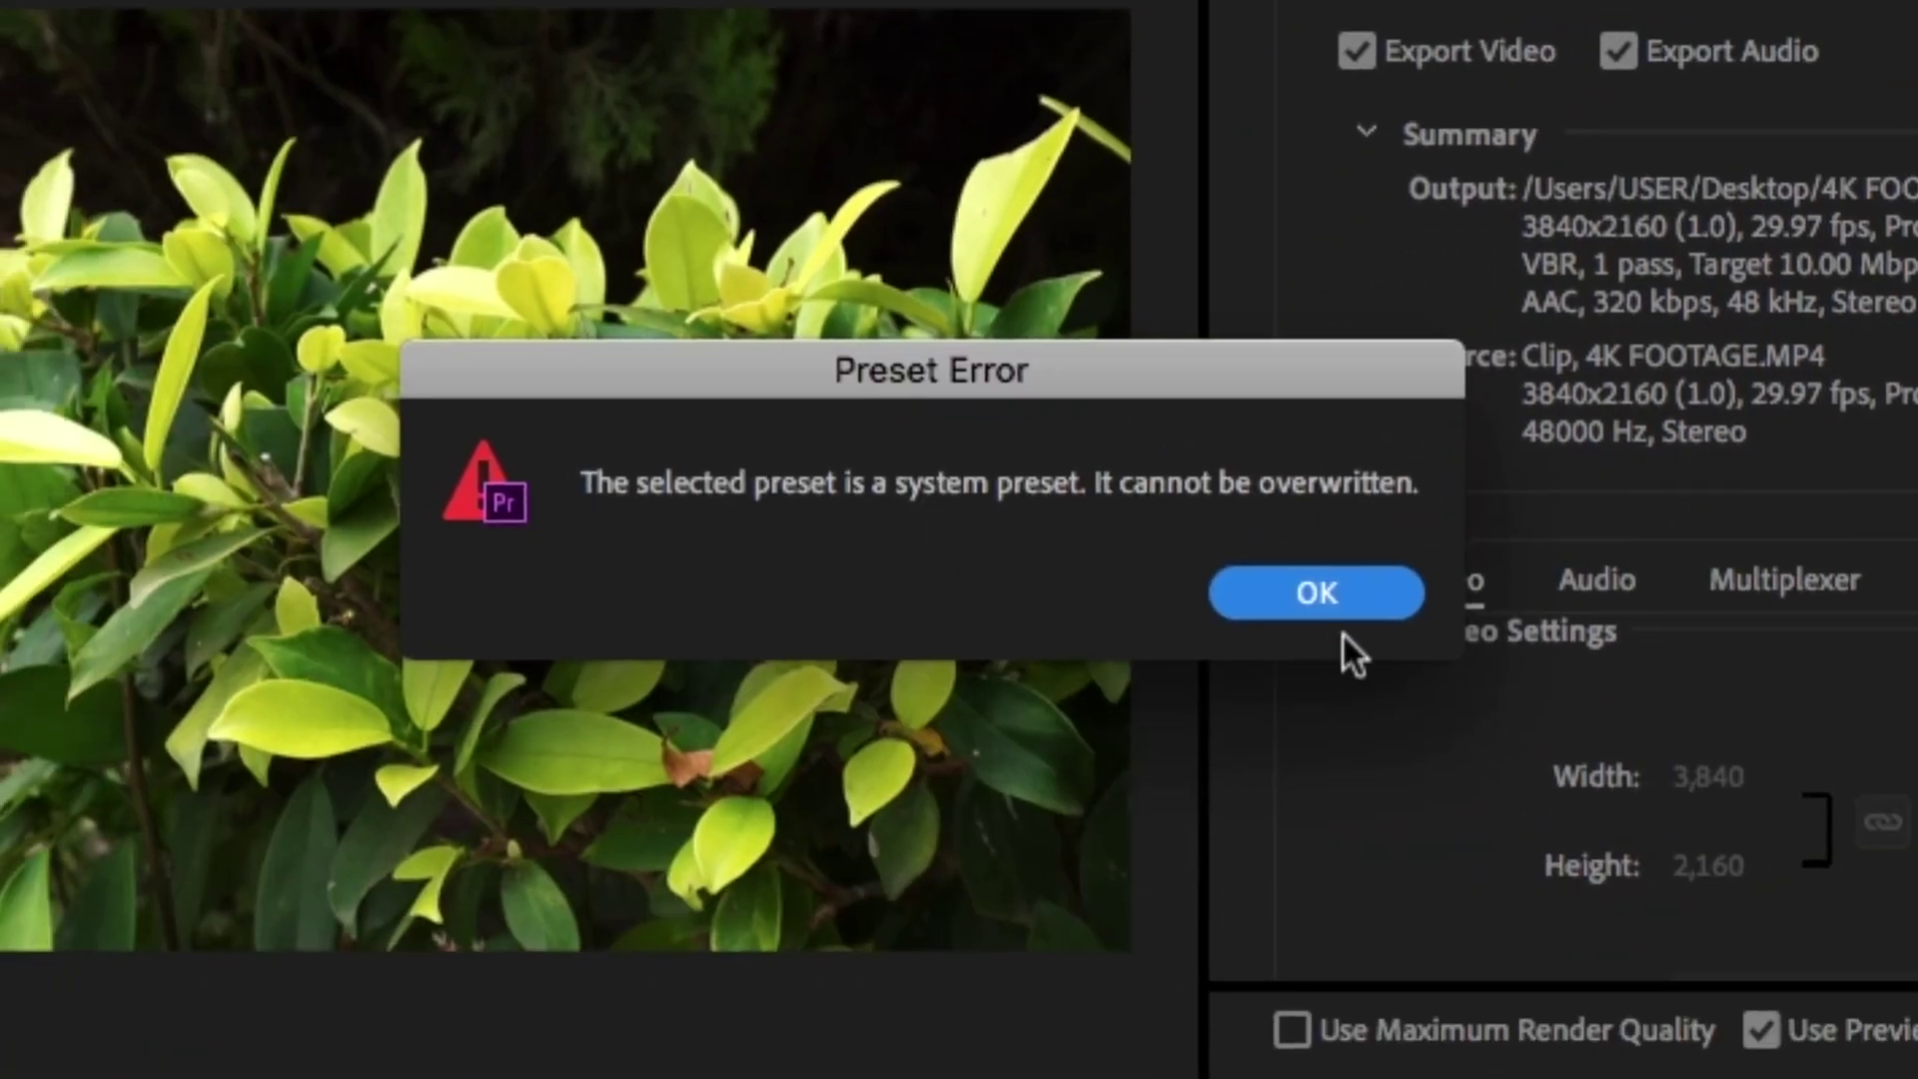
click(1343, 585)
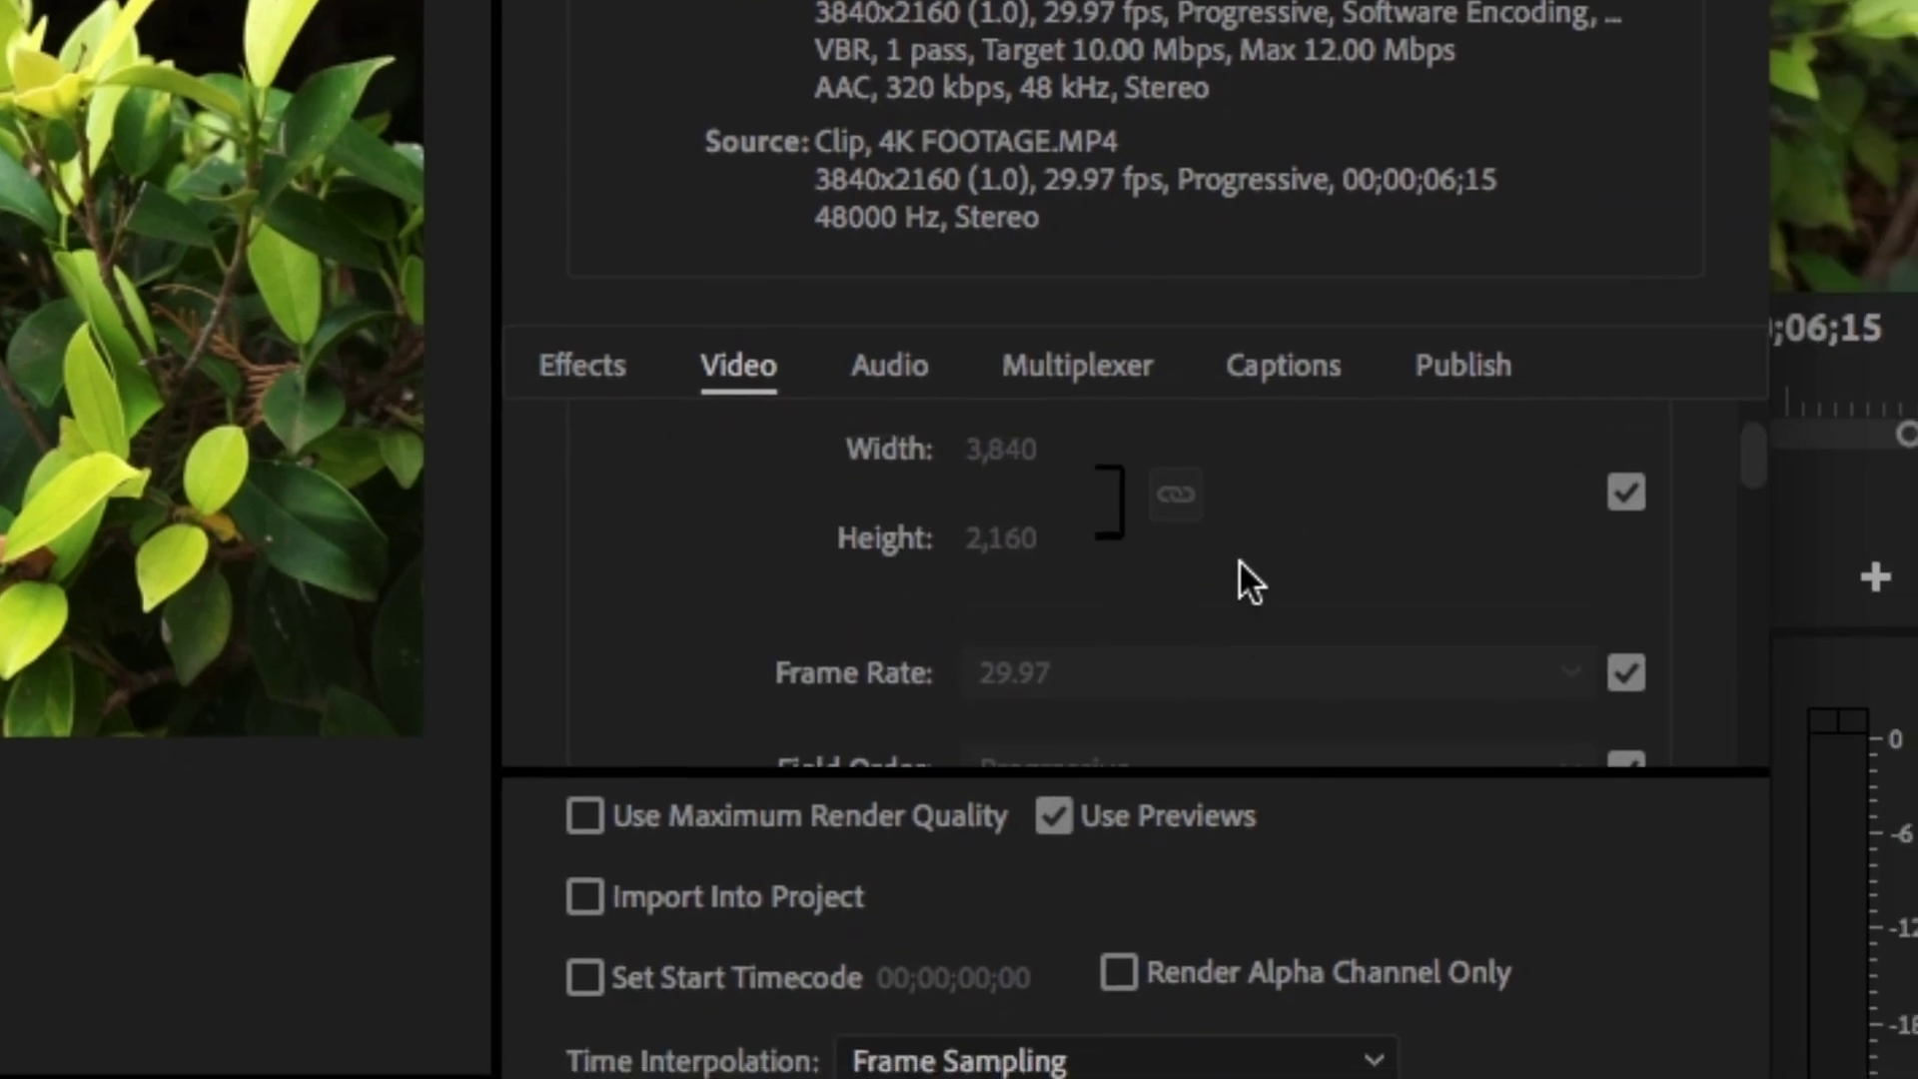
click(1627, 530)
click(1000, 487)
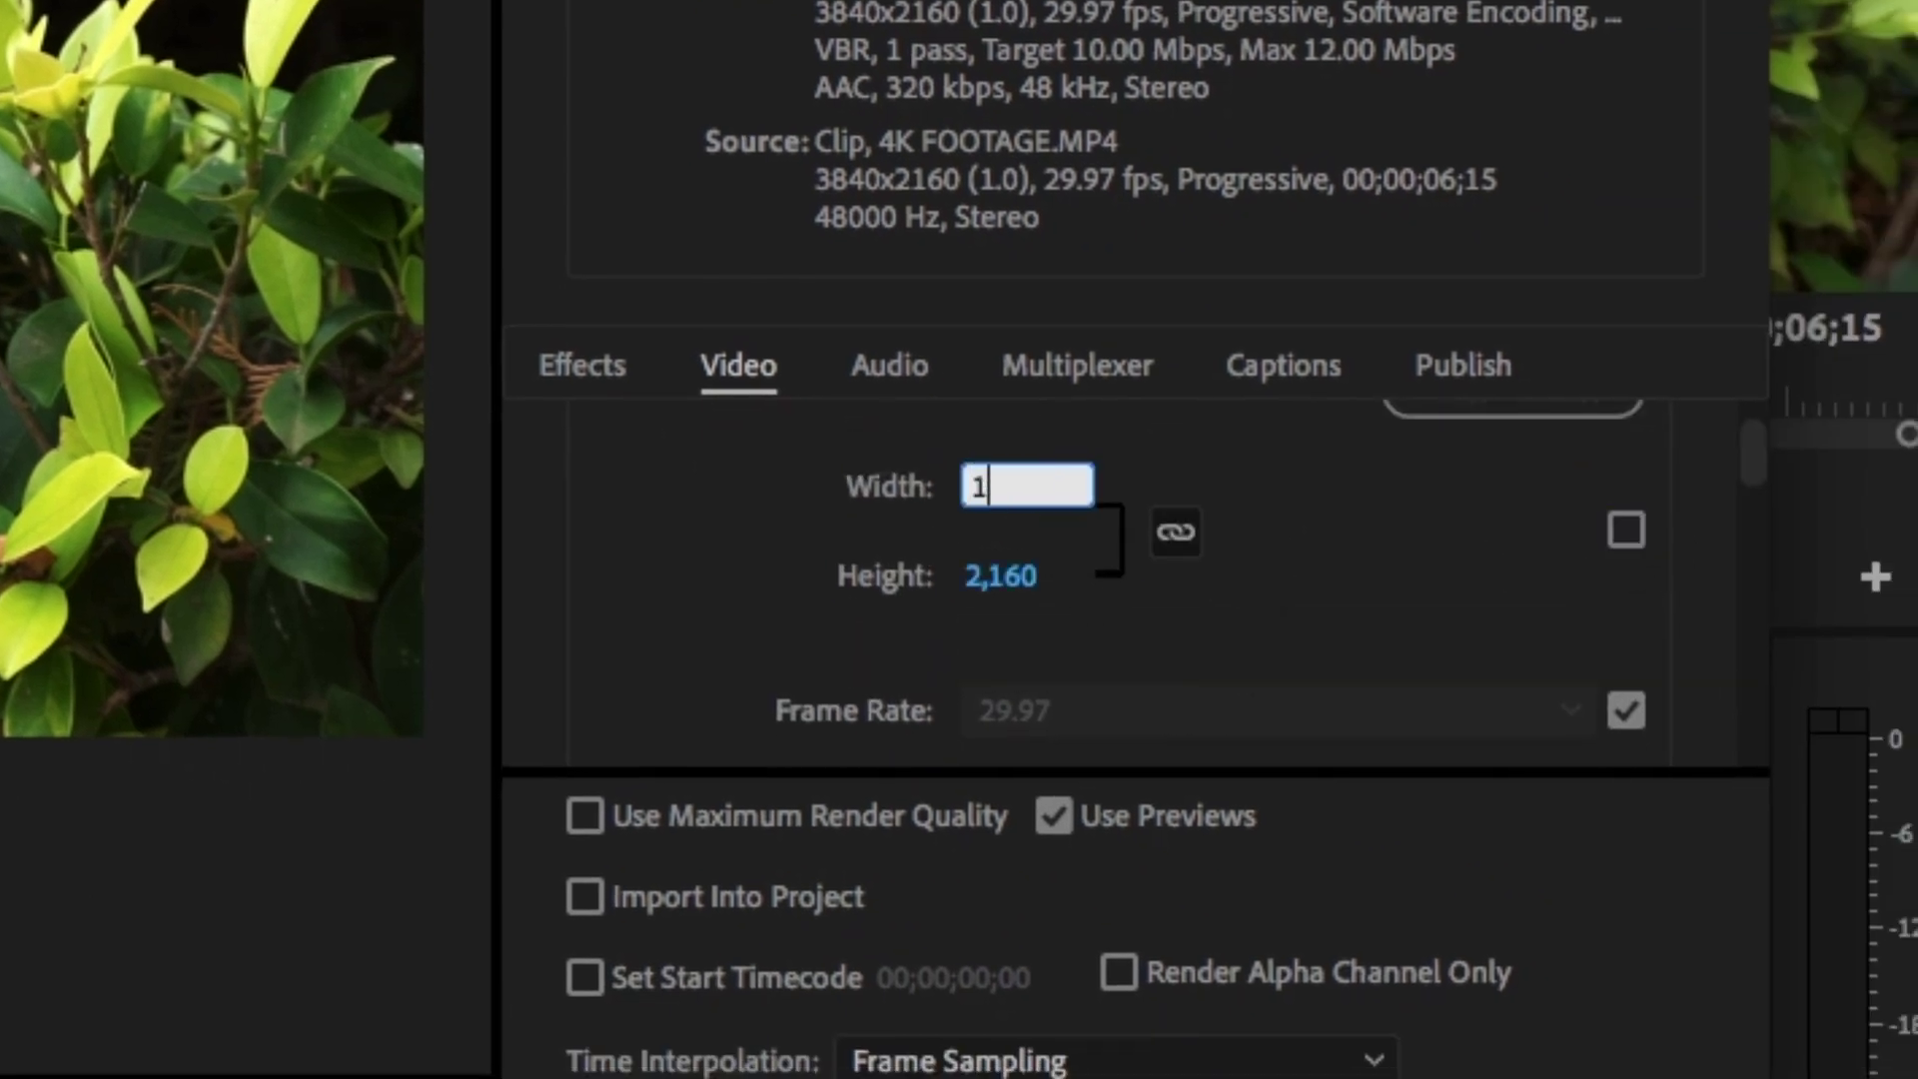
text(1920)
key(Return)
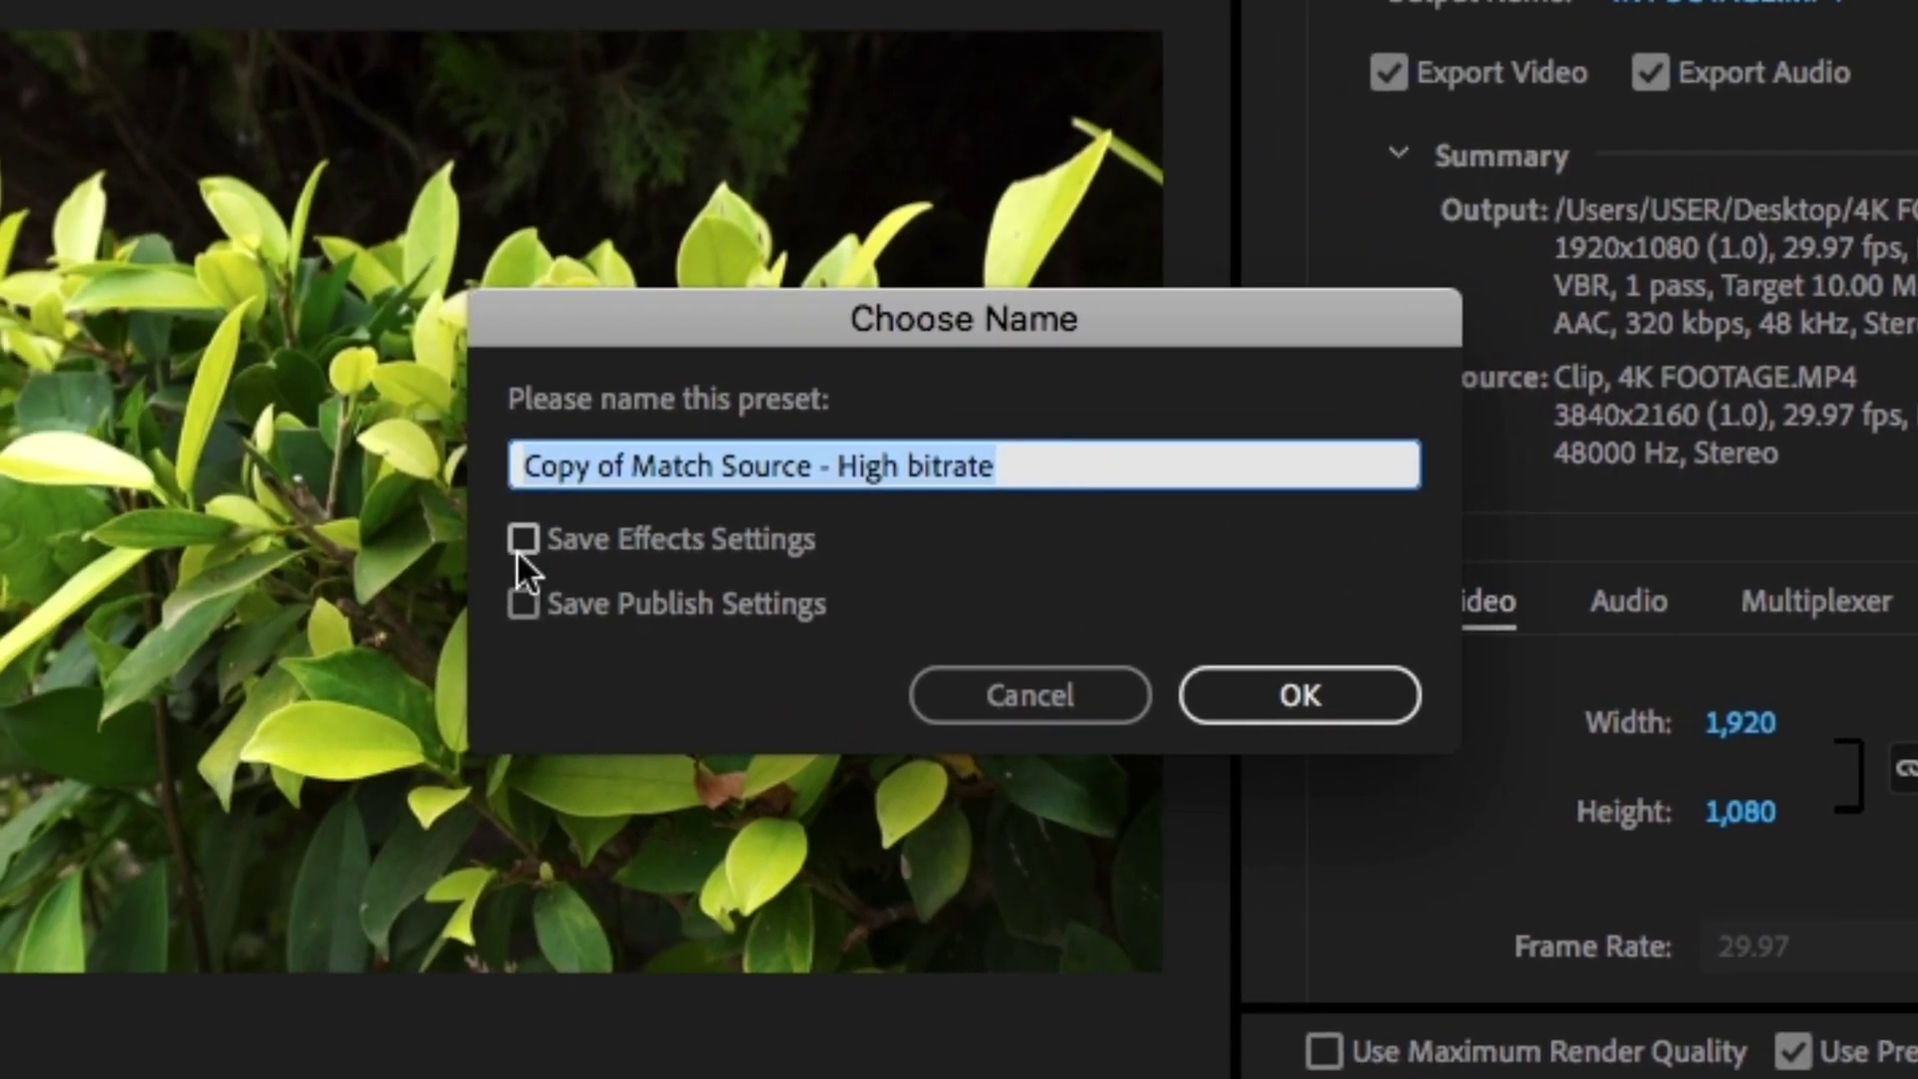
- Cancel the new preset despite ticking Save Effects Settings, keeping the Custom preset
click(590, 542)
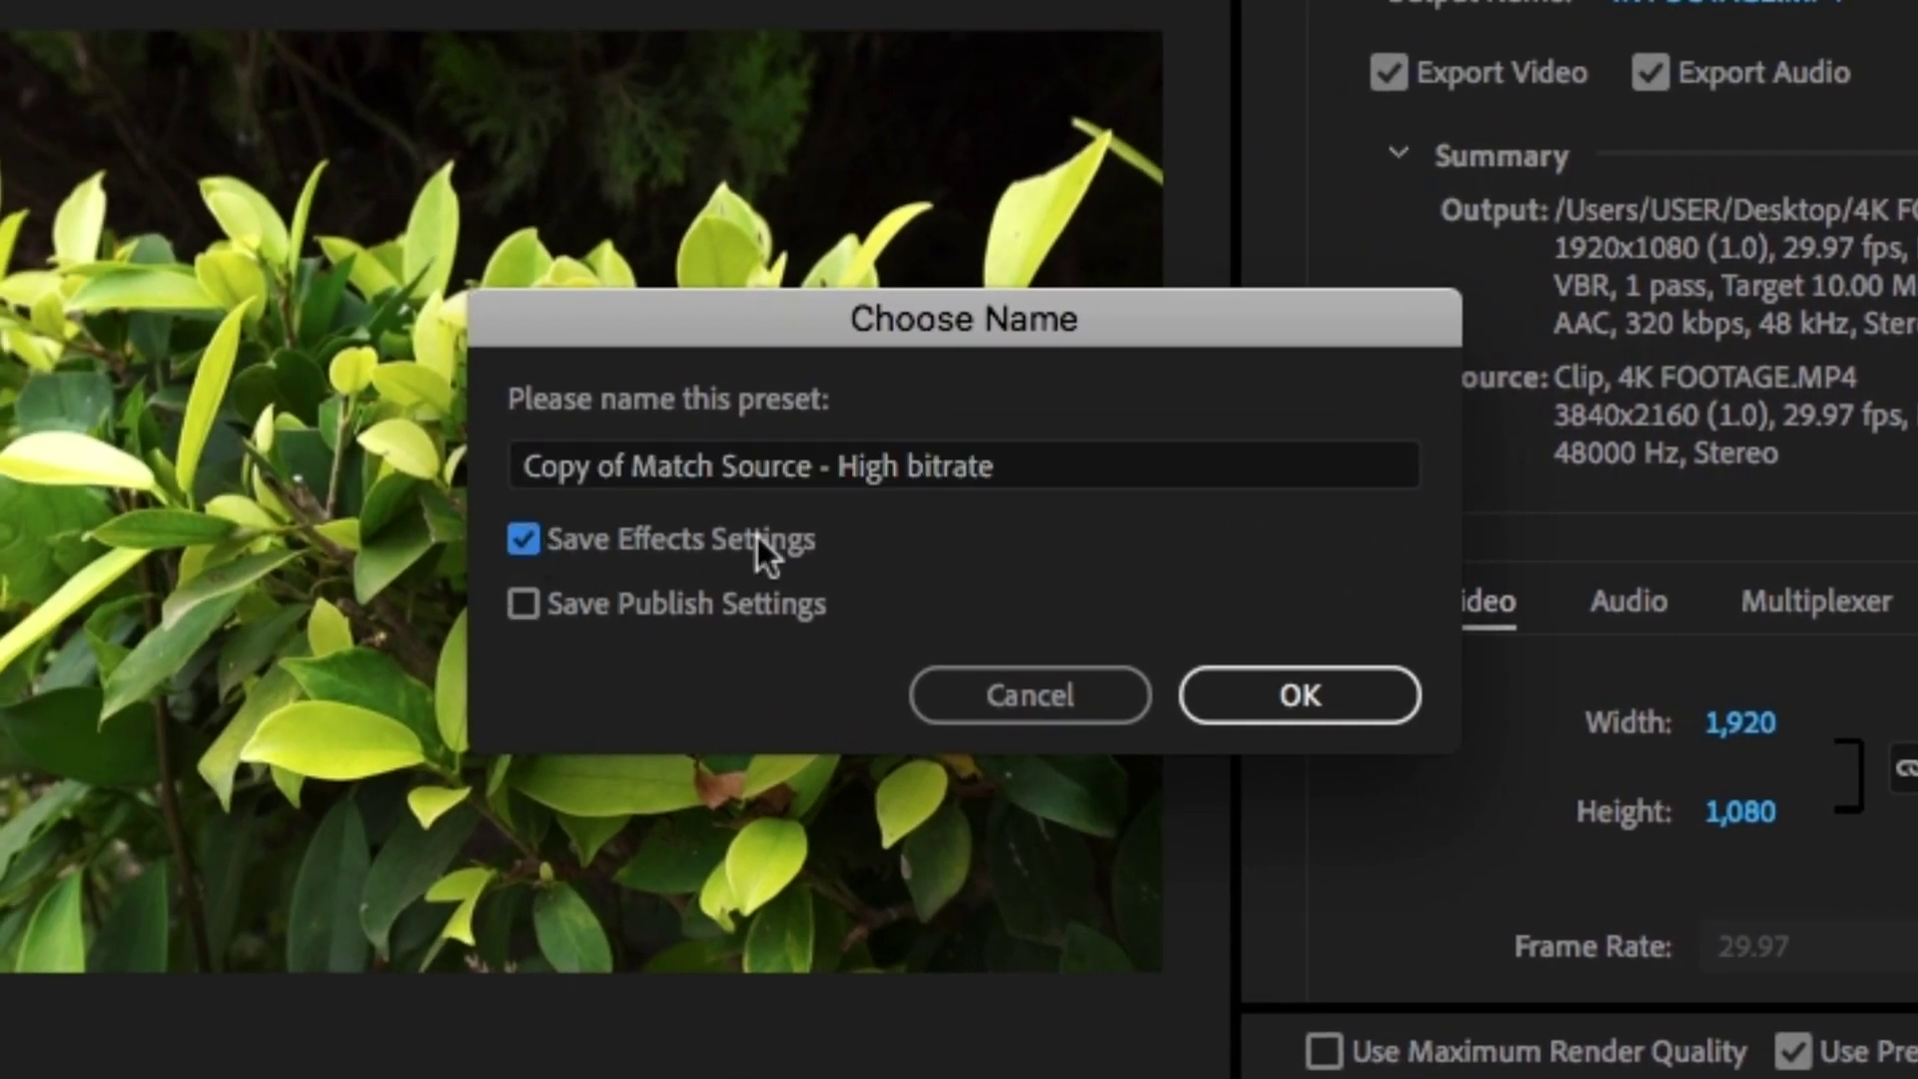
click(980, 690)
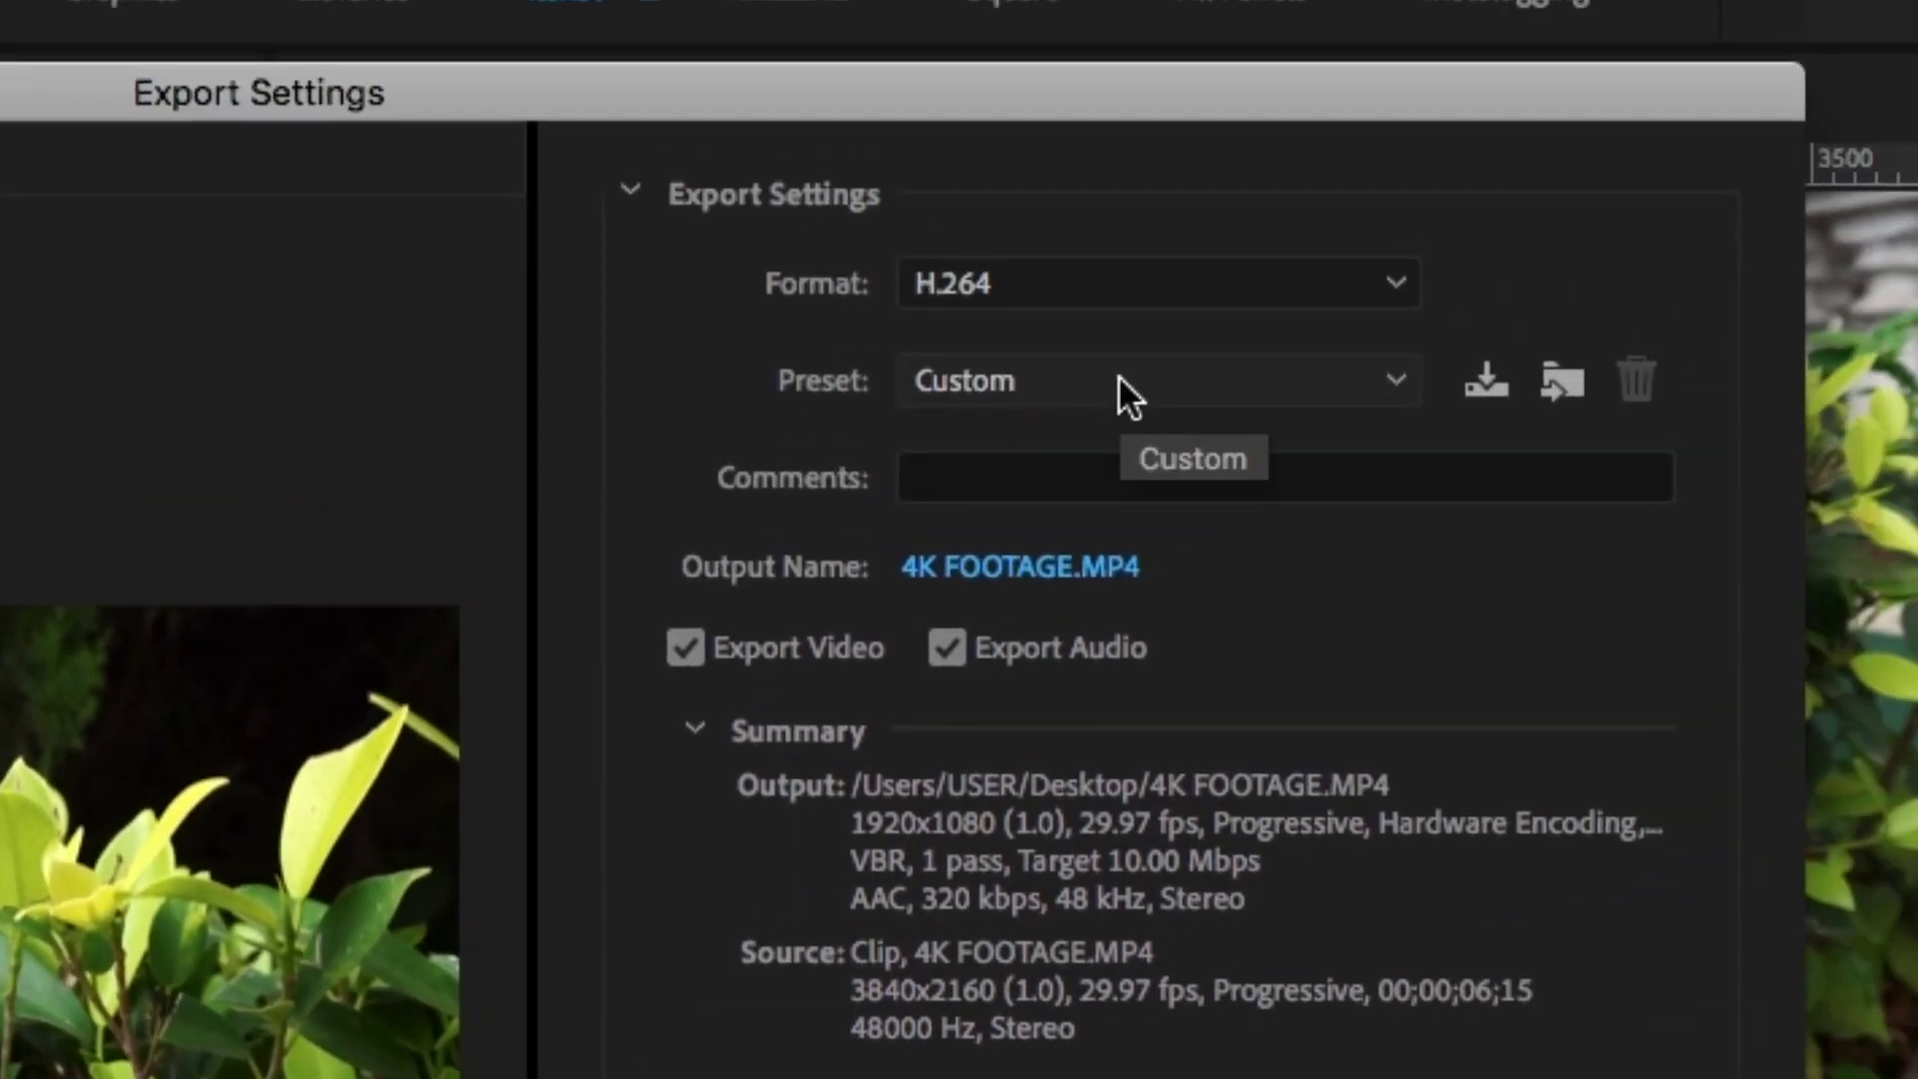
click(1119, 381)
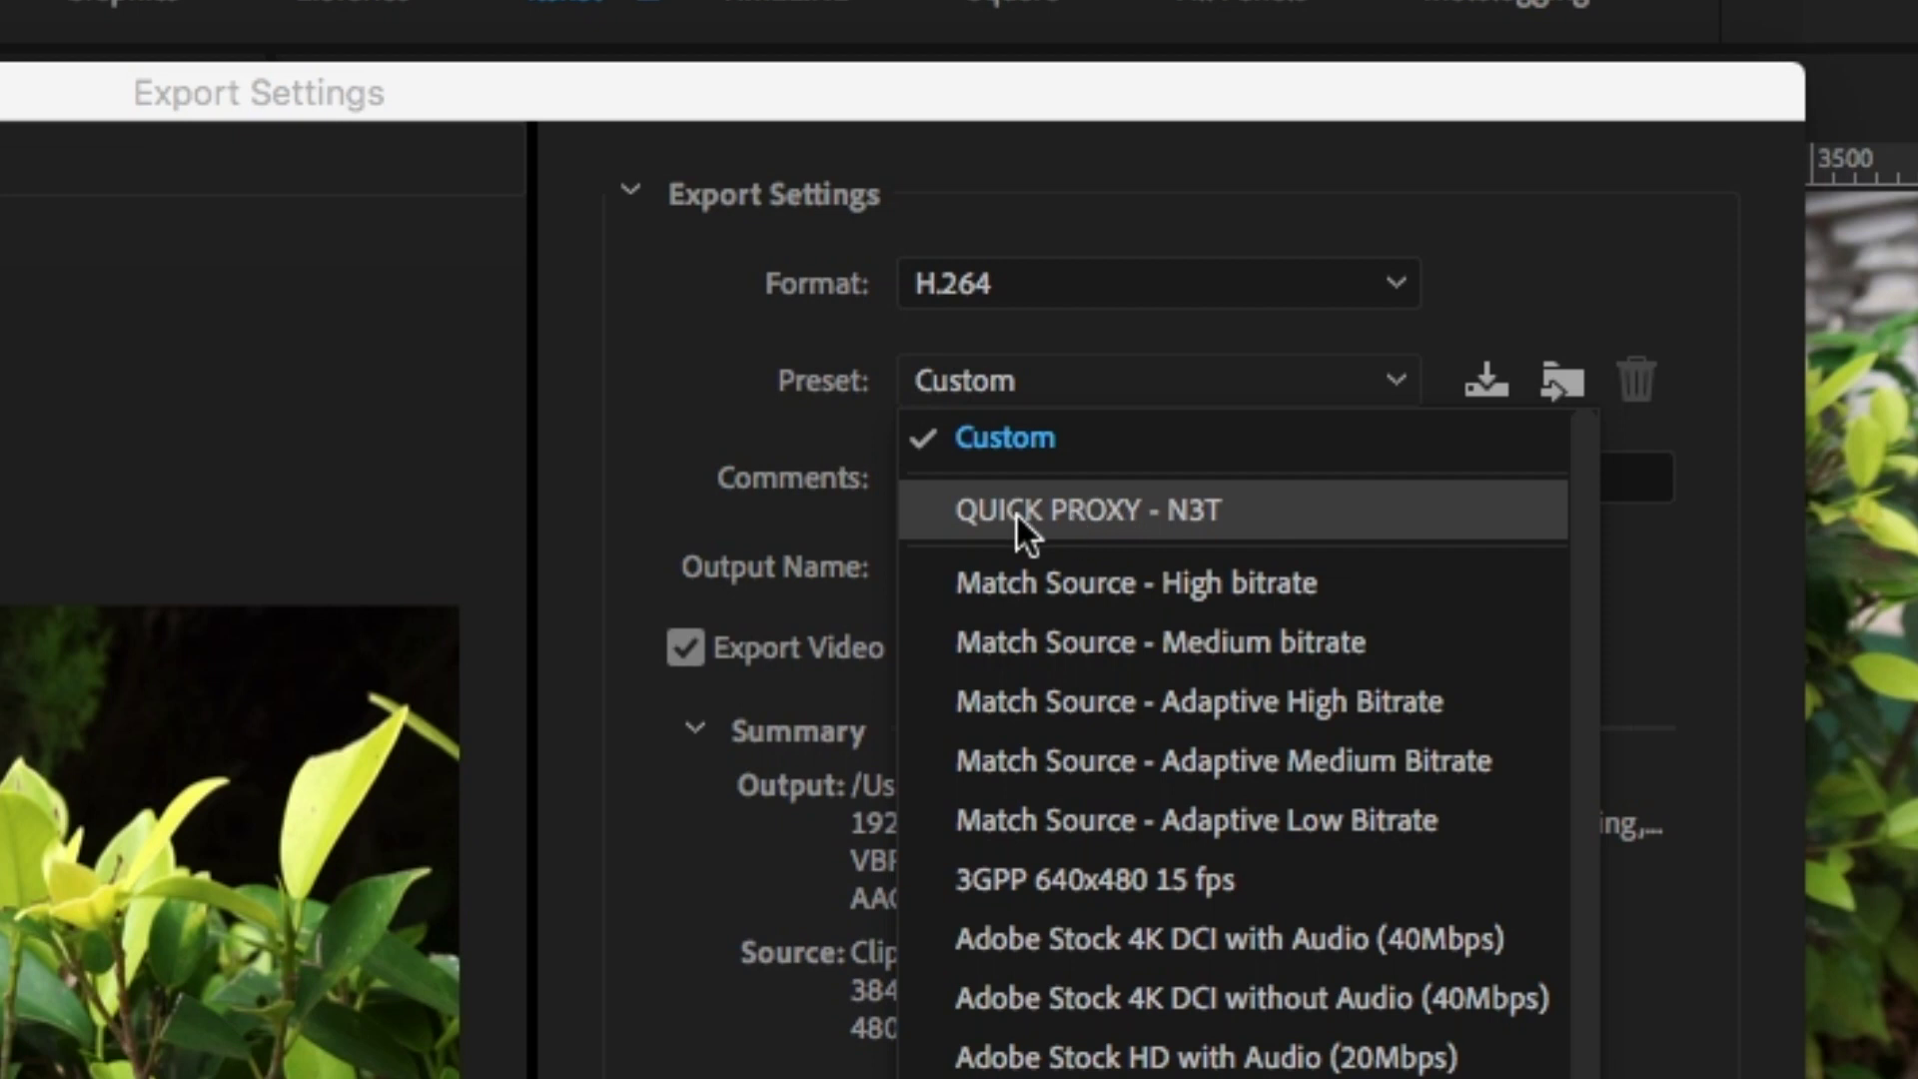
click(1680, 549)
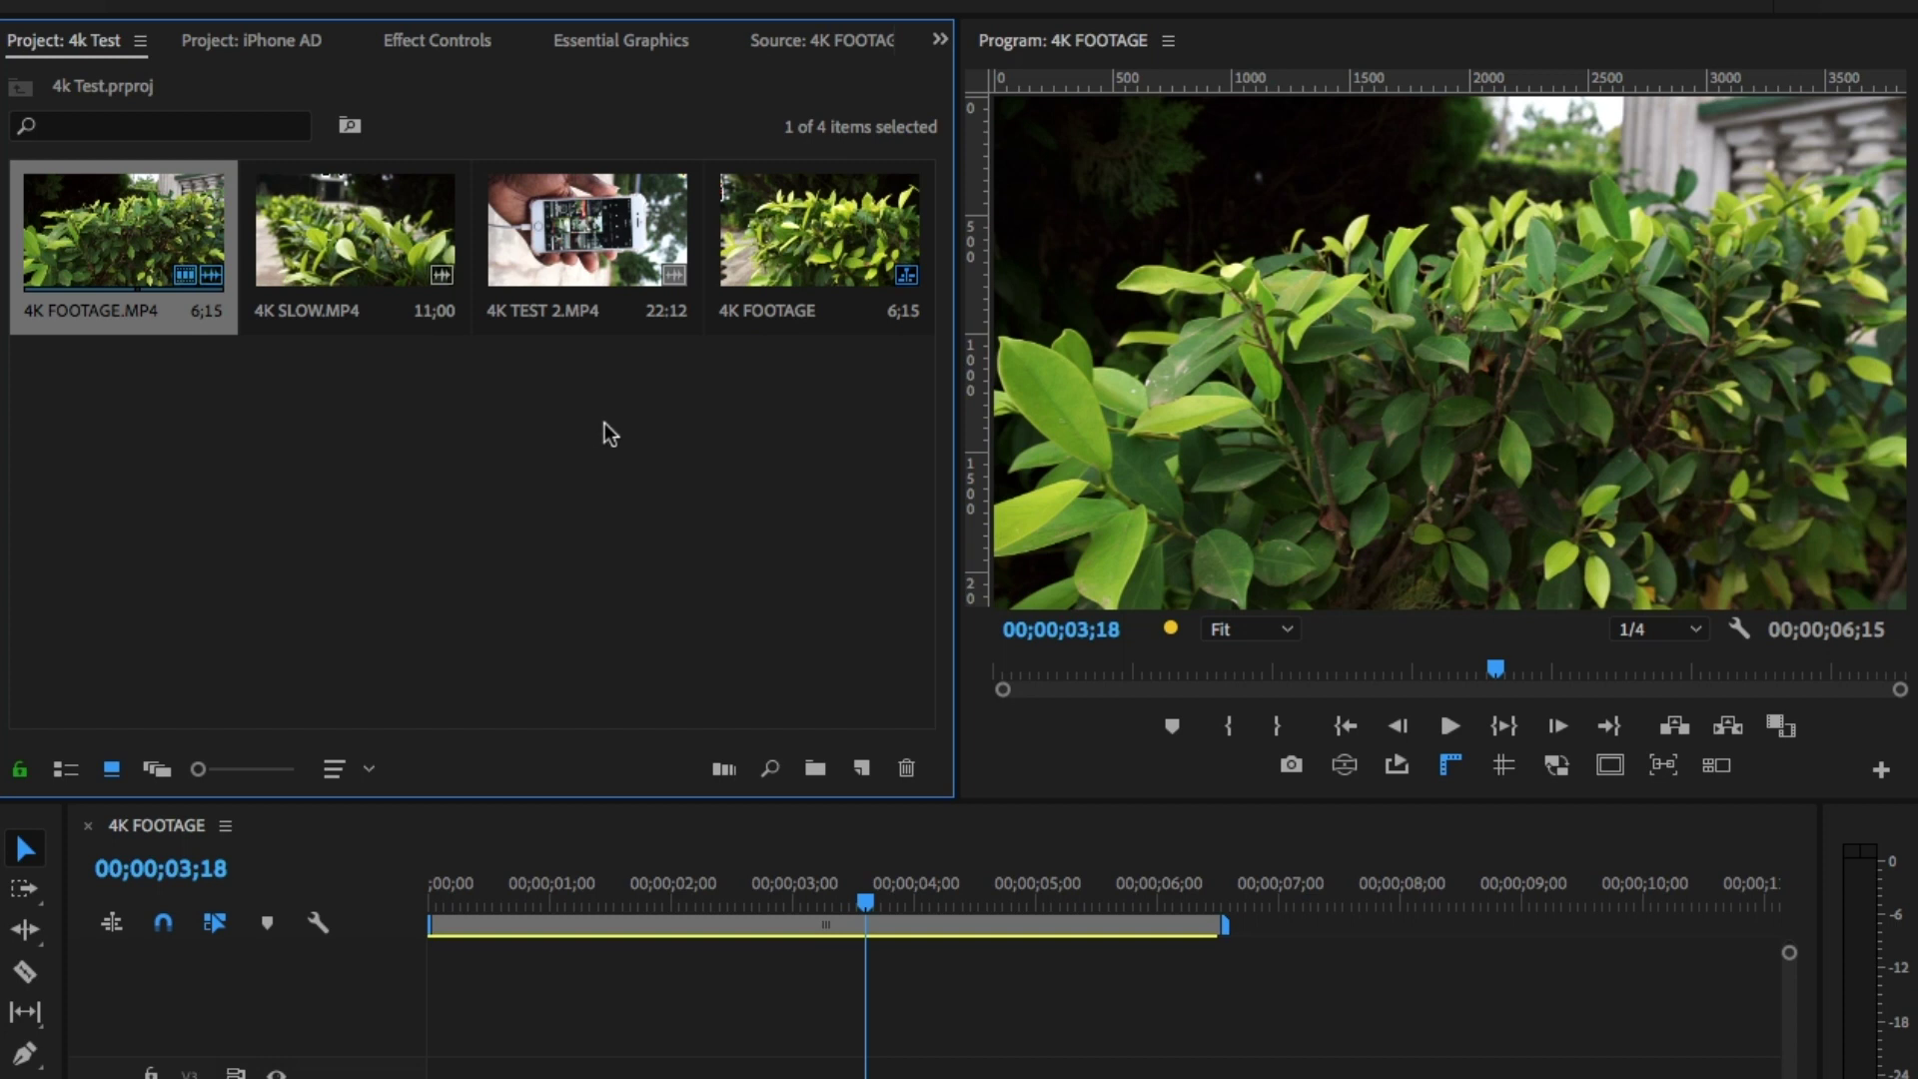
- Select all three 4K clips and choose Proxy > Attach Proxies from their context menu
drag(614, 456, 135, 168)
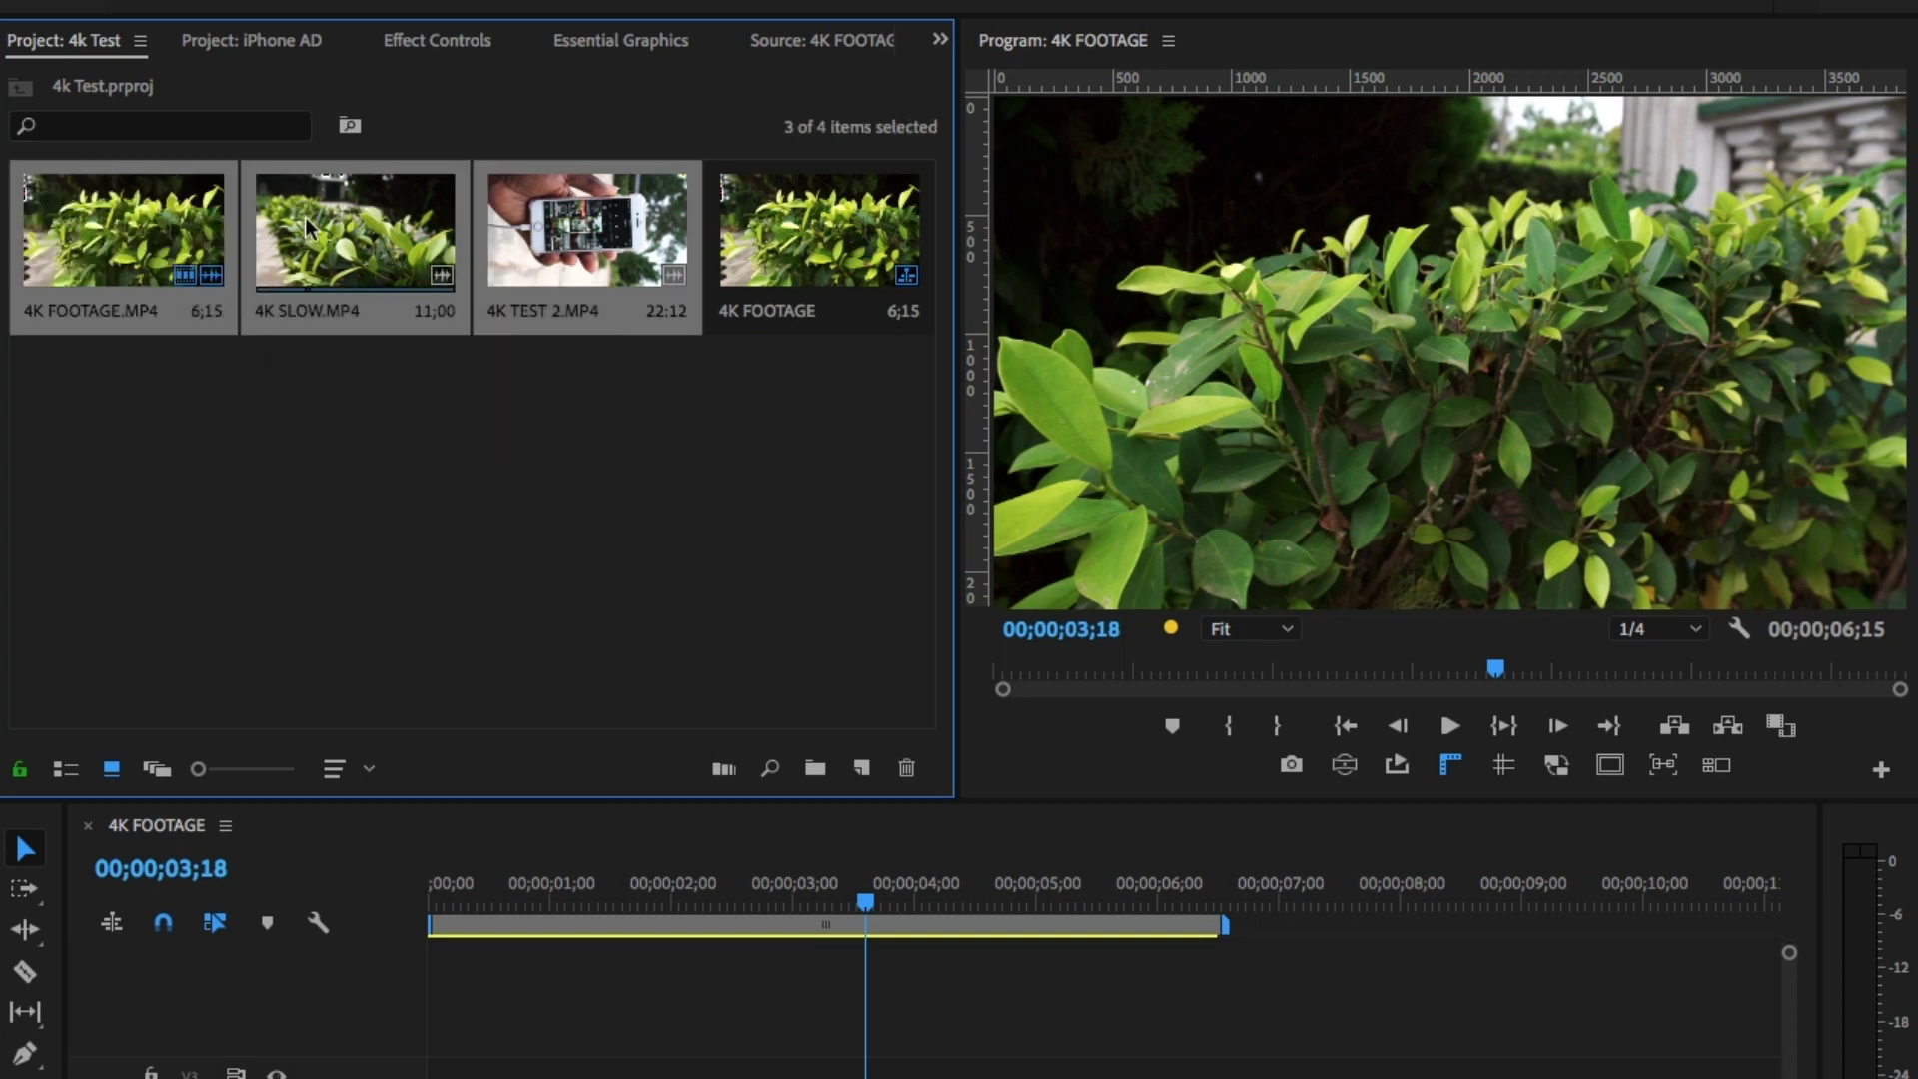
right_click(304, 218)
mouse_move(559, 871)
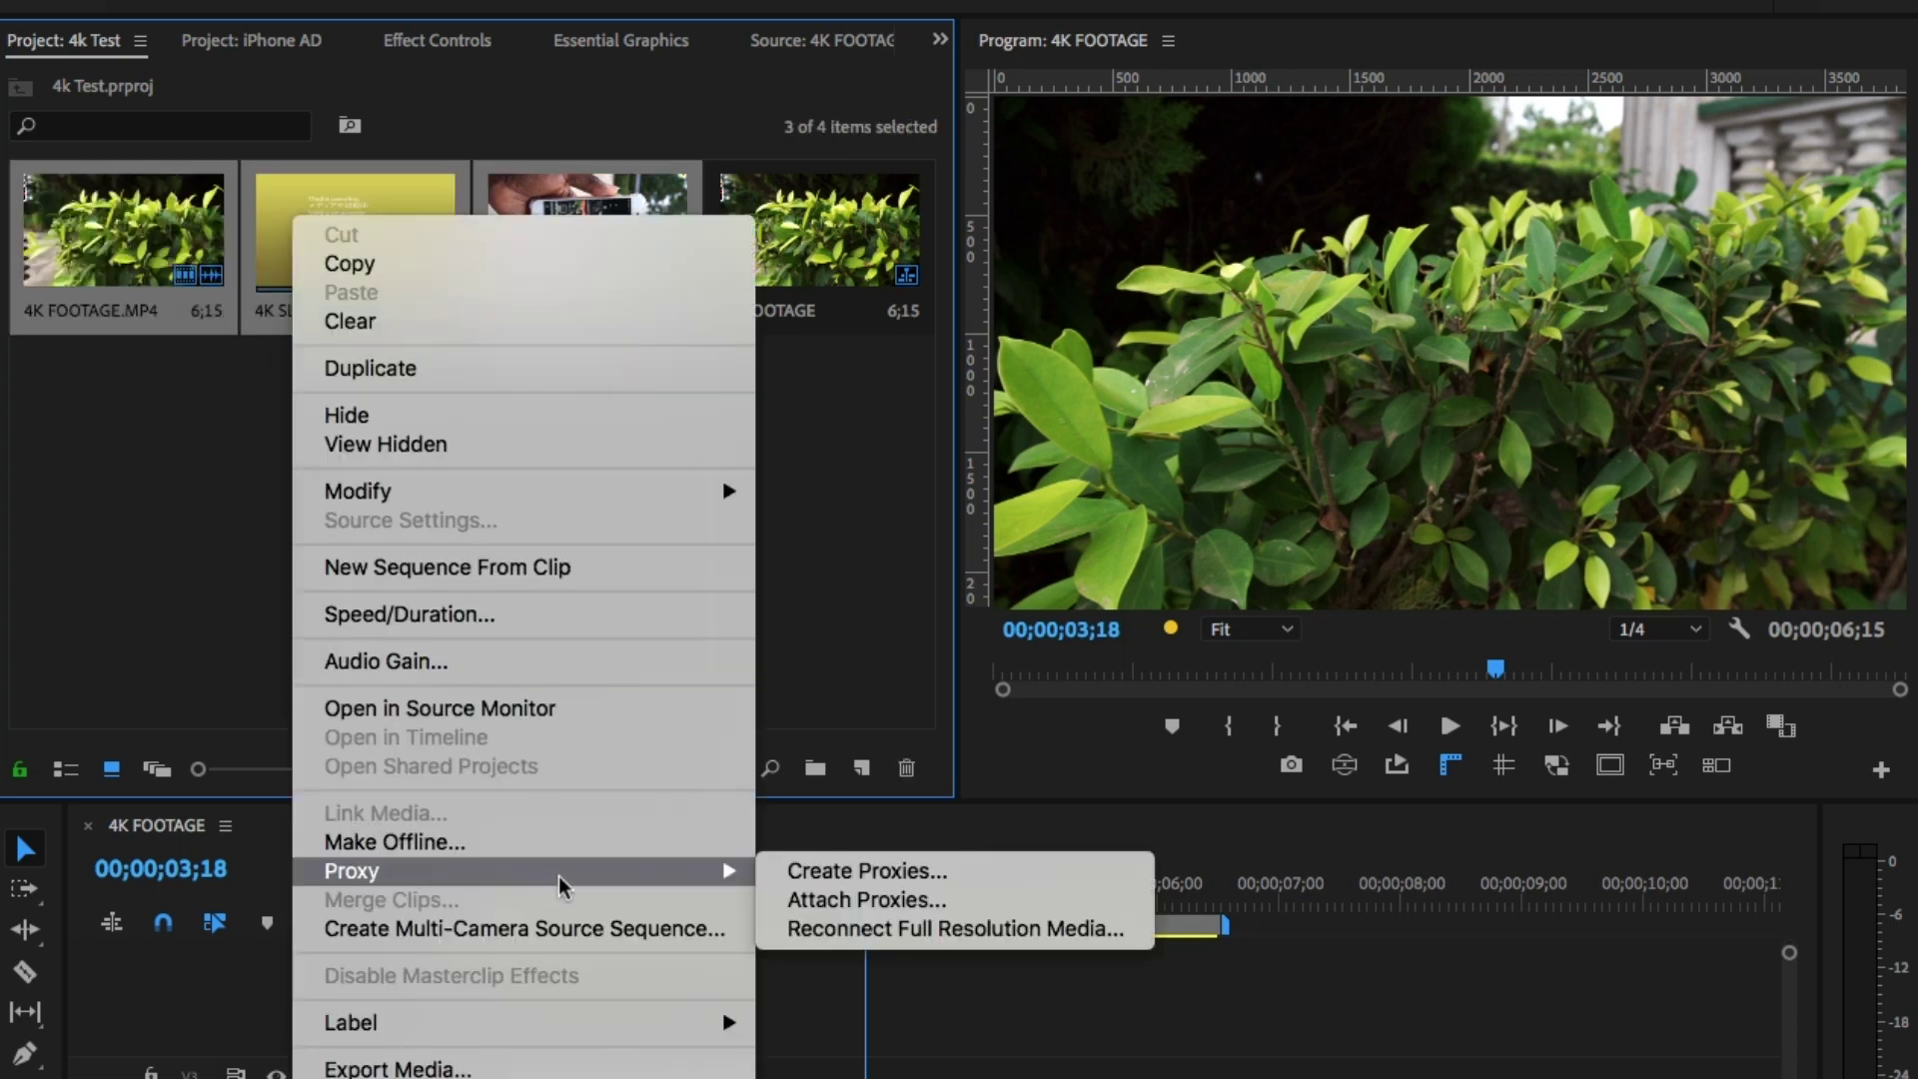
click(950, 893)
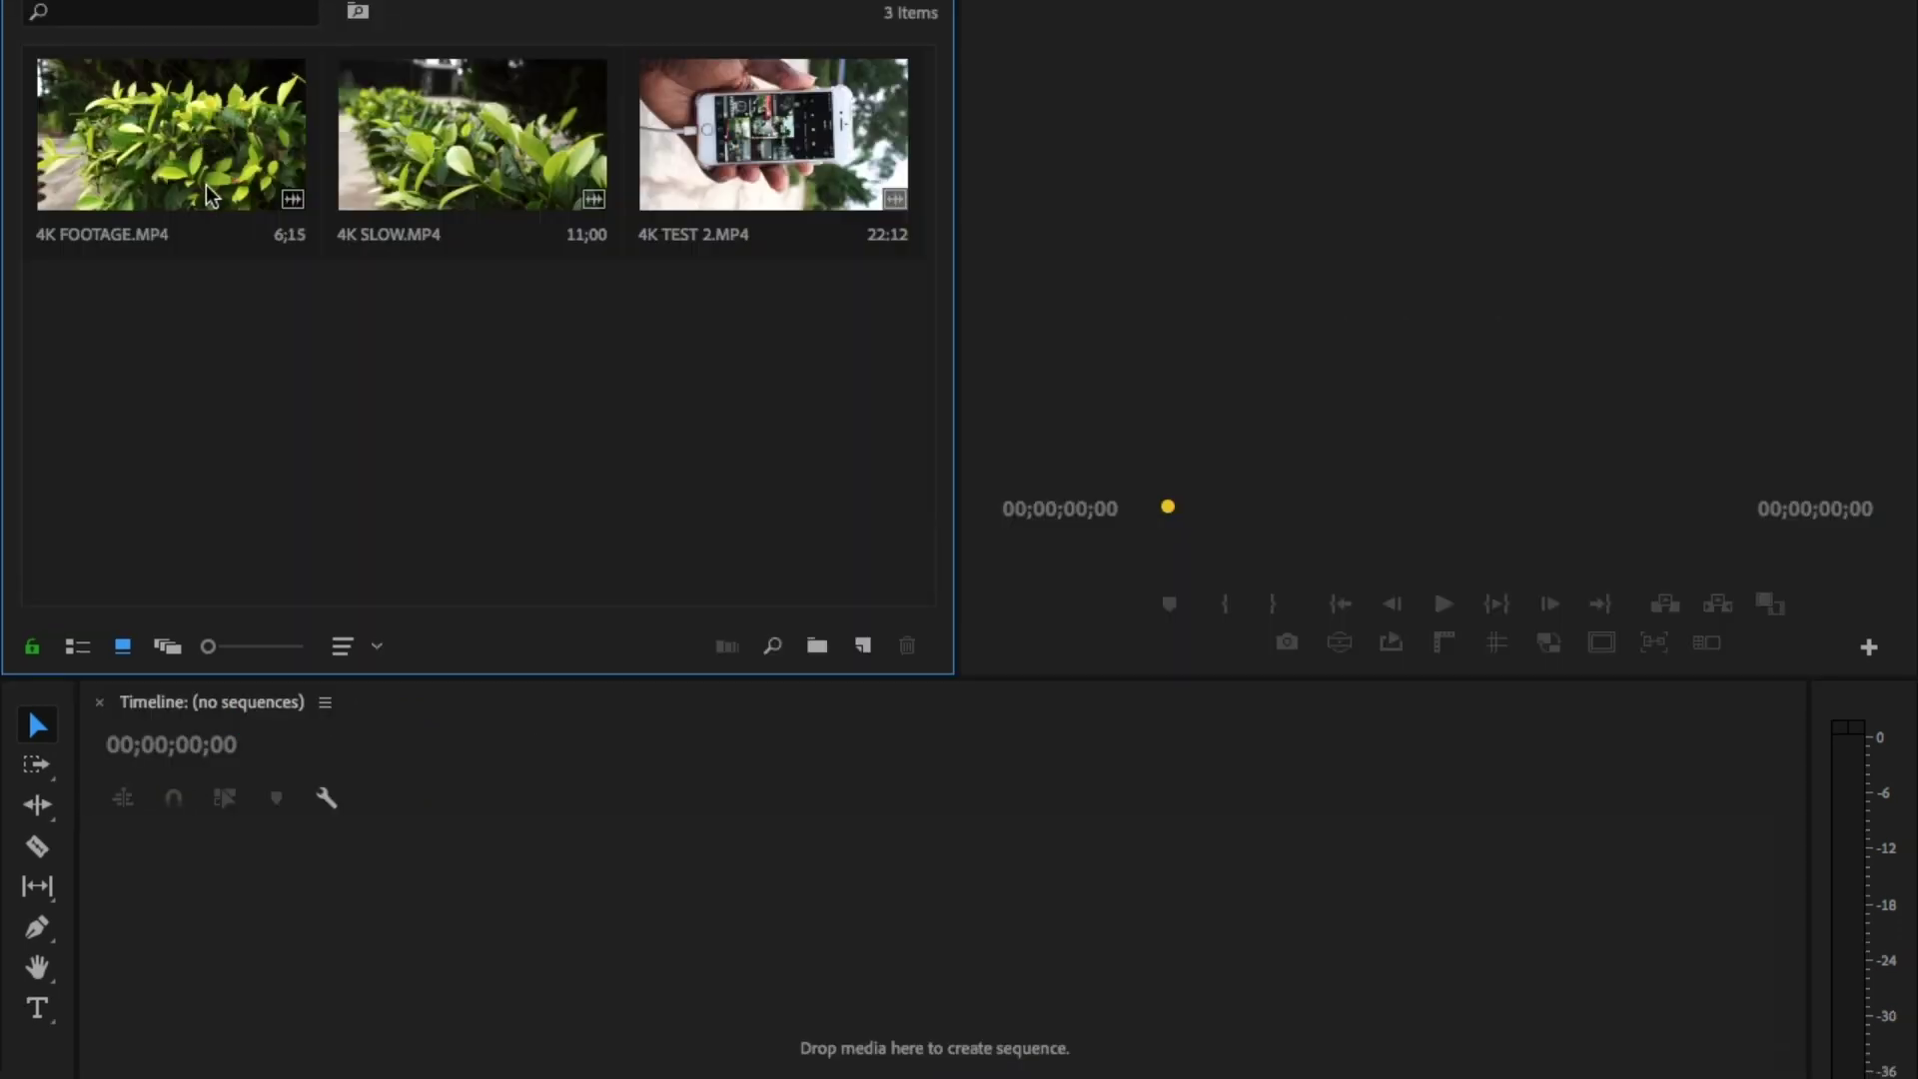
- Attach the Desktop's 4K FOOTAGE_PROXY.mp4 as the proxy for 4K FOOTAGE.MP4
click(207, 195)
right_click(208, 195)
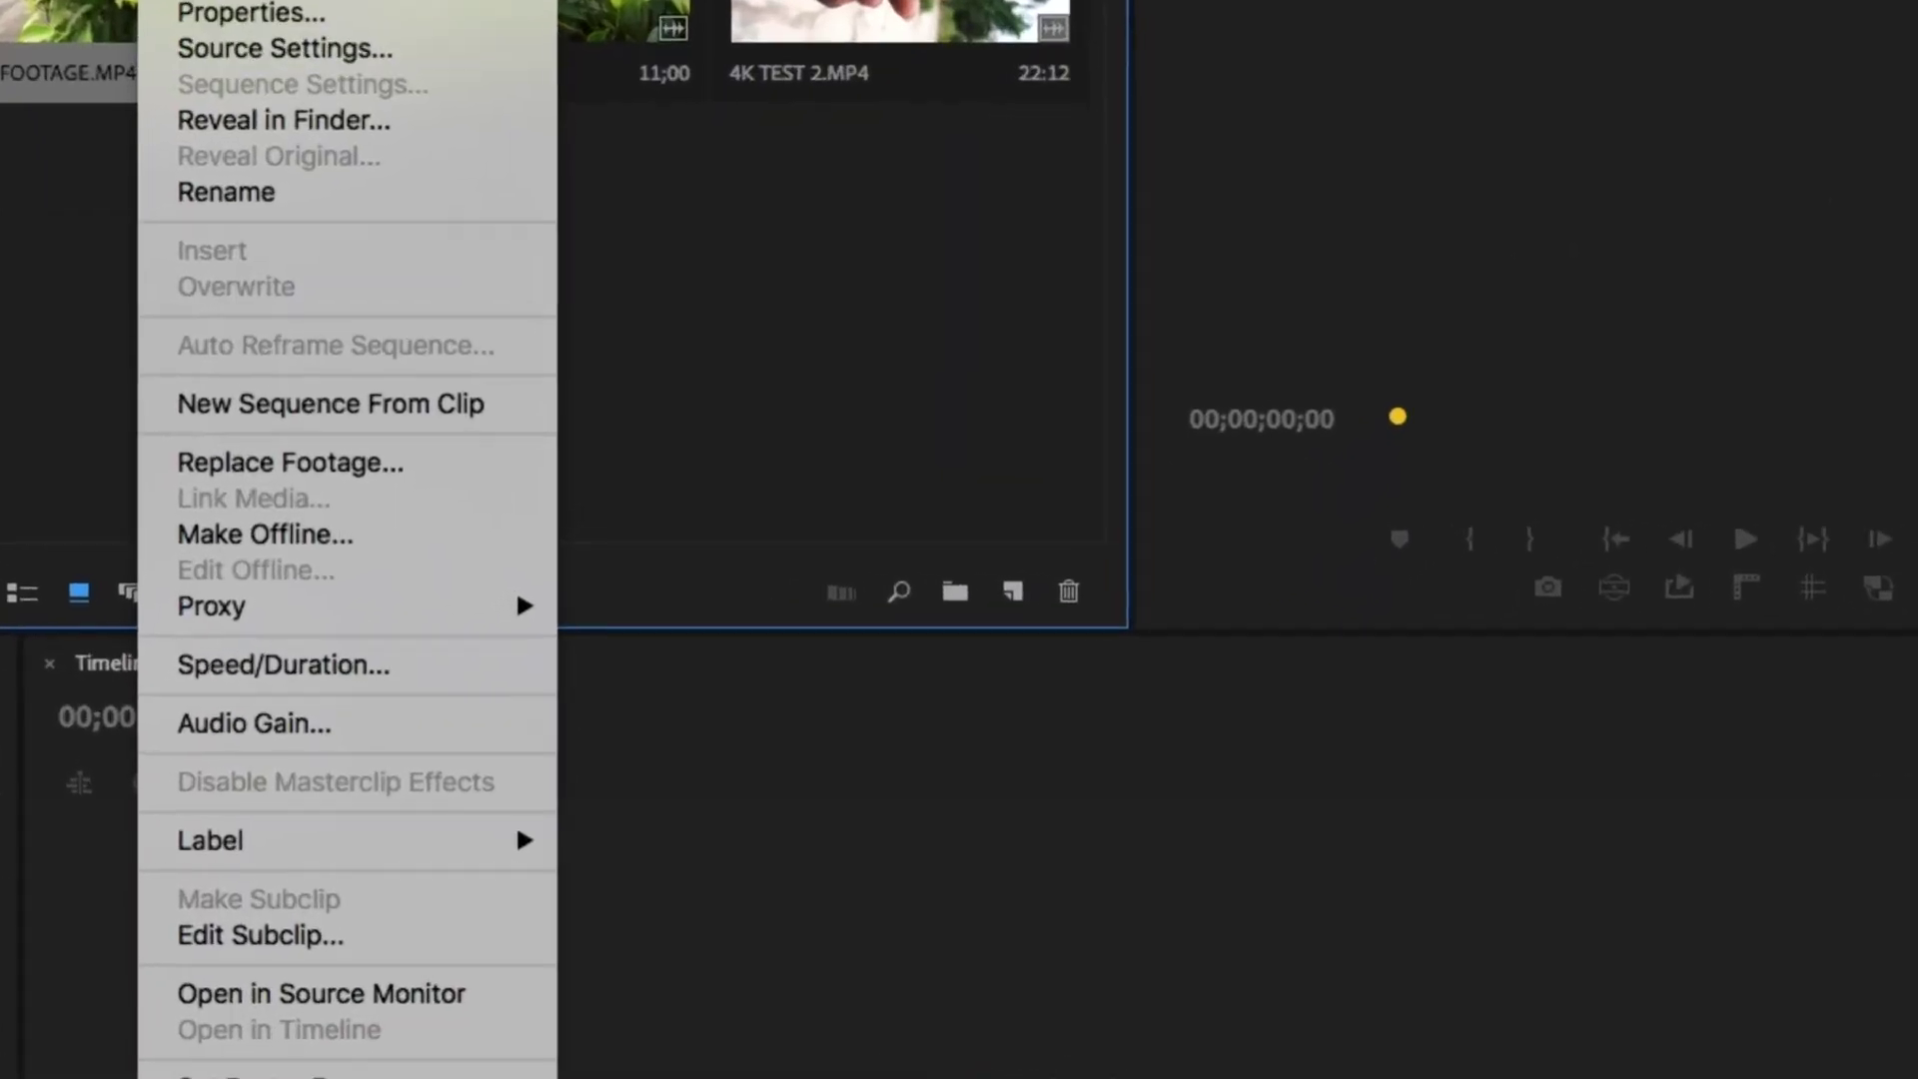
mouse_move(300, 577)
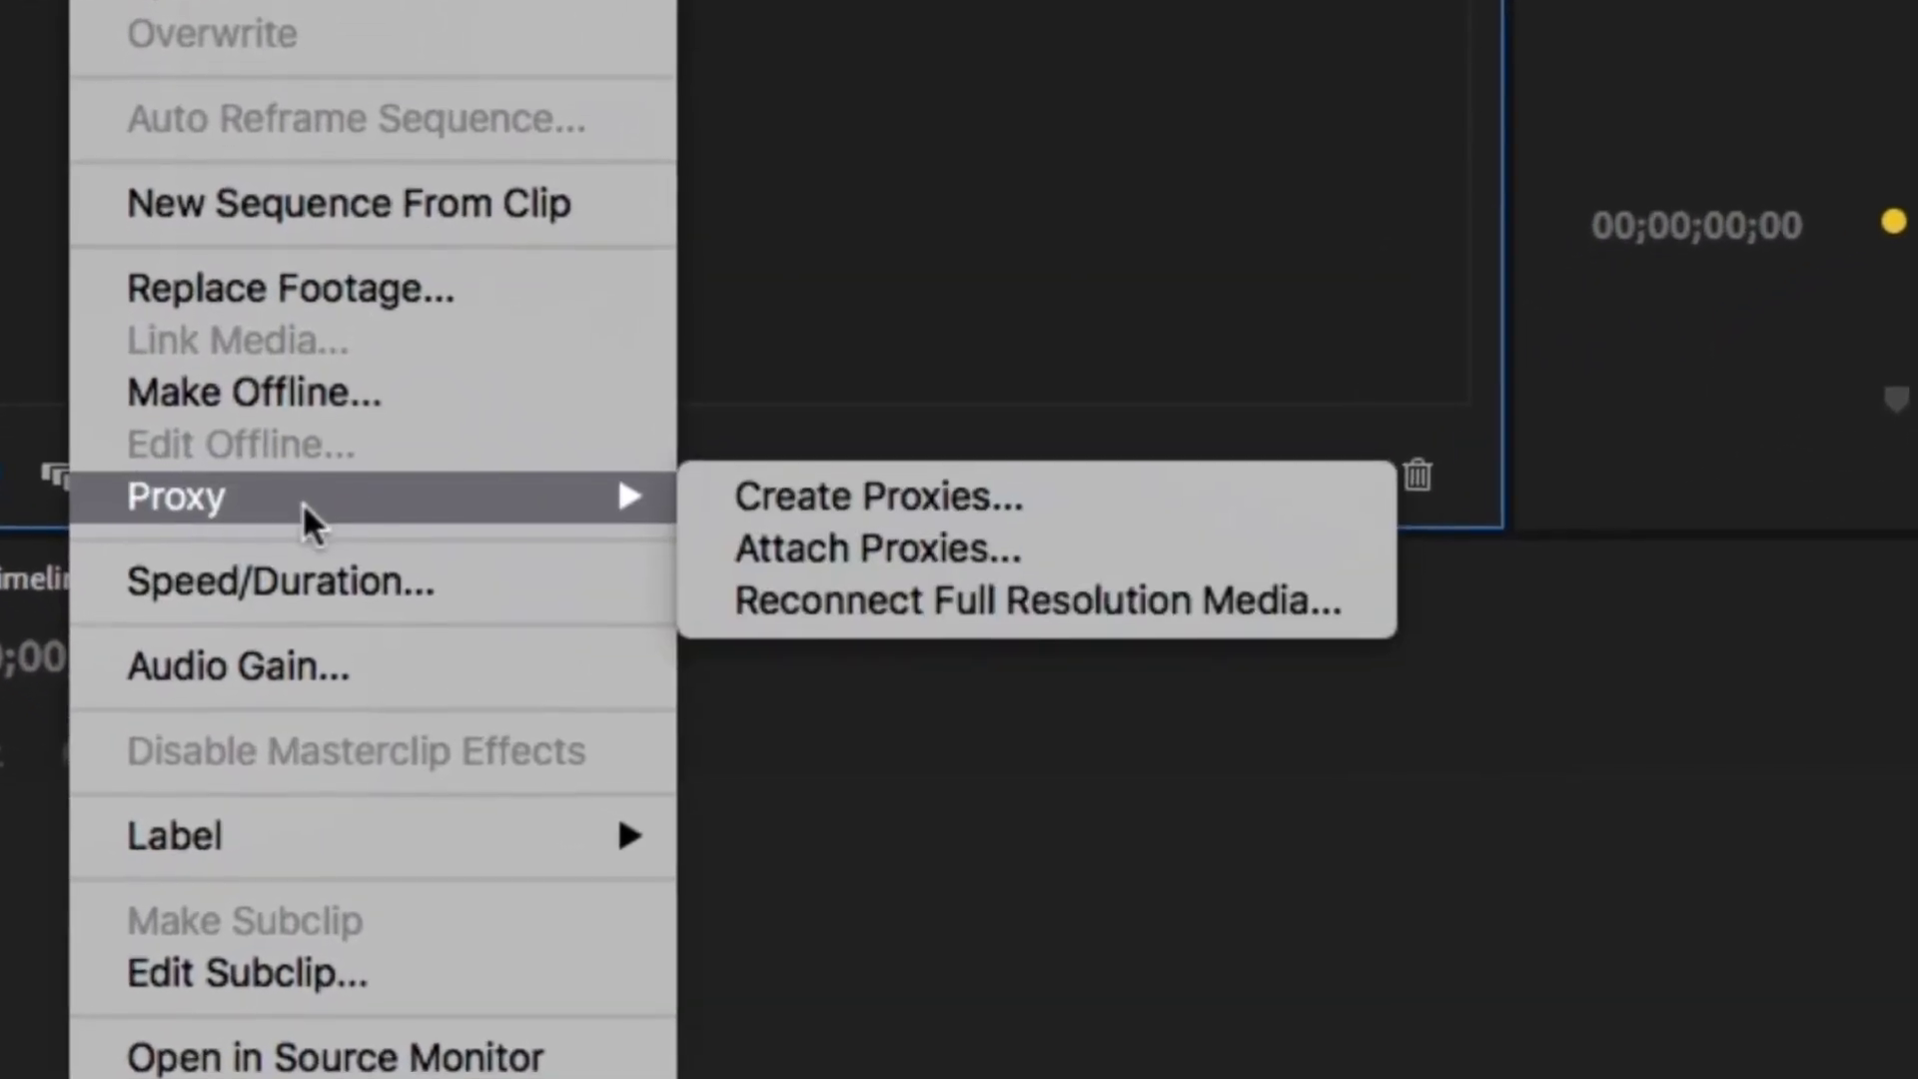
click(871, 534)
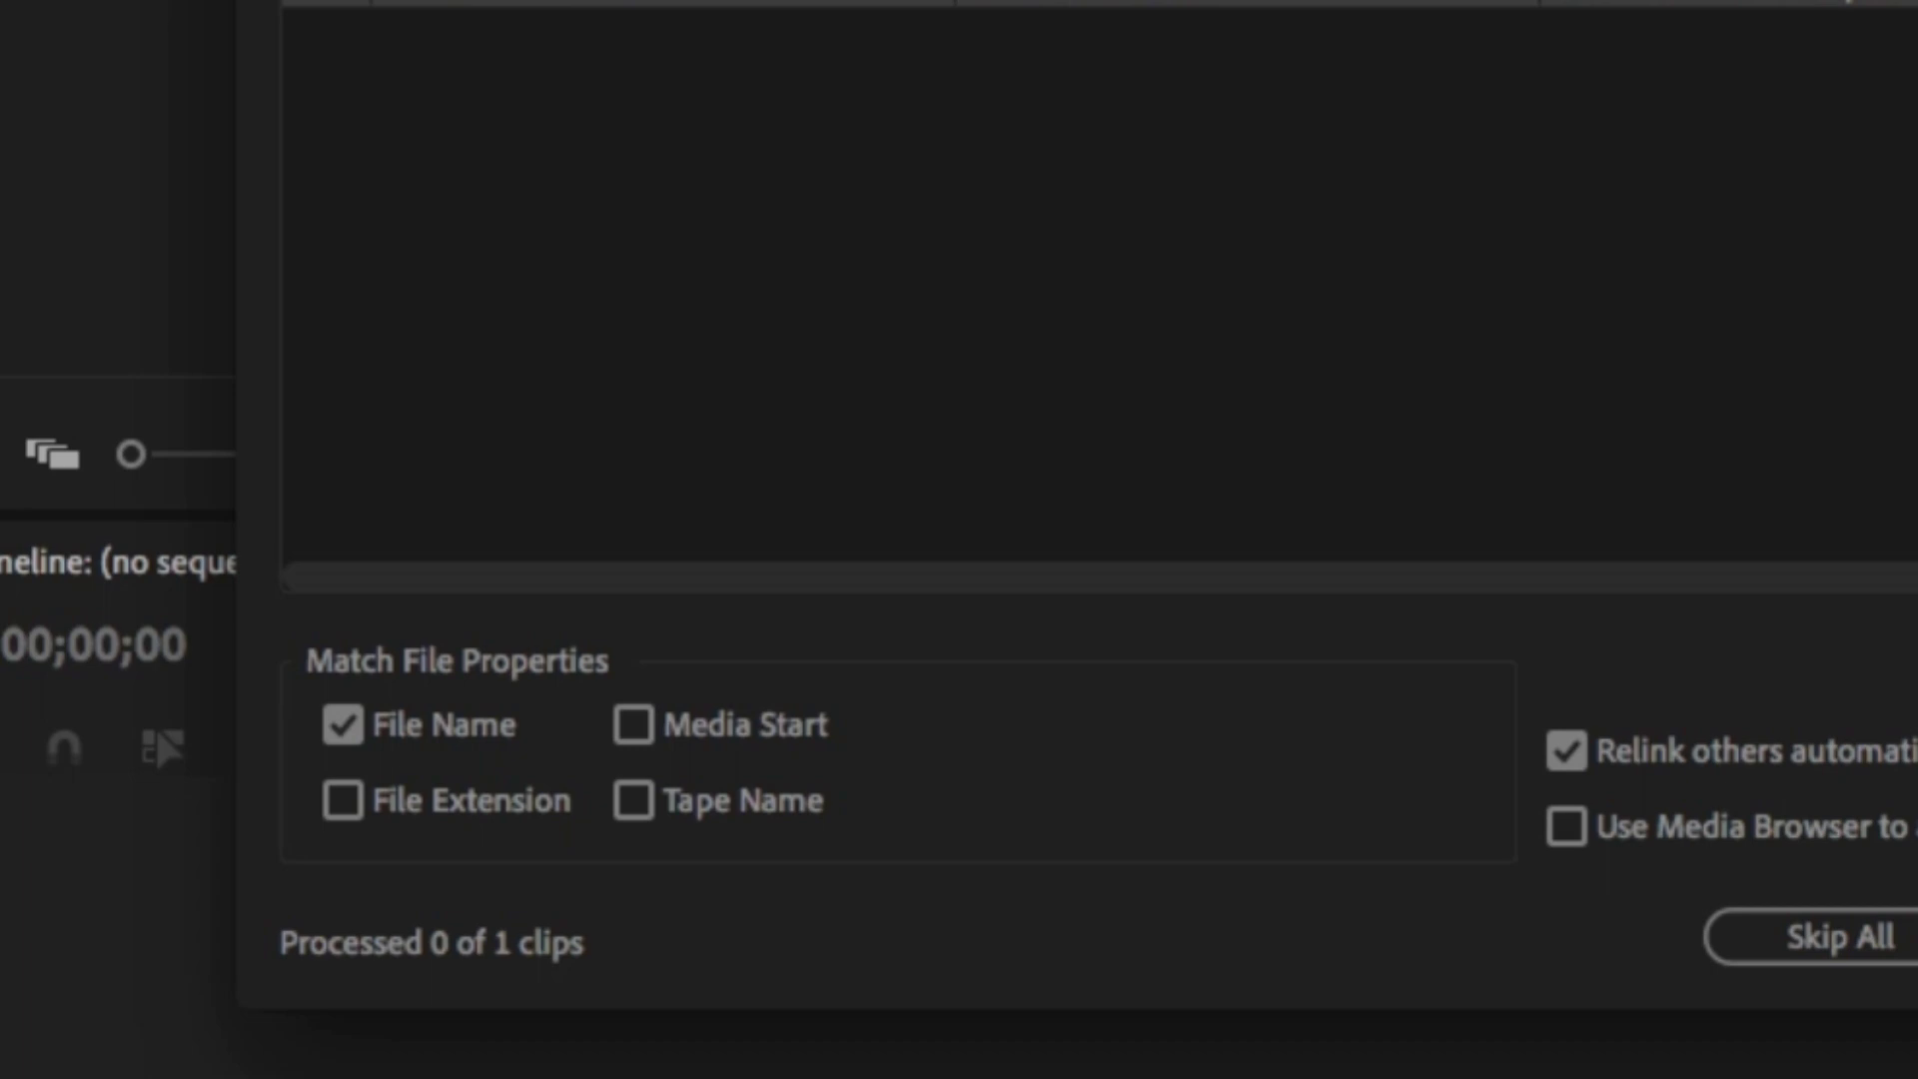
key(Return)
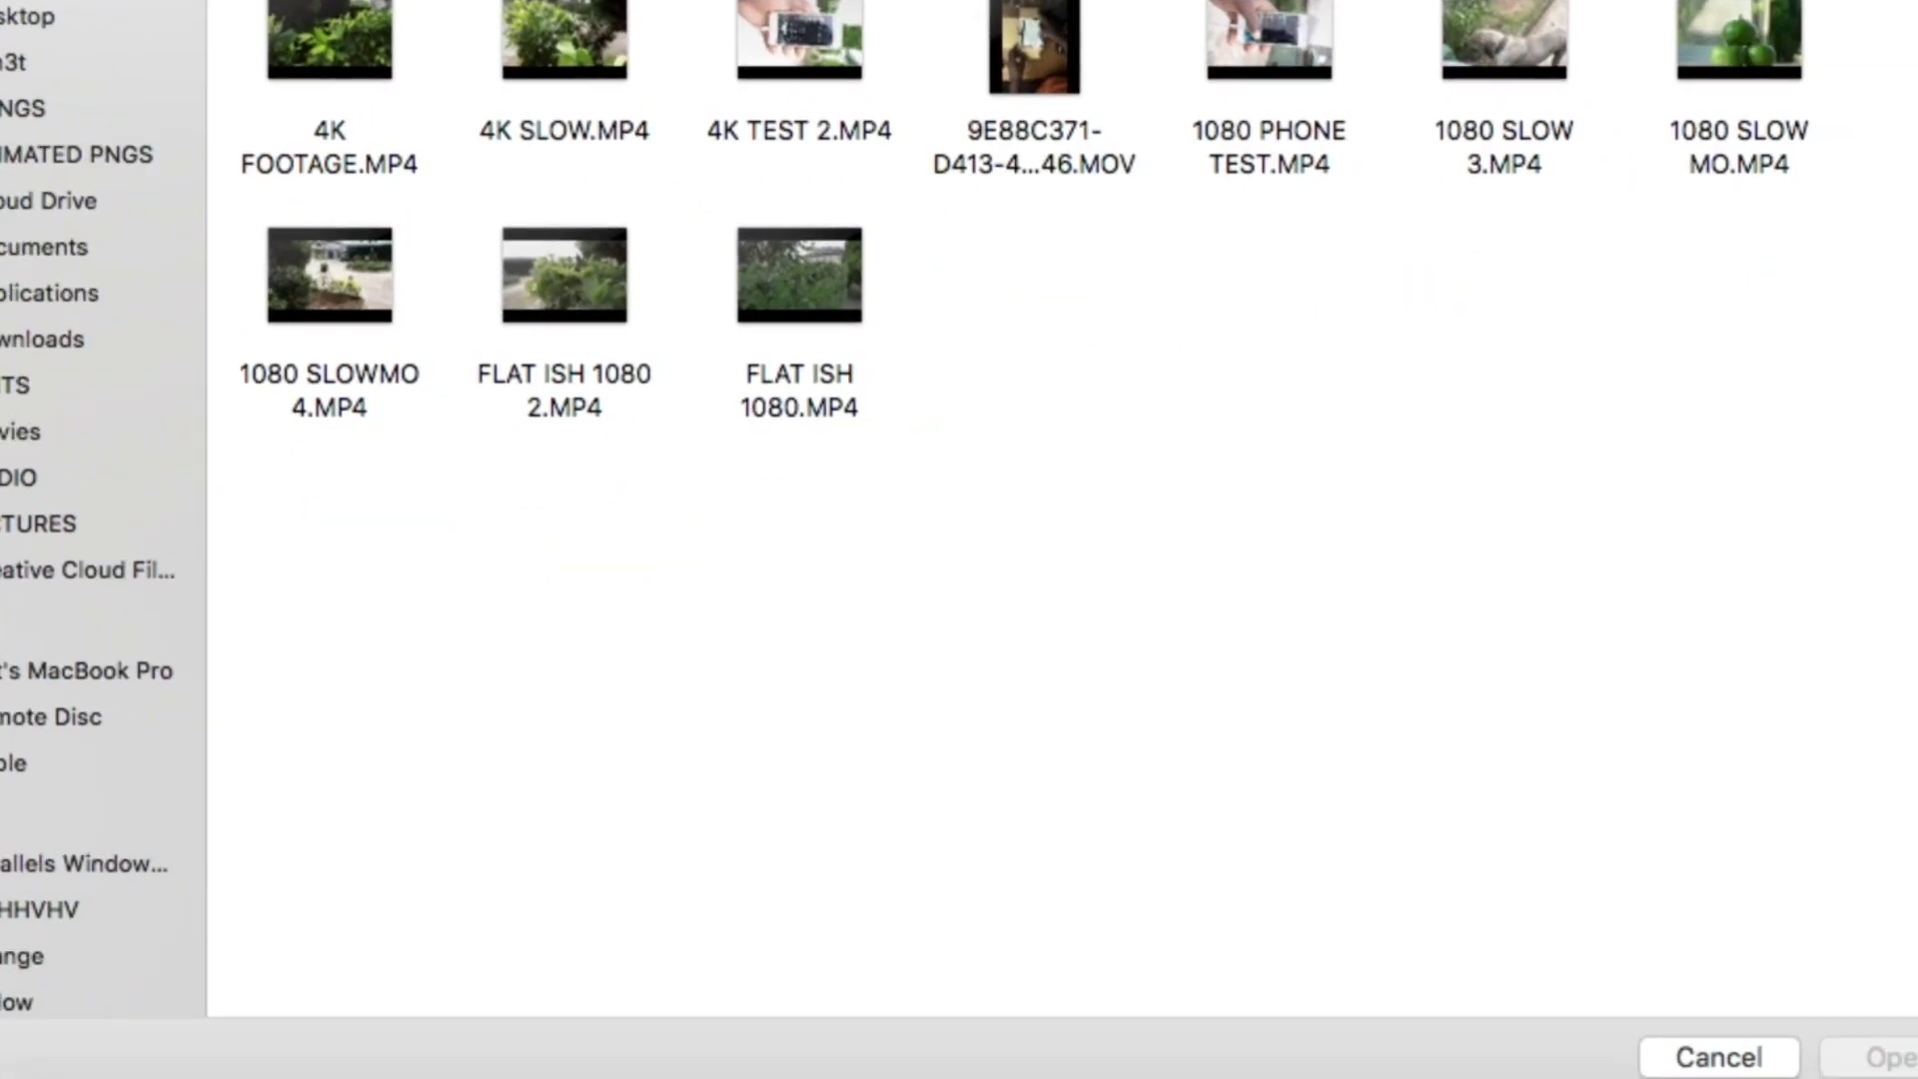
click(52, 17)
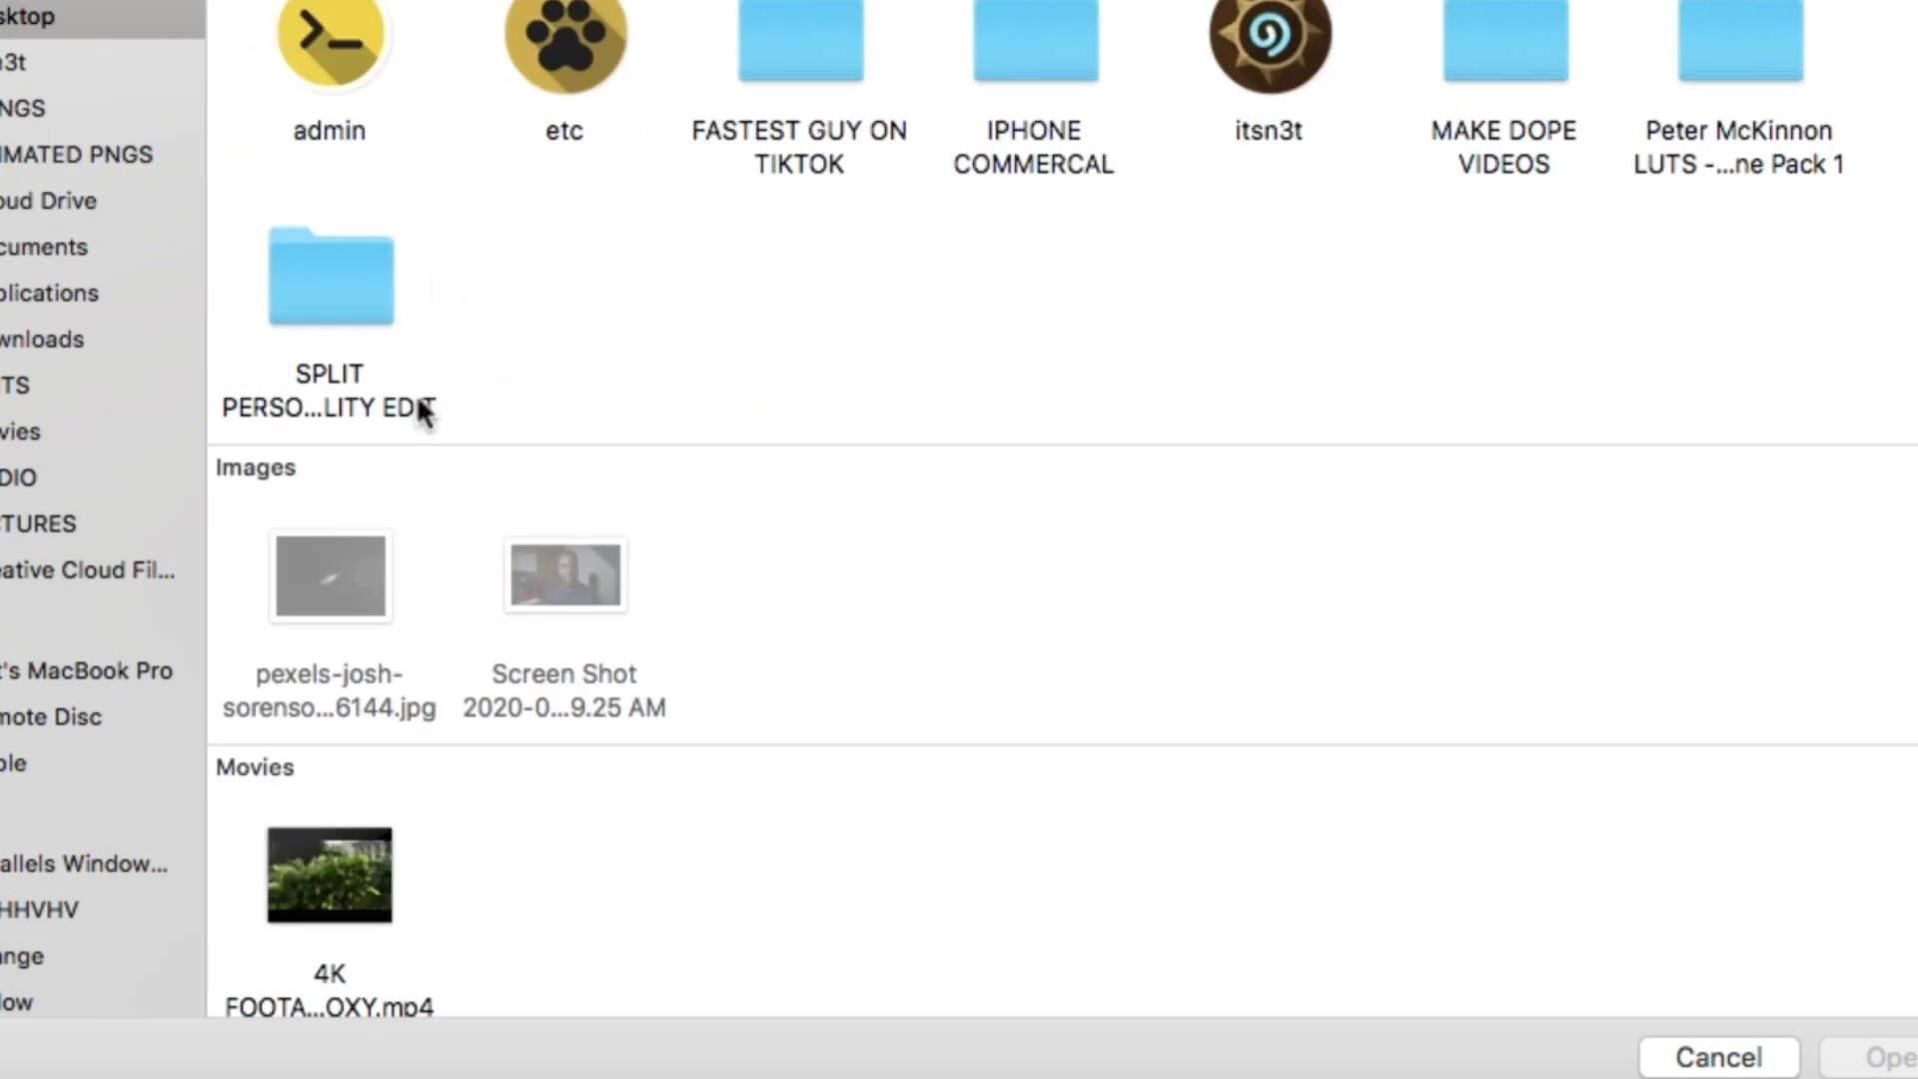
scroll(480, 620, down, 1)
click(227, 927)
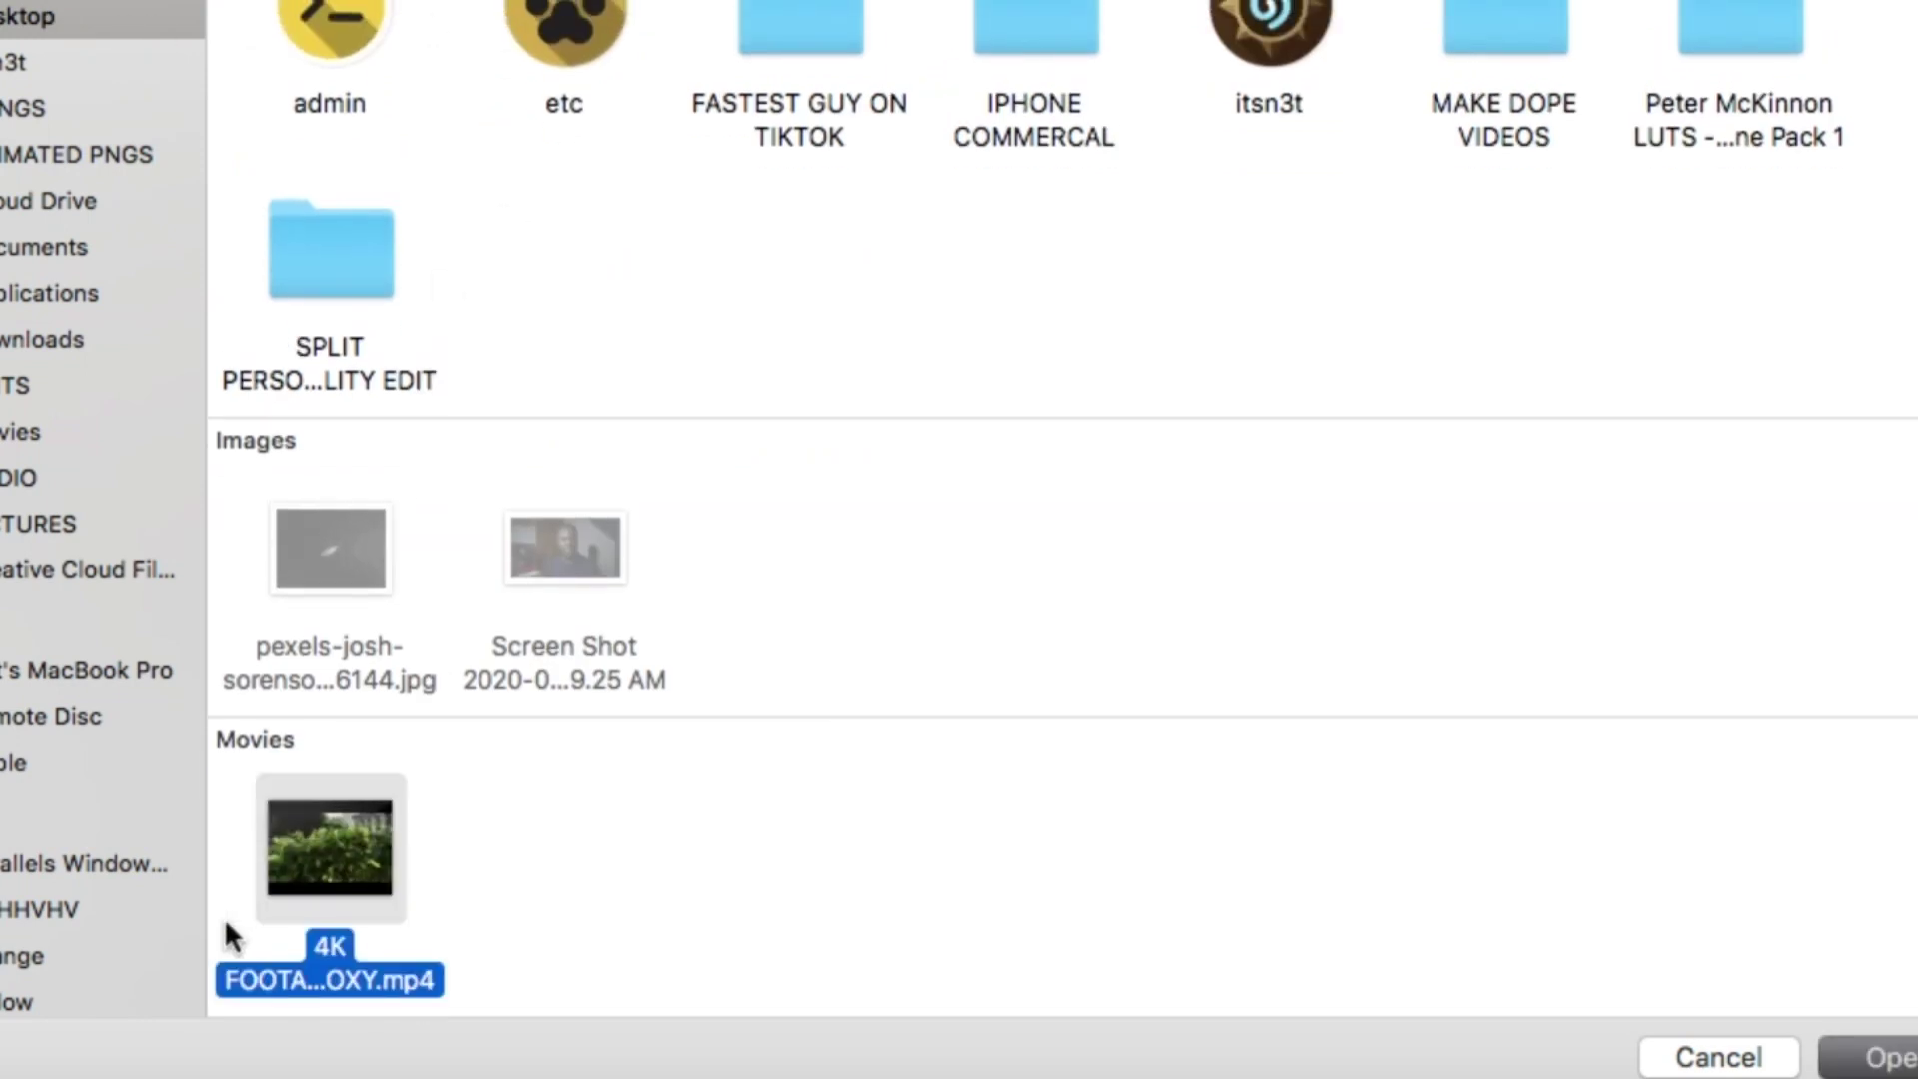
key(Return)
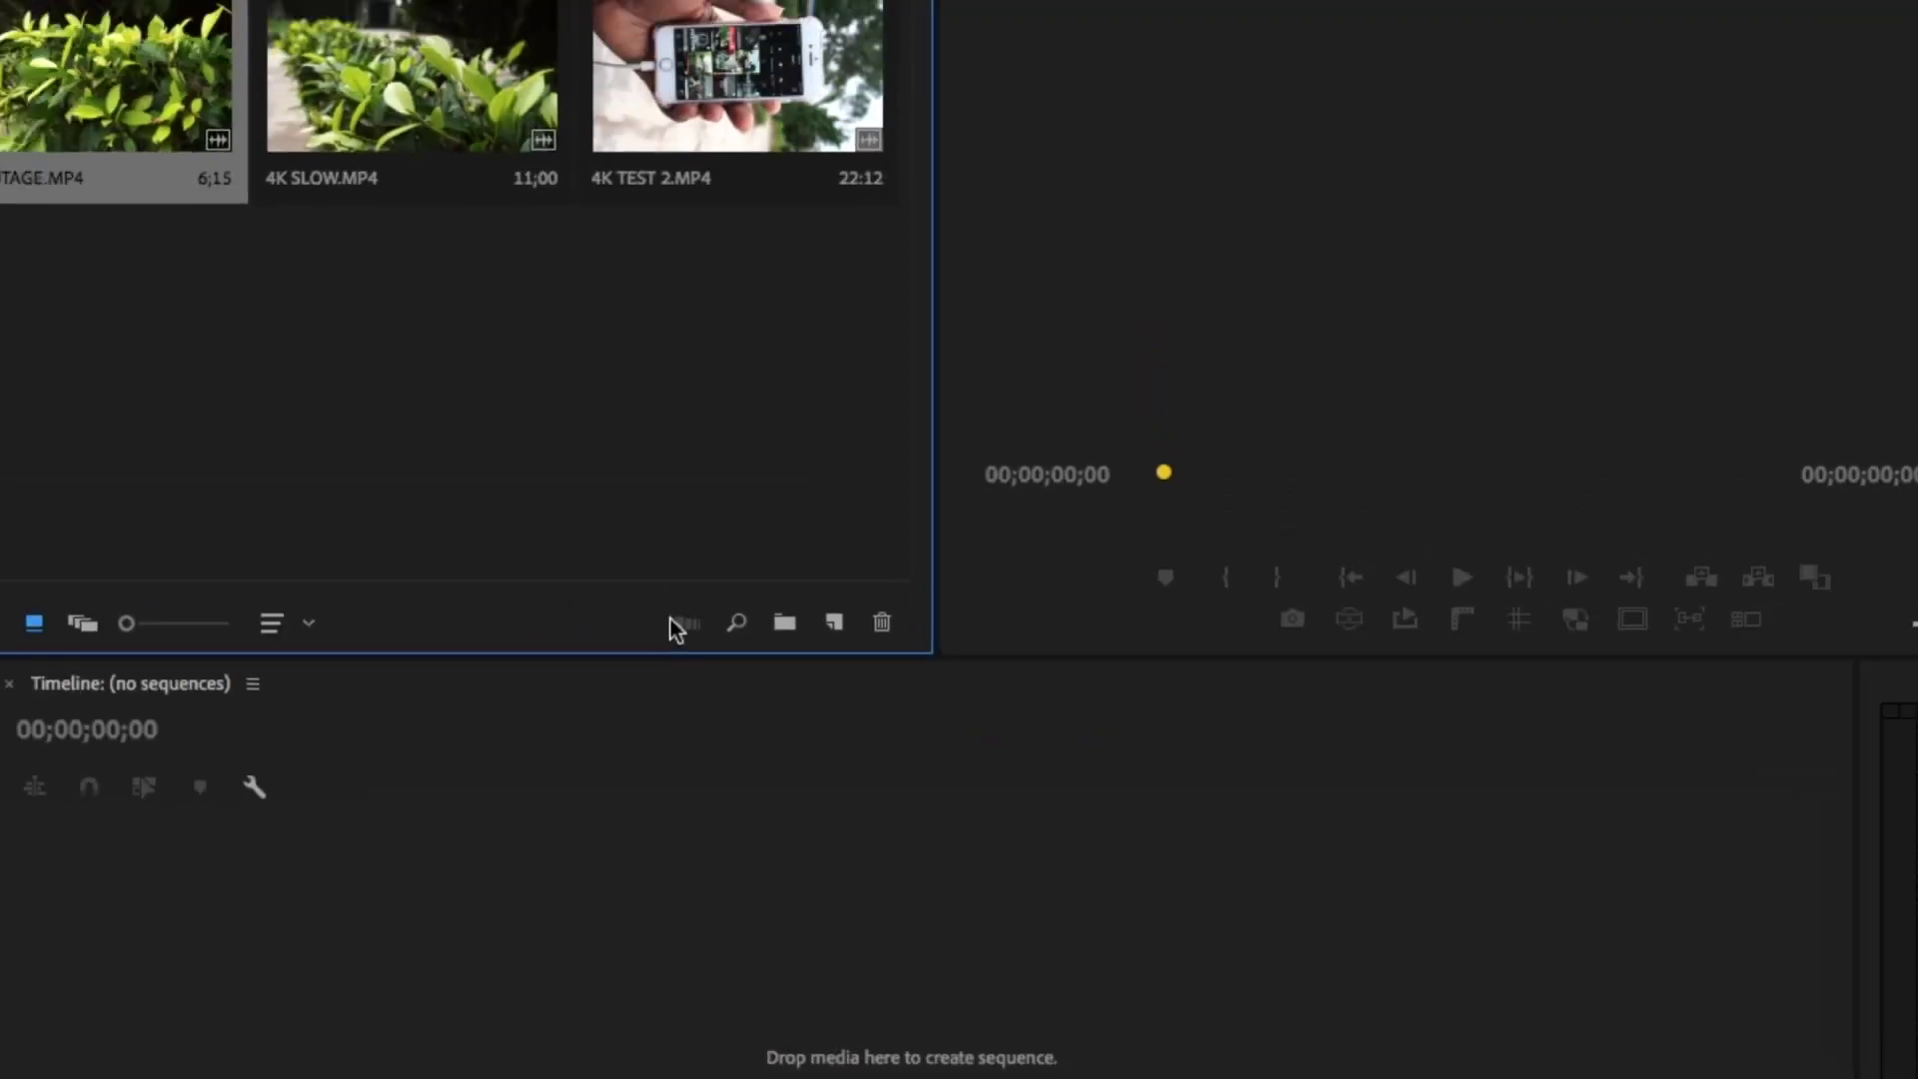
click(978, 242)
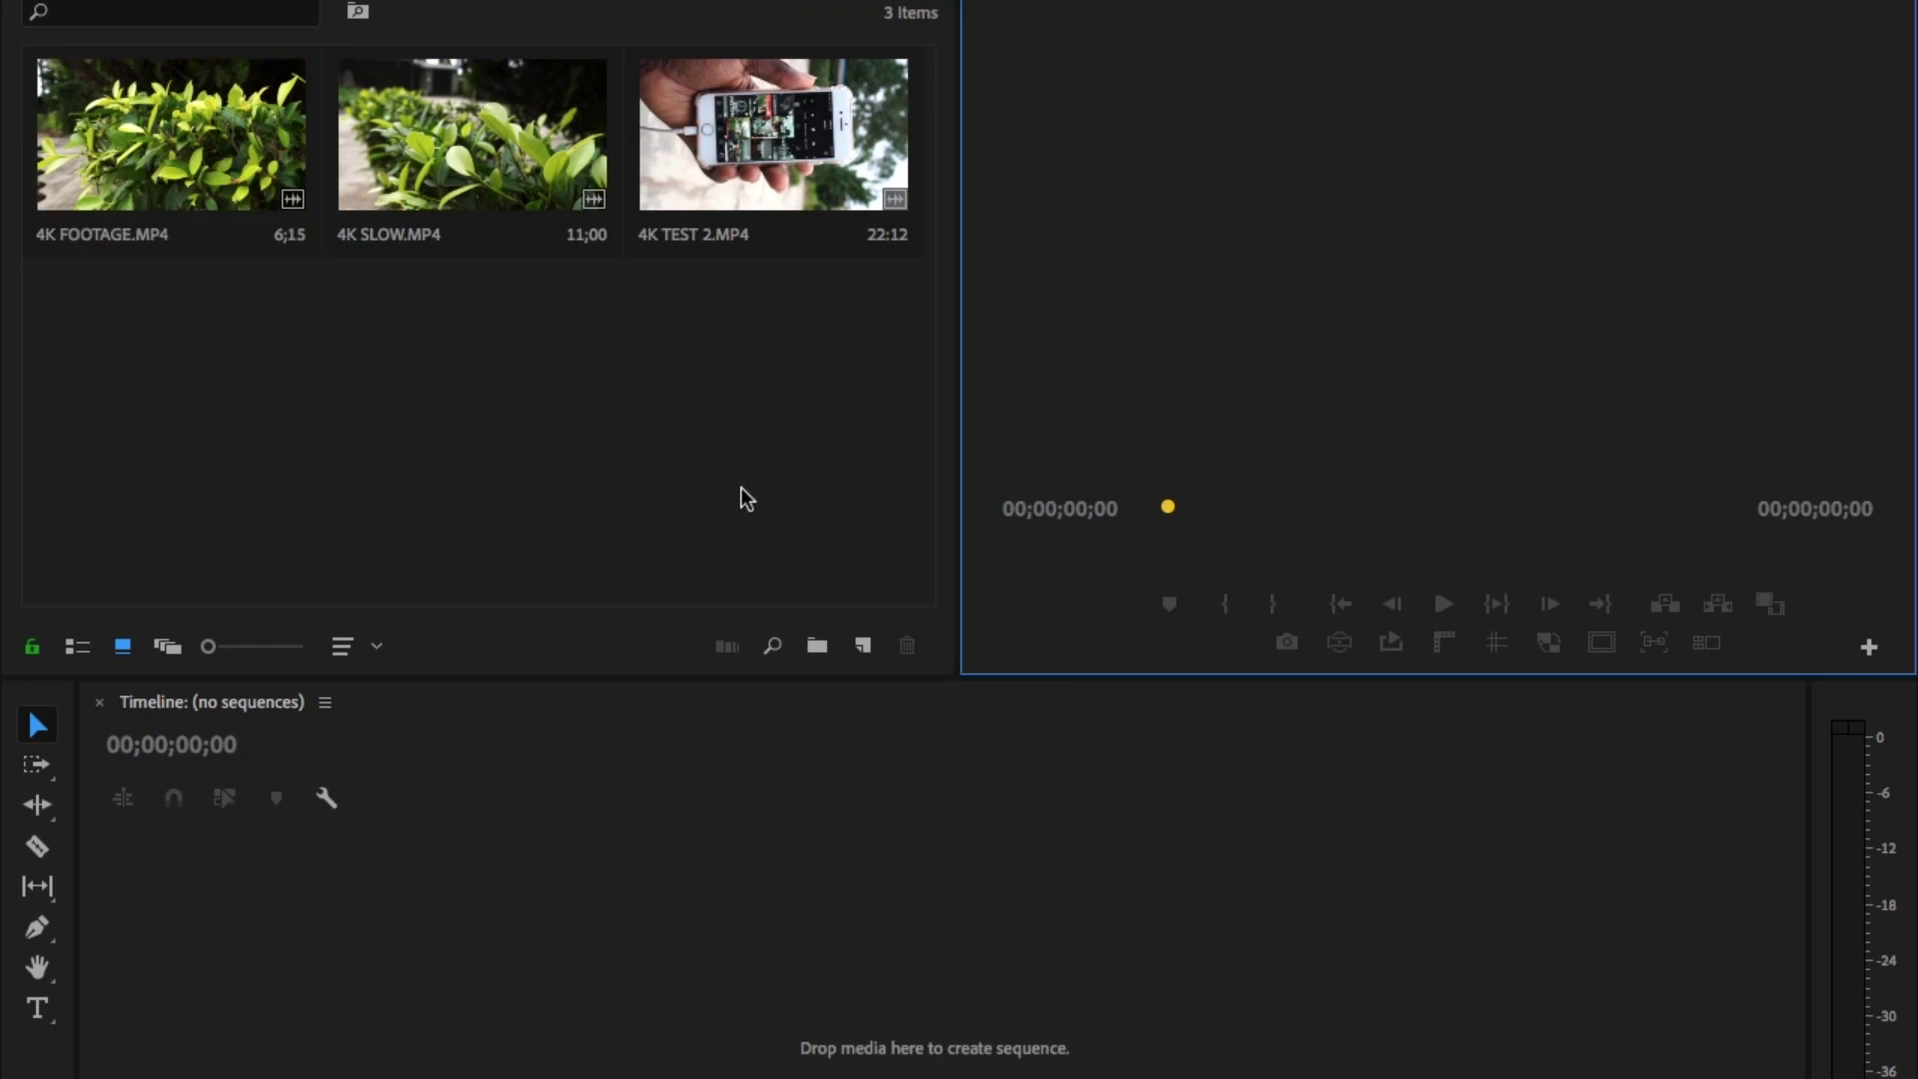
- Create a 4K FOOTAGE sequence from 4K FOOTAGE.MP4 and zoom the timeline to fit
click(741, 489)
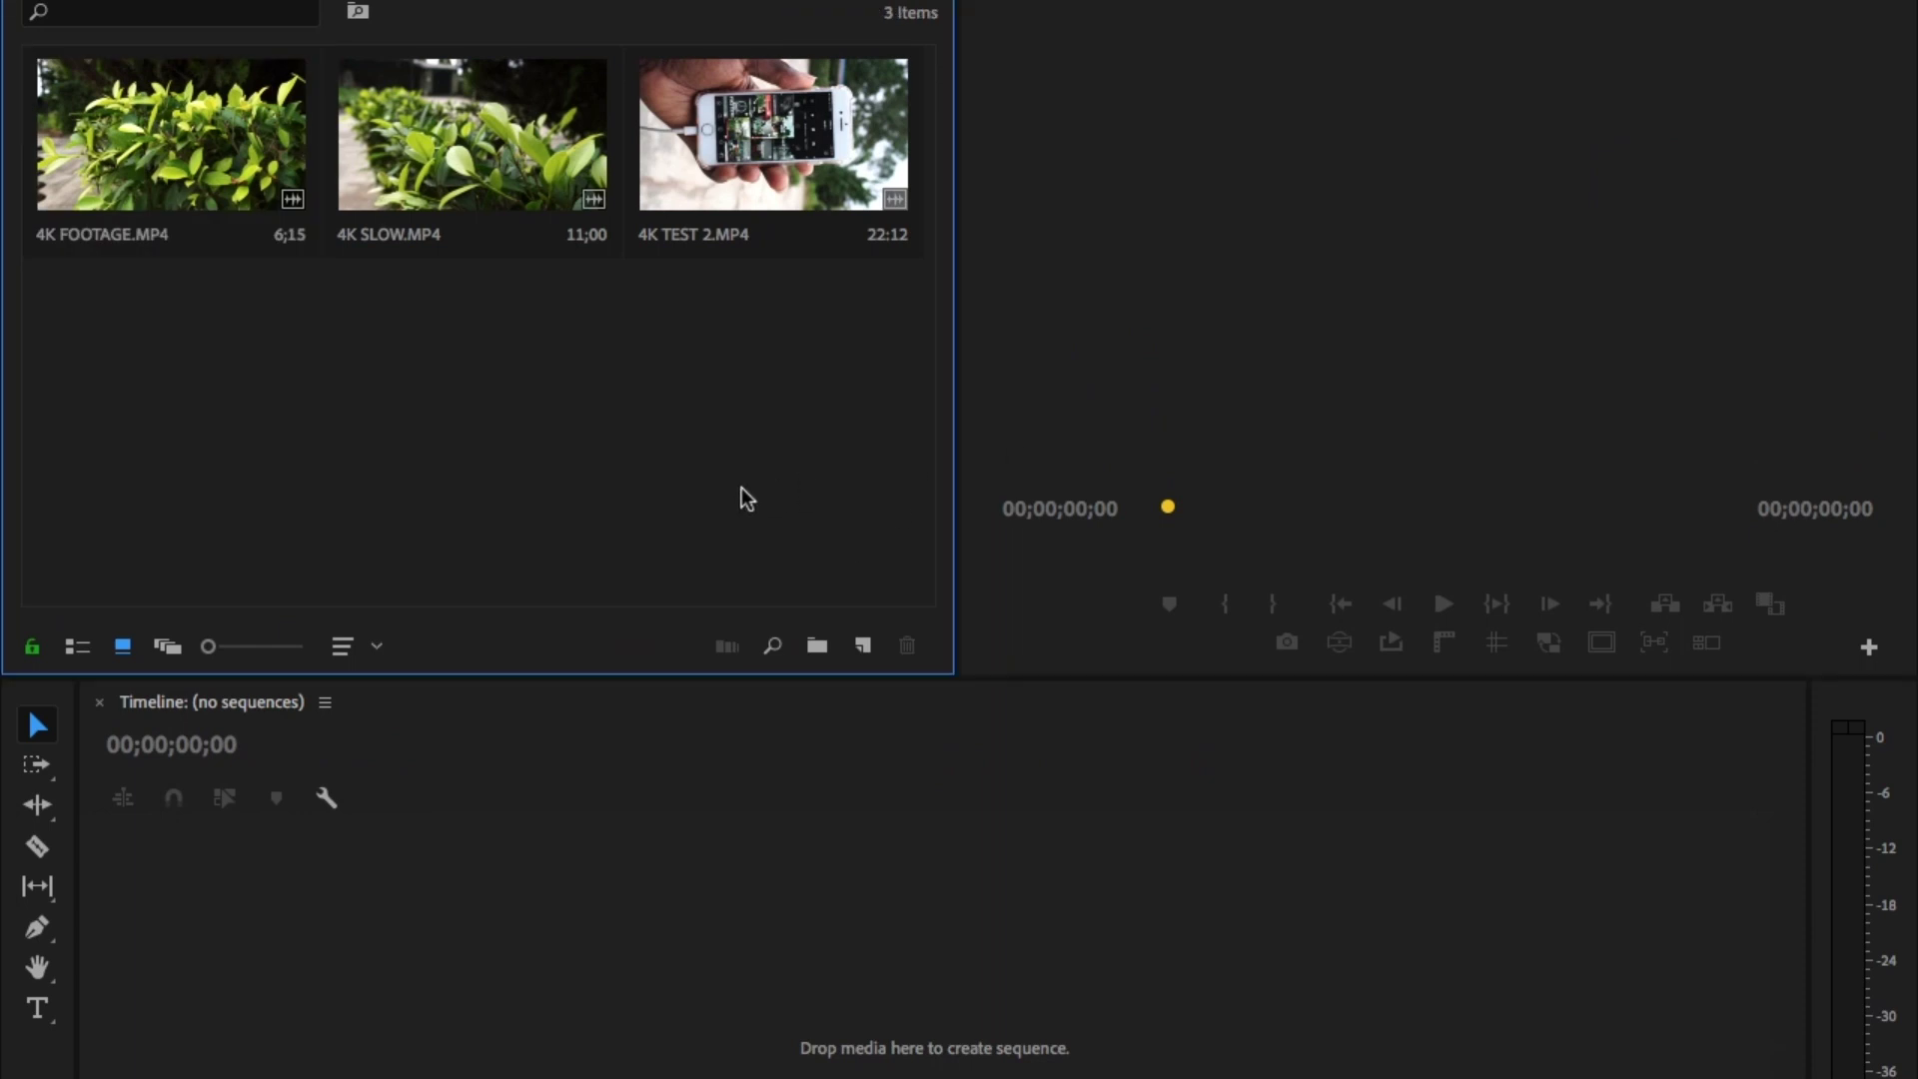
click(130, 118)
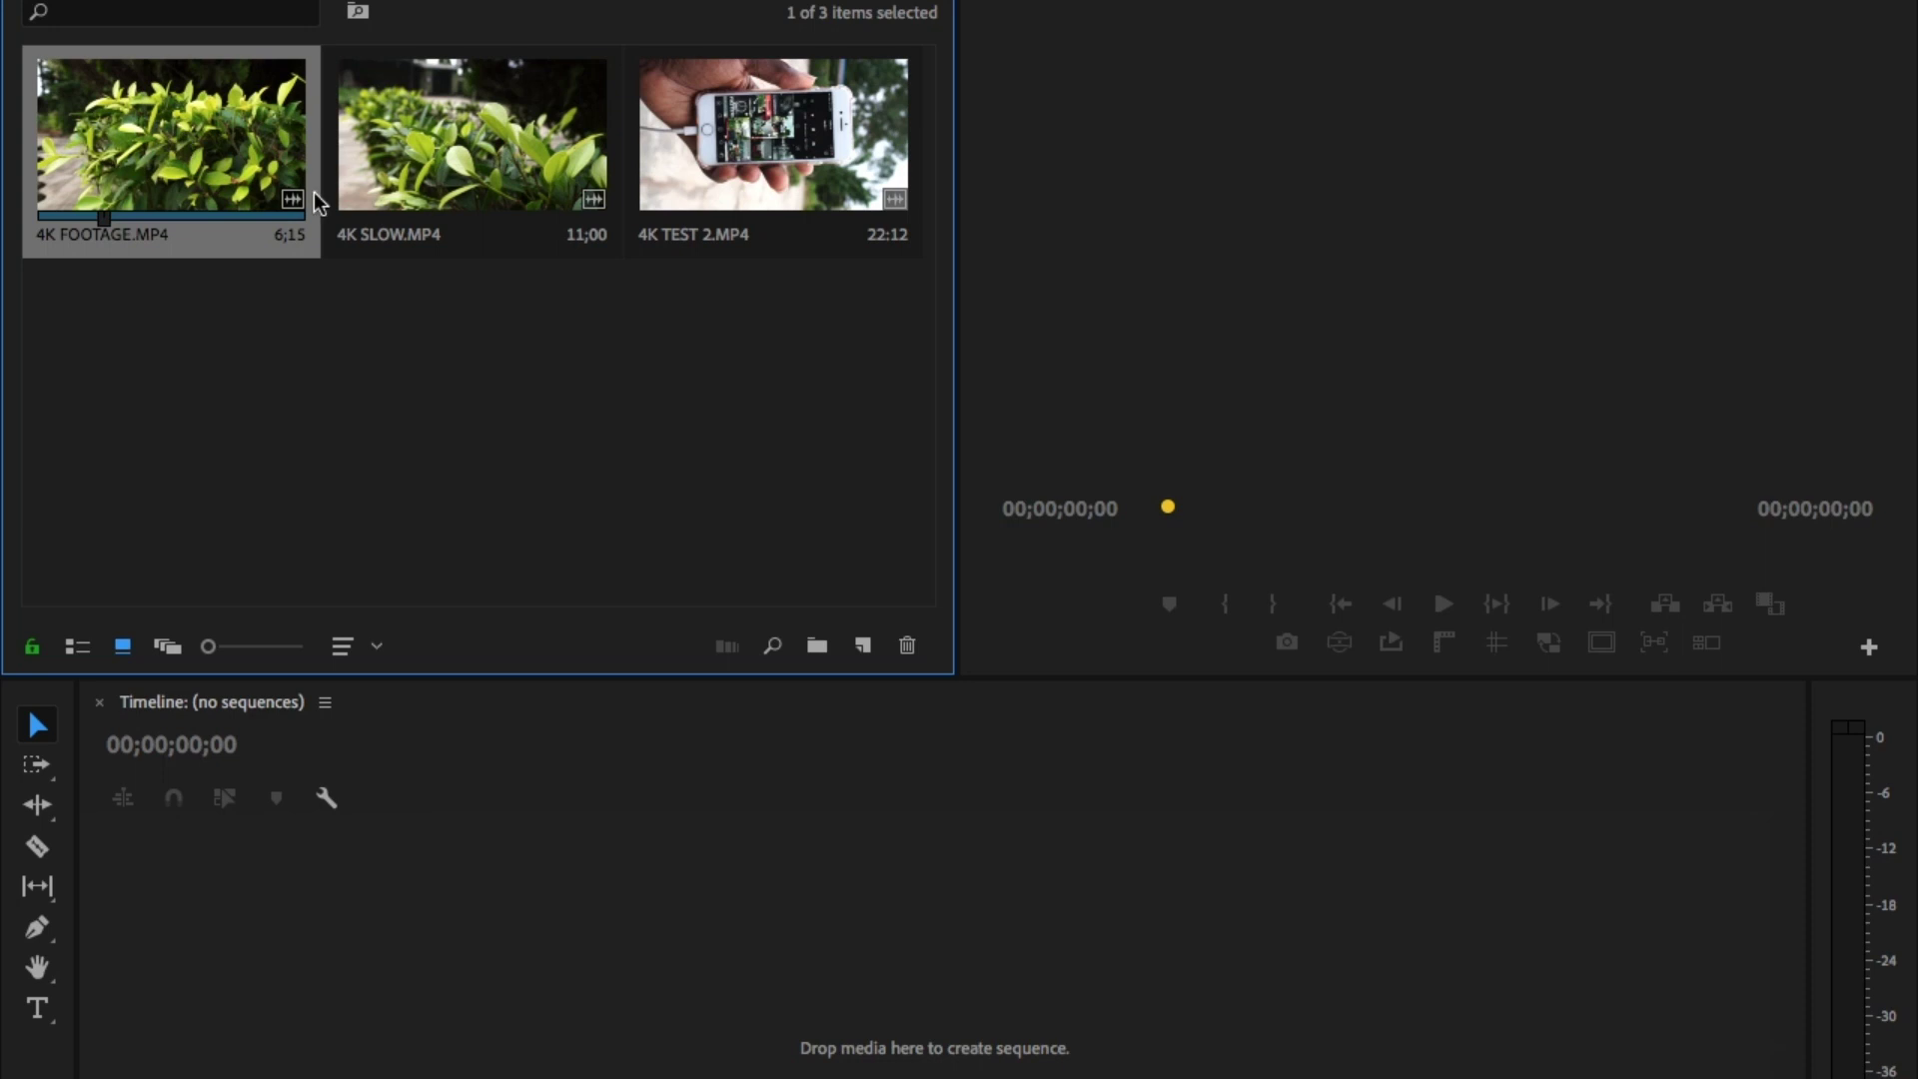
drag(134, 135, 545, 851)
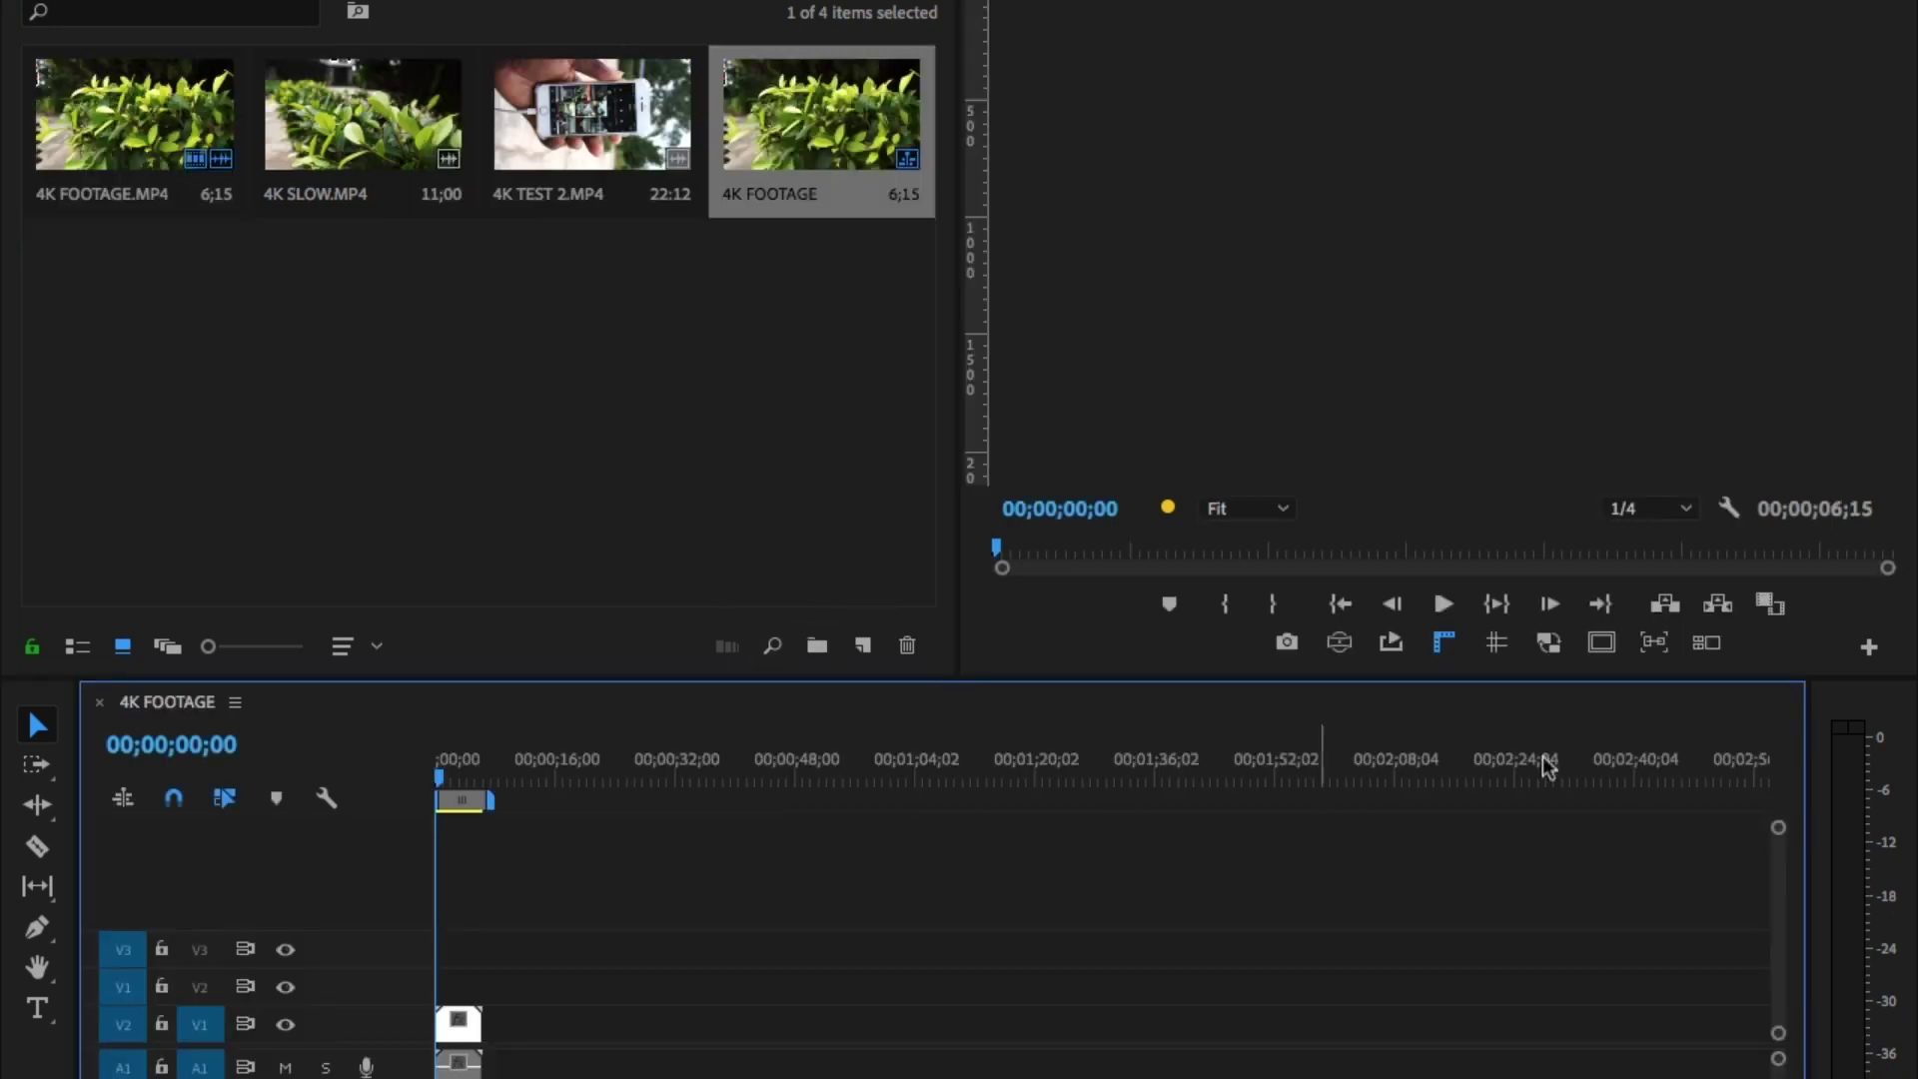
key(equal)
key(equal)
key(equal)
key(equal)
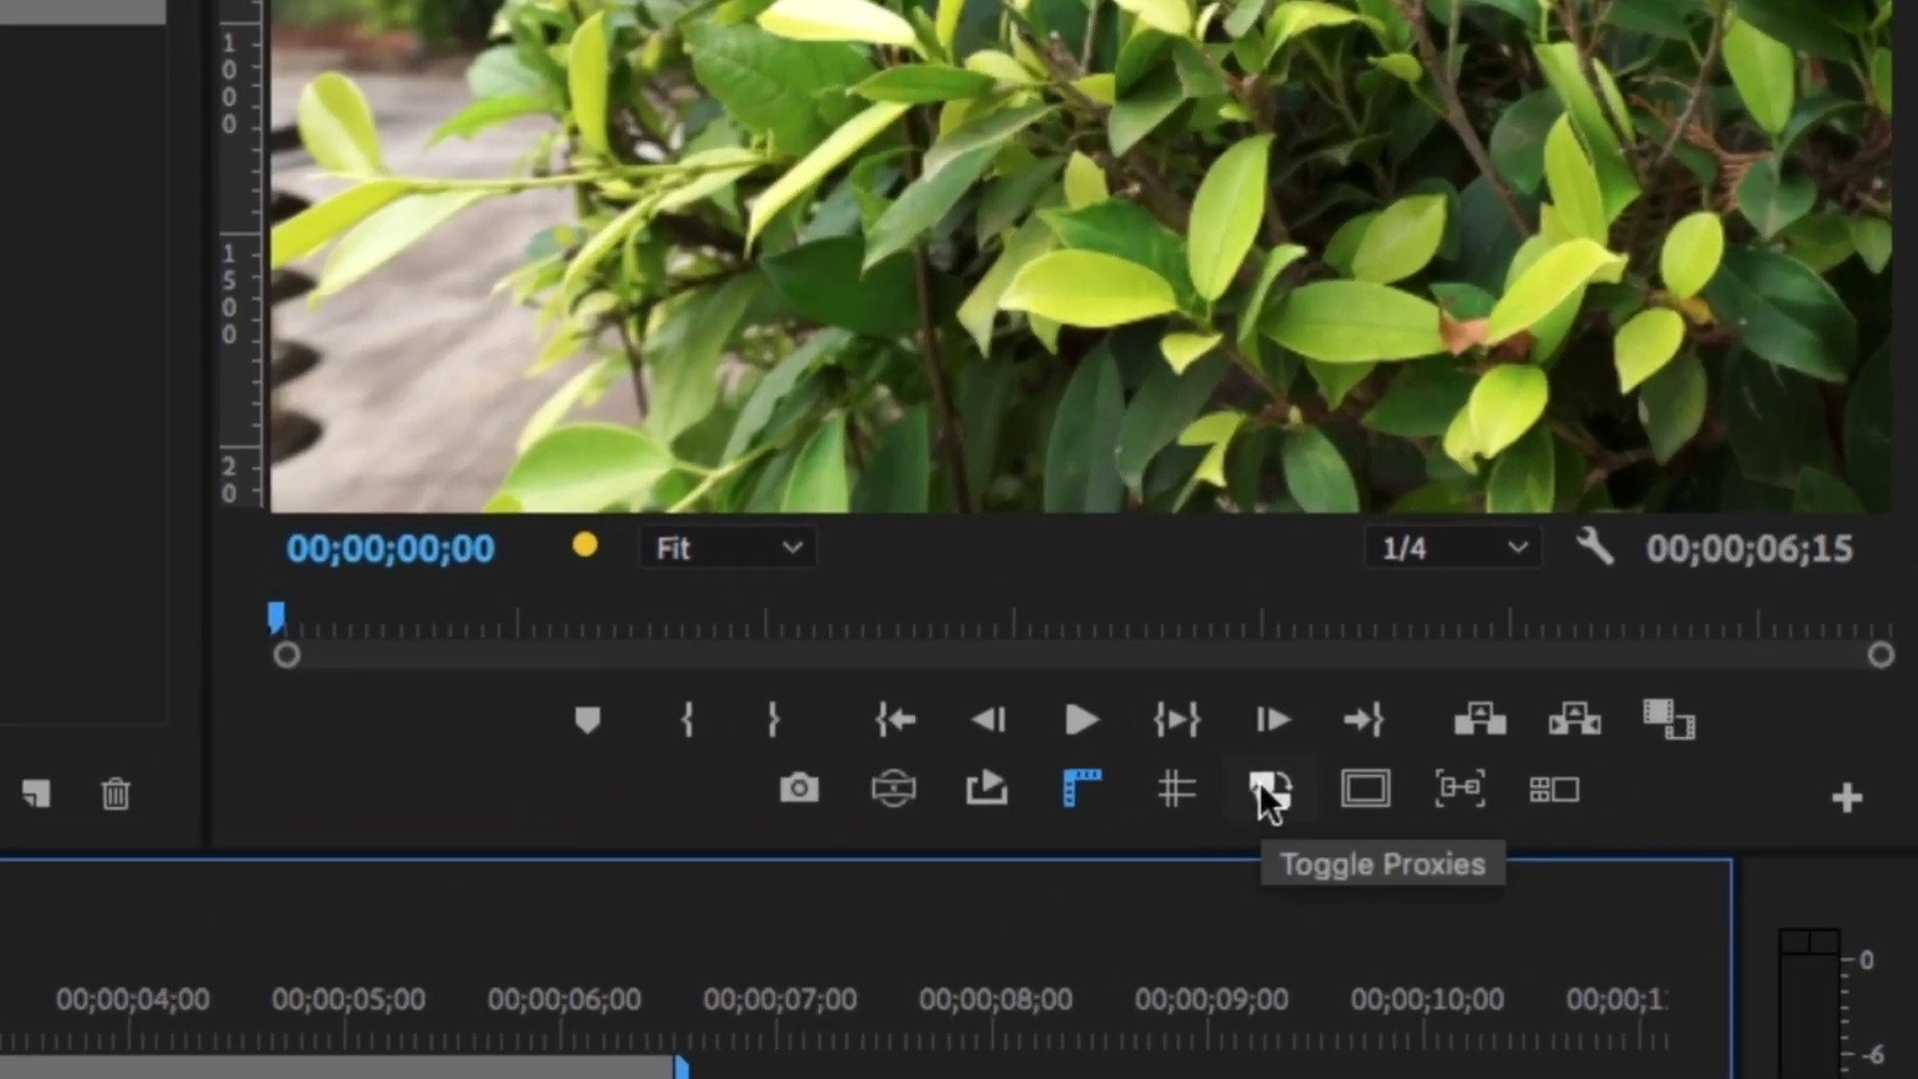
- Re-add Toggle Proxies to the monitor controls via the Button Editor and switch proxies on
click(1264, 791)
click(1279, 794)
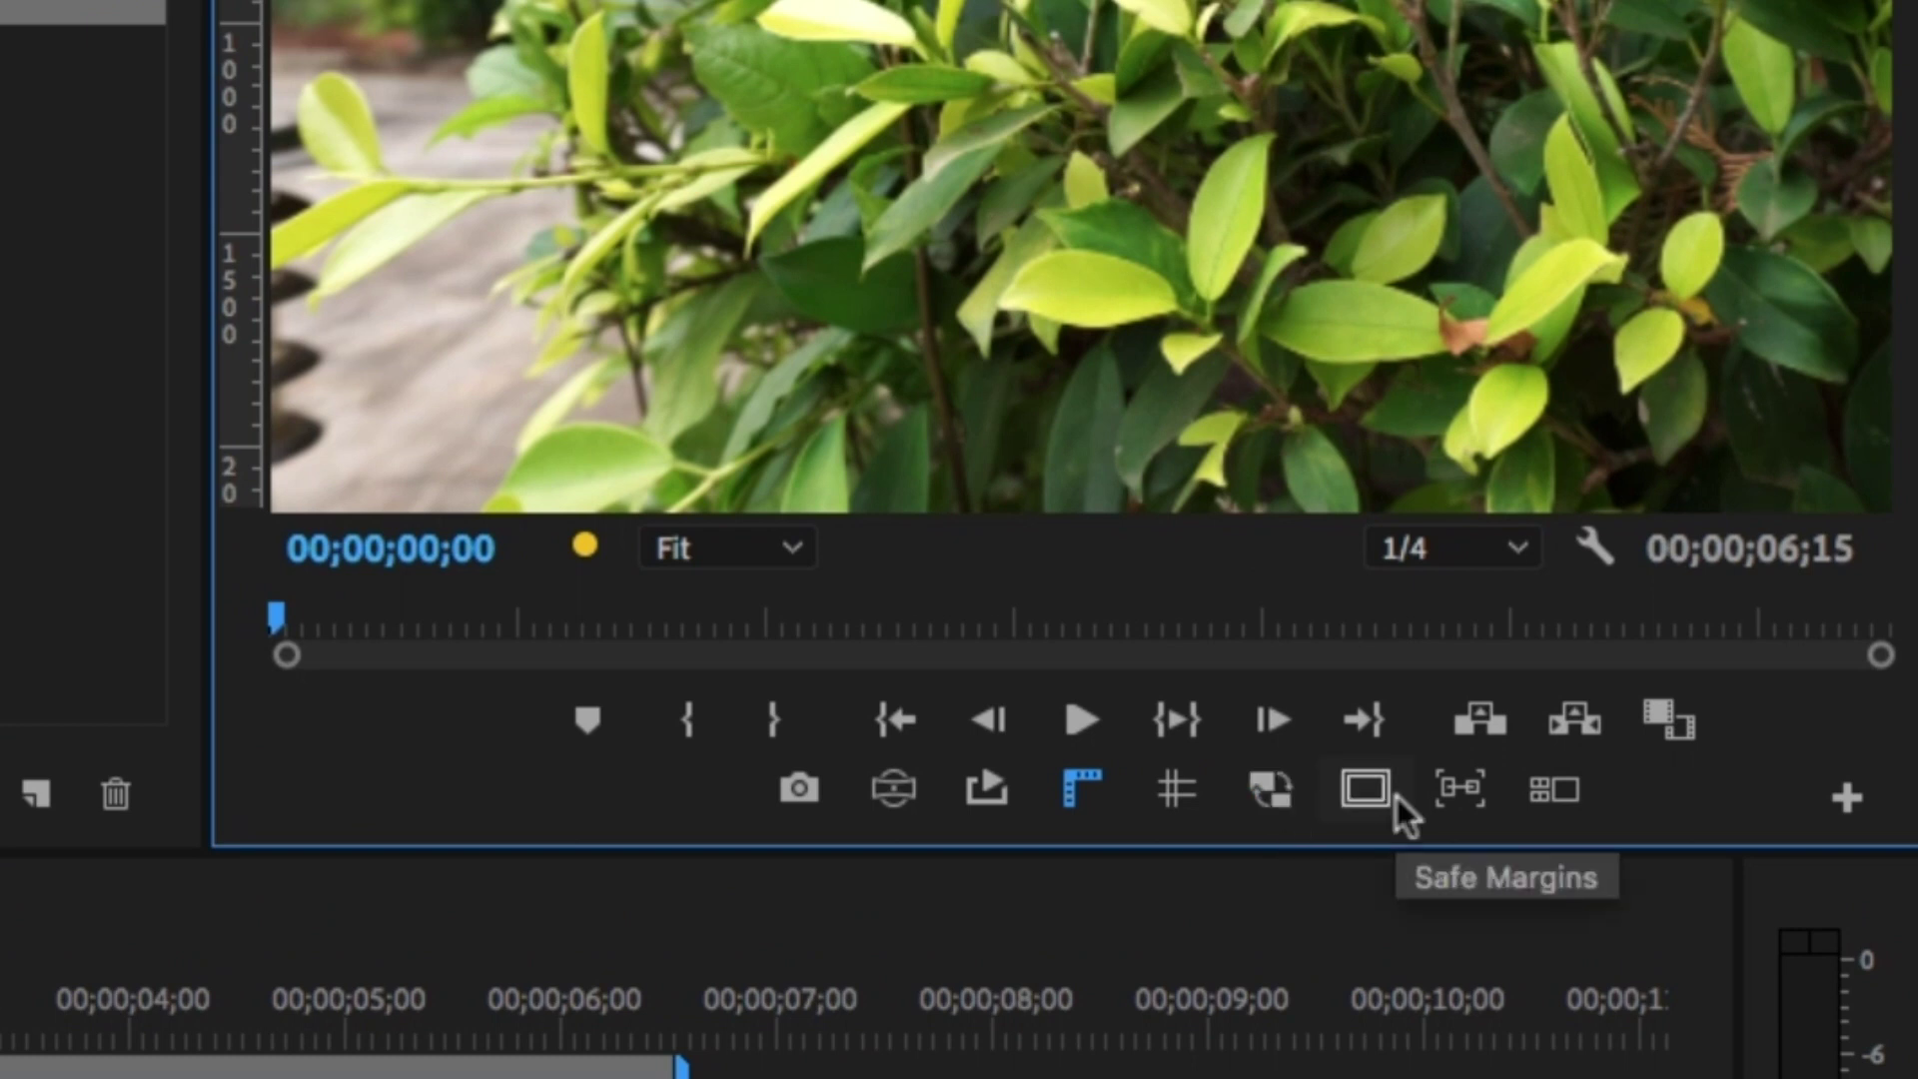
click(1847, 798)
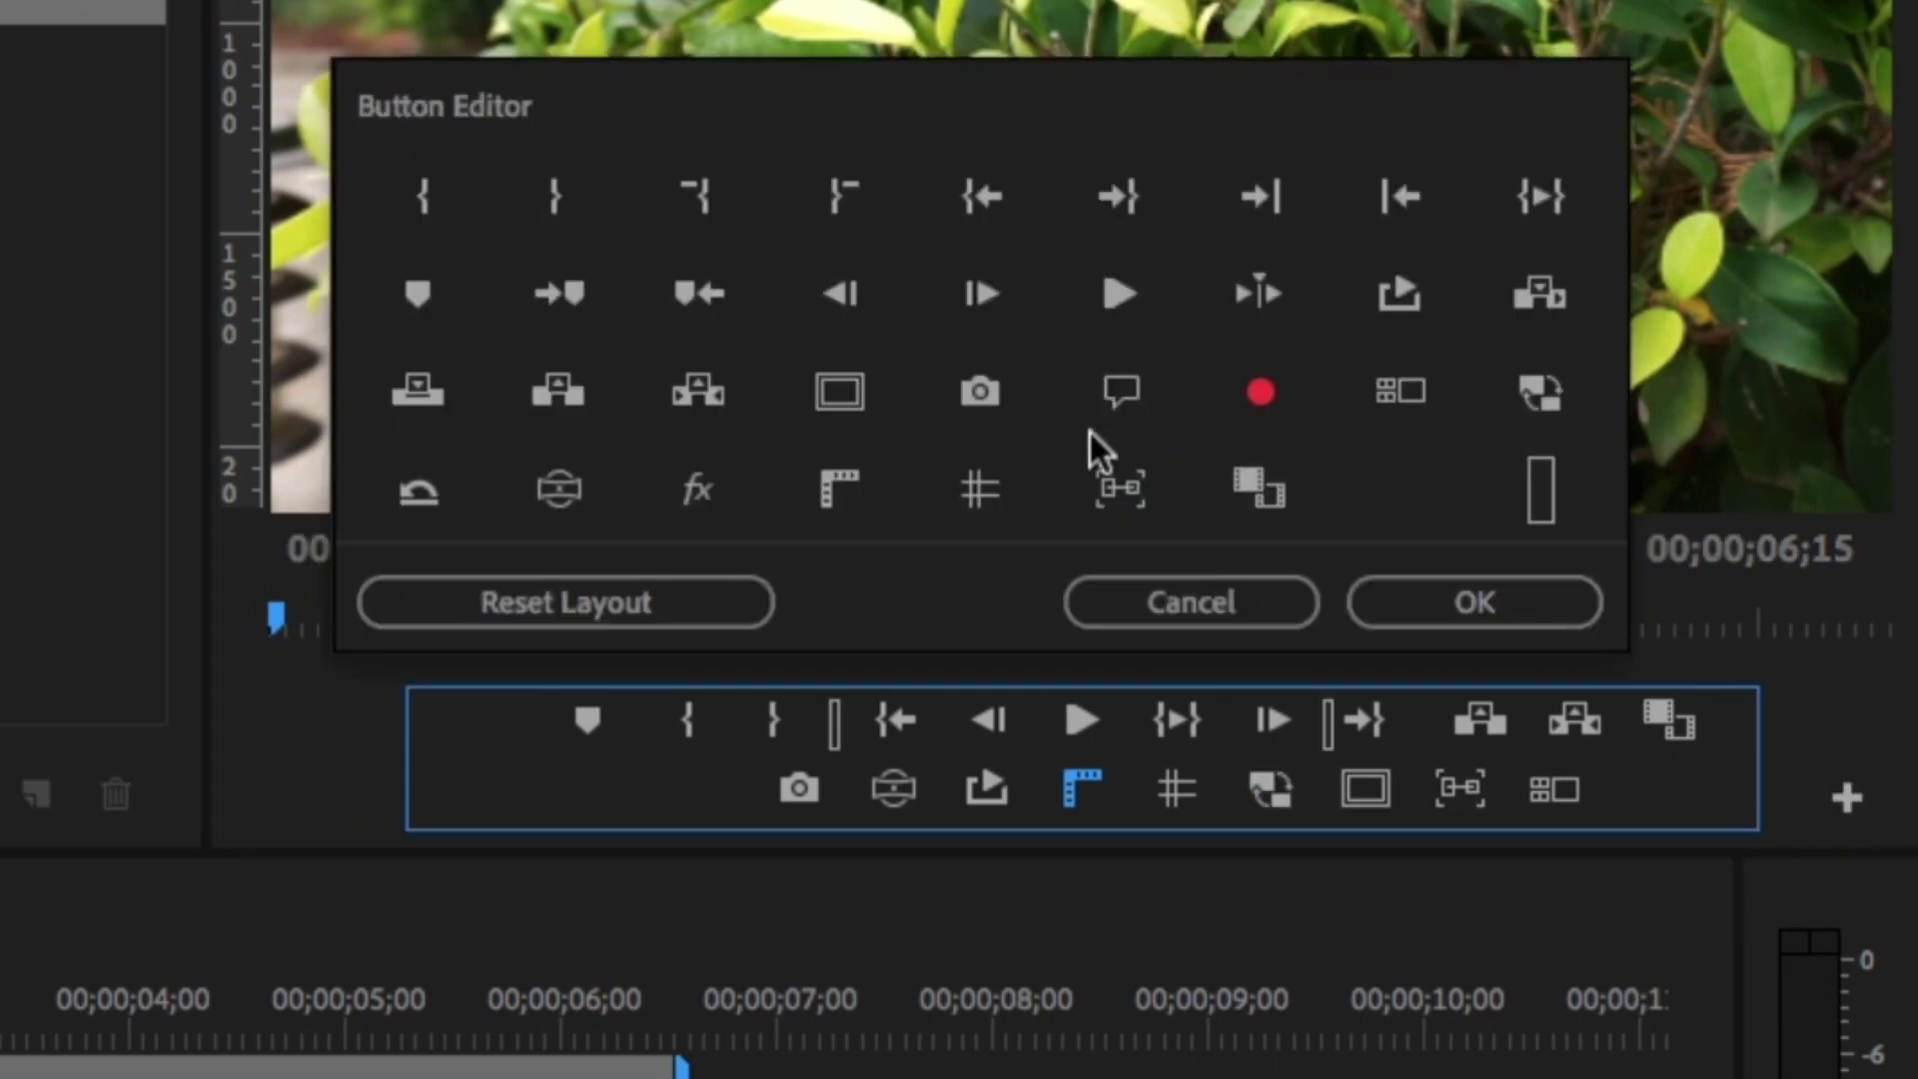
drag(1270, 789, 1507, 480)
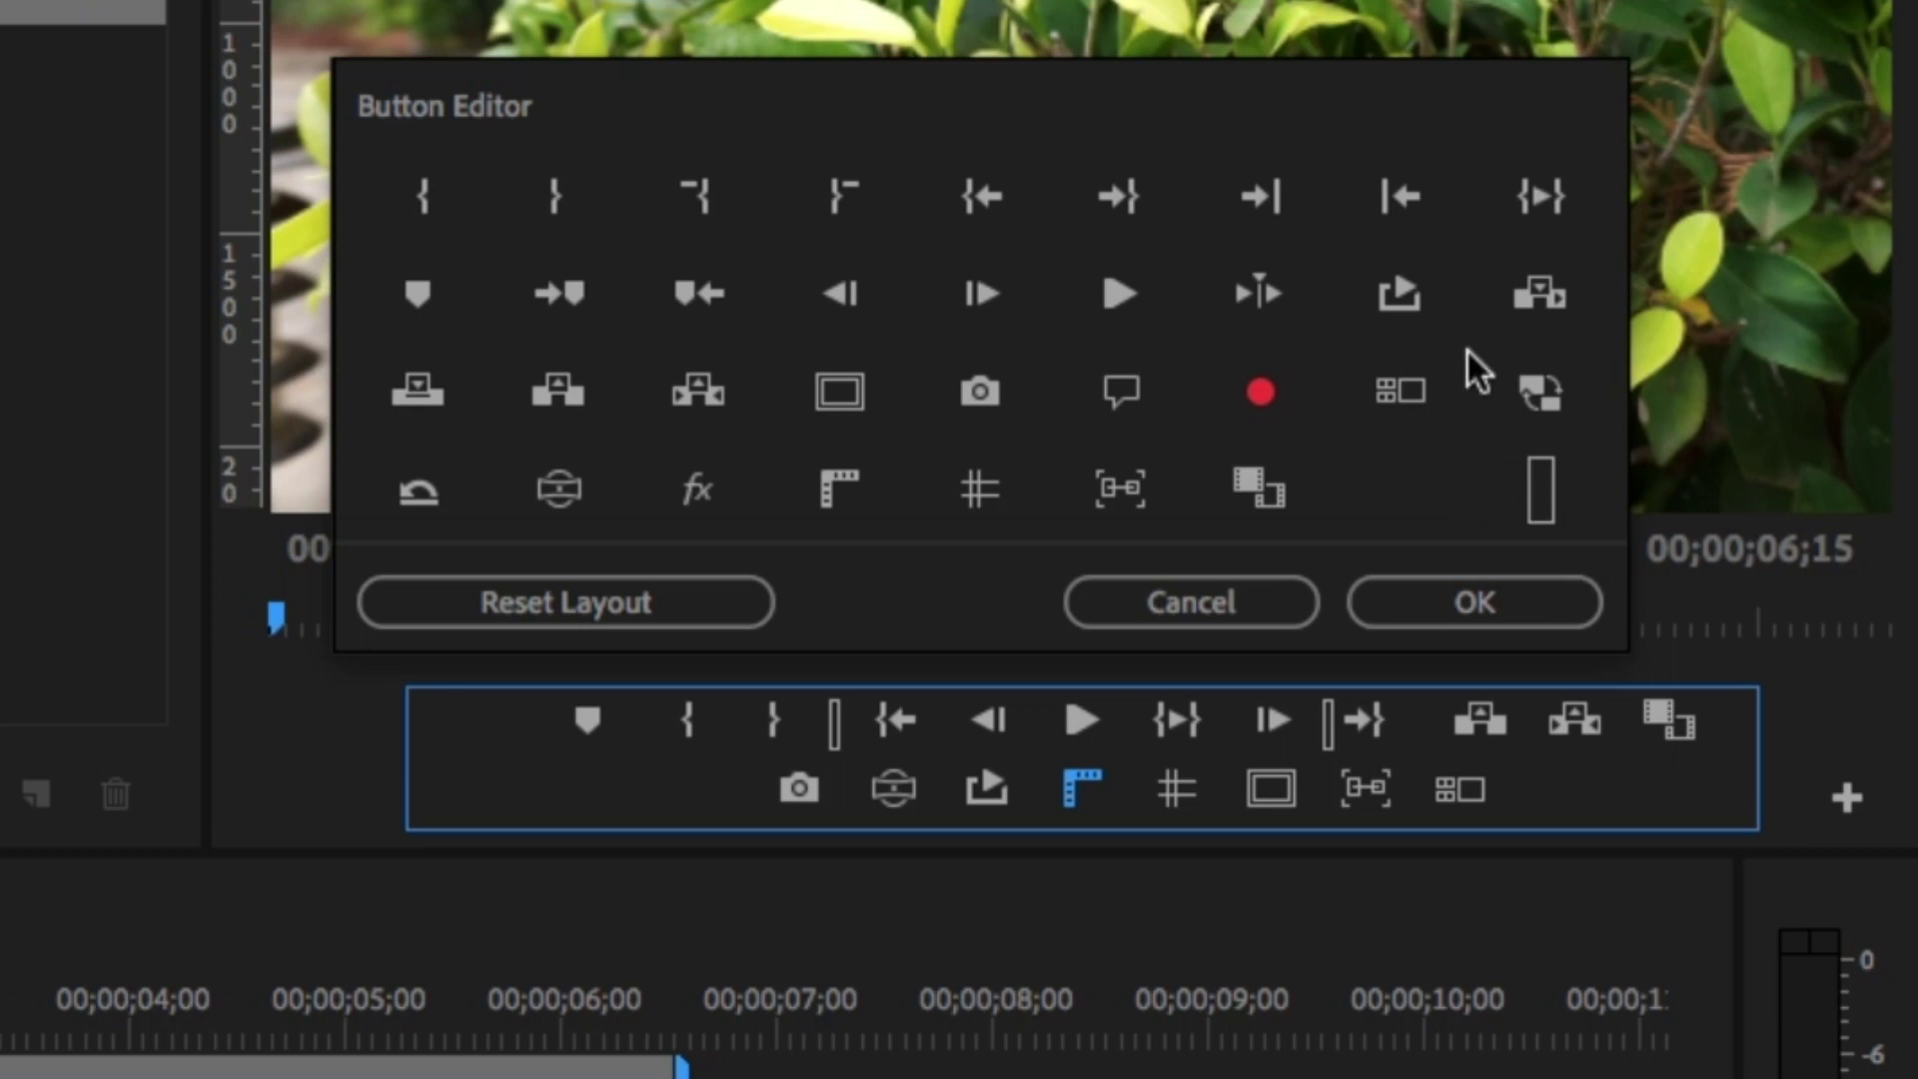
drag(1552, 398, 1244, 787)
click(1450, 604)
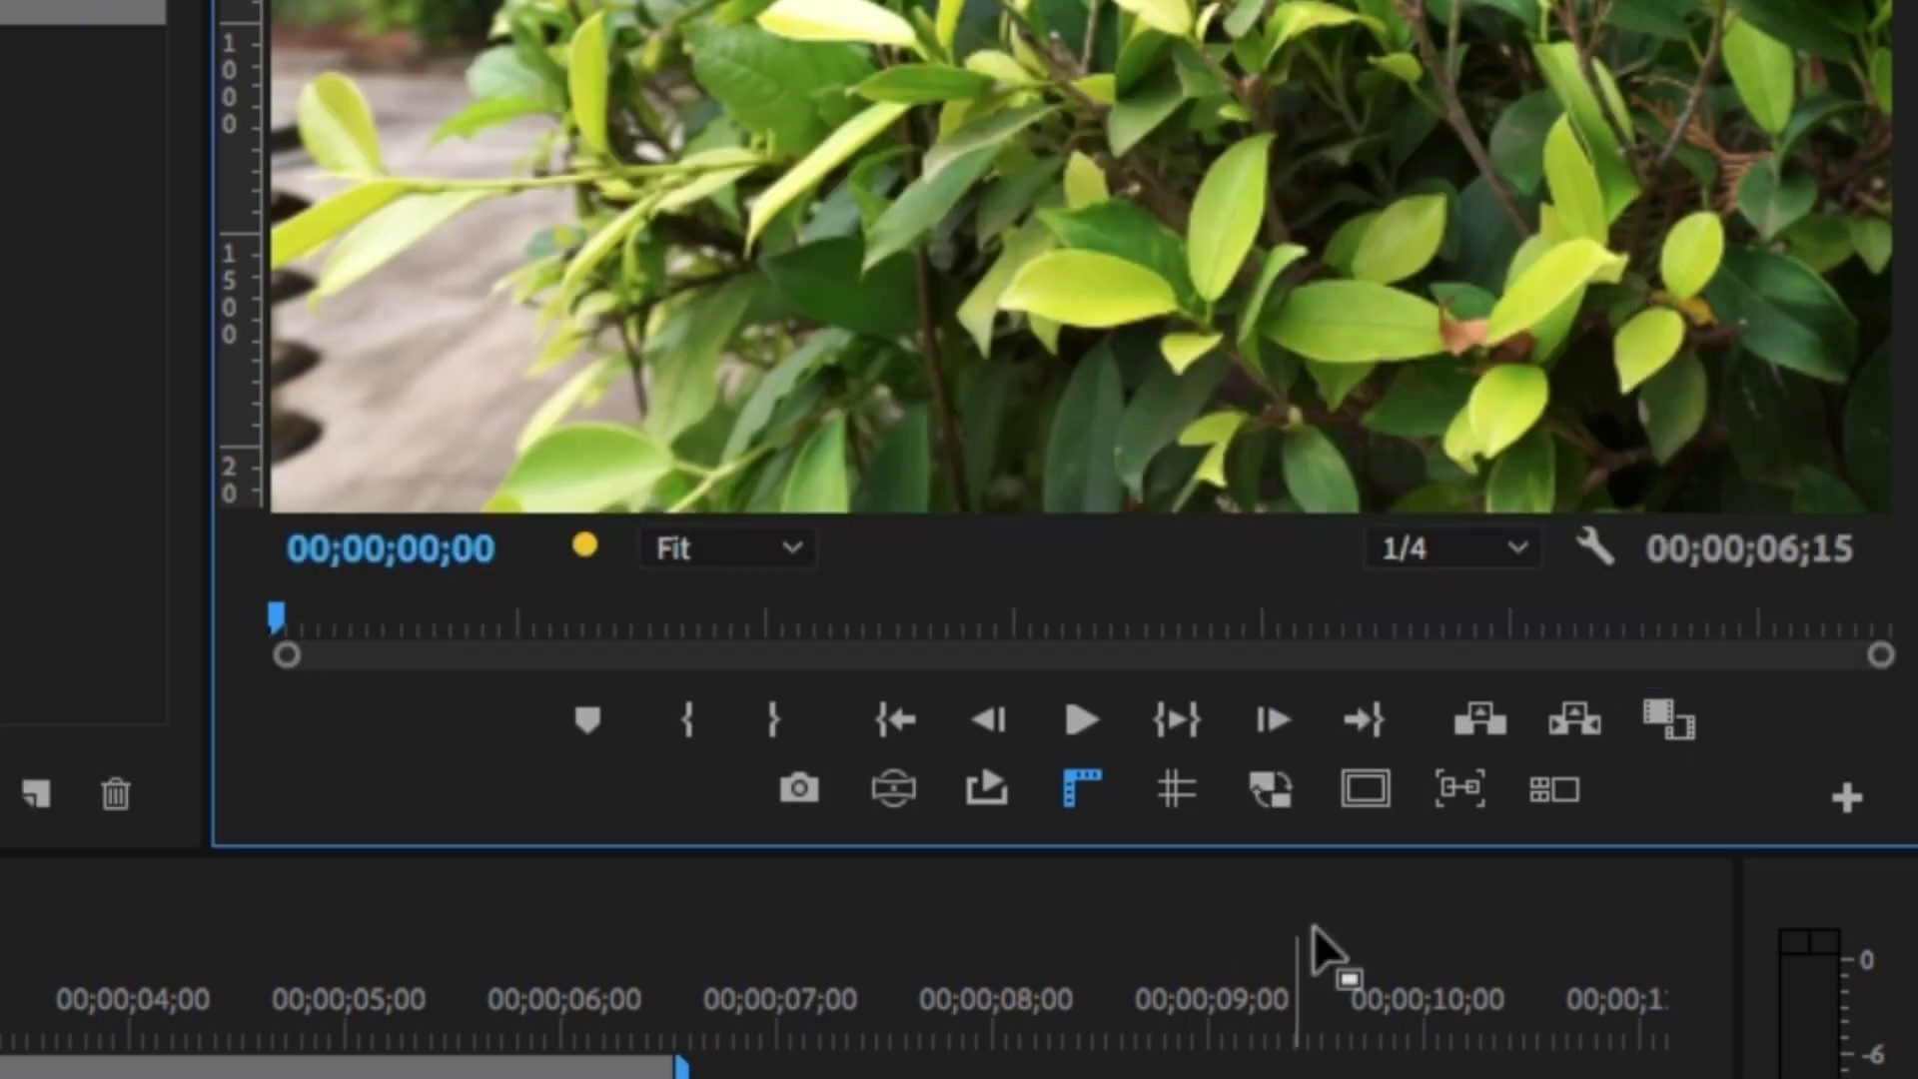
click(1271, 789)
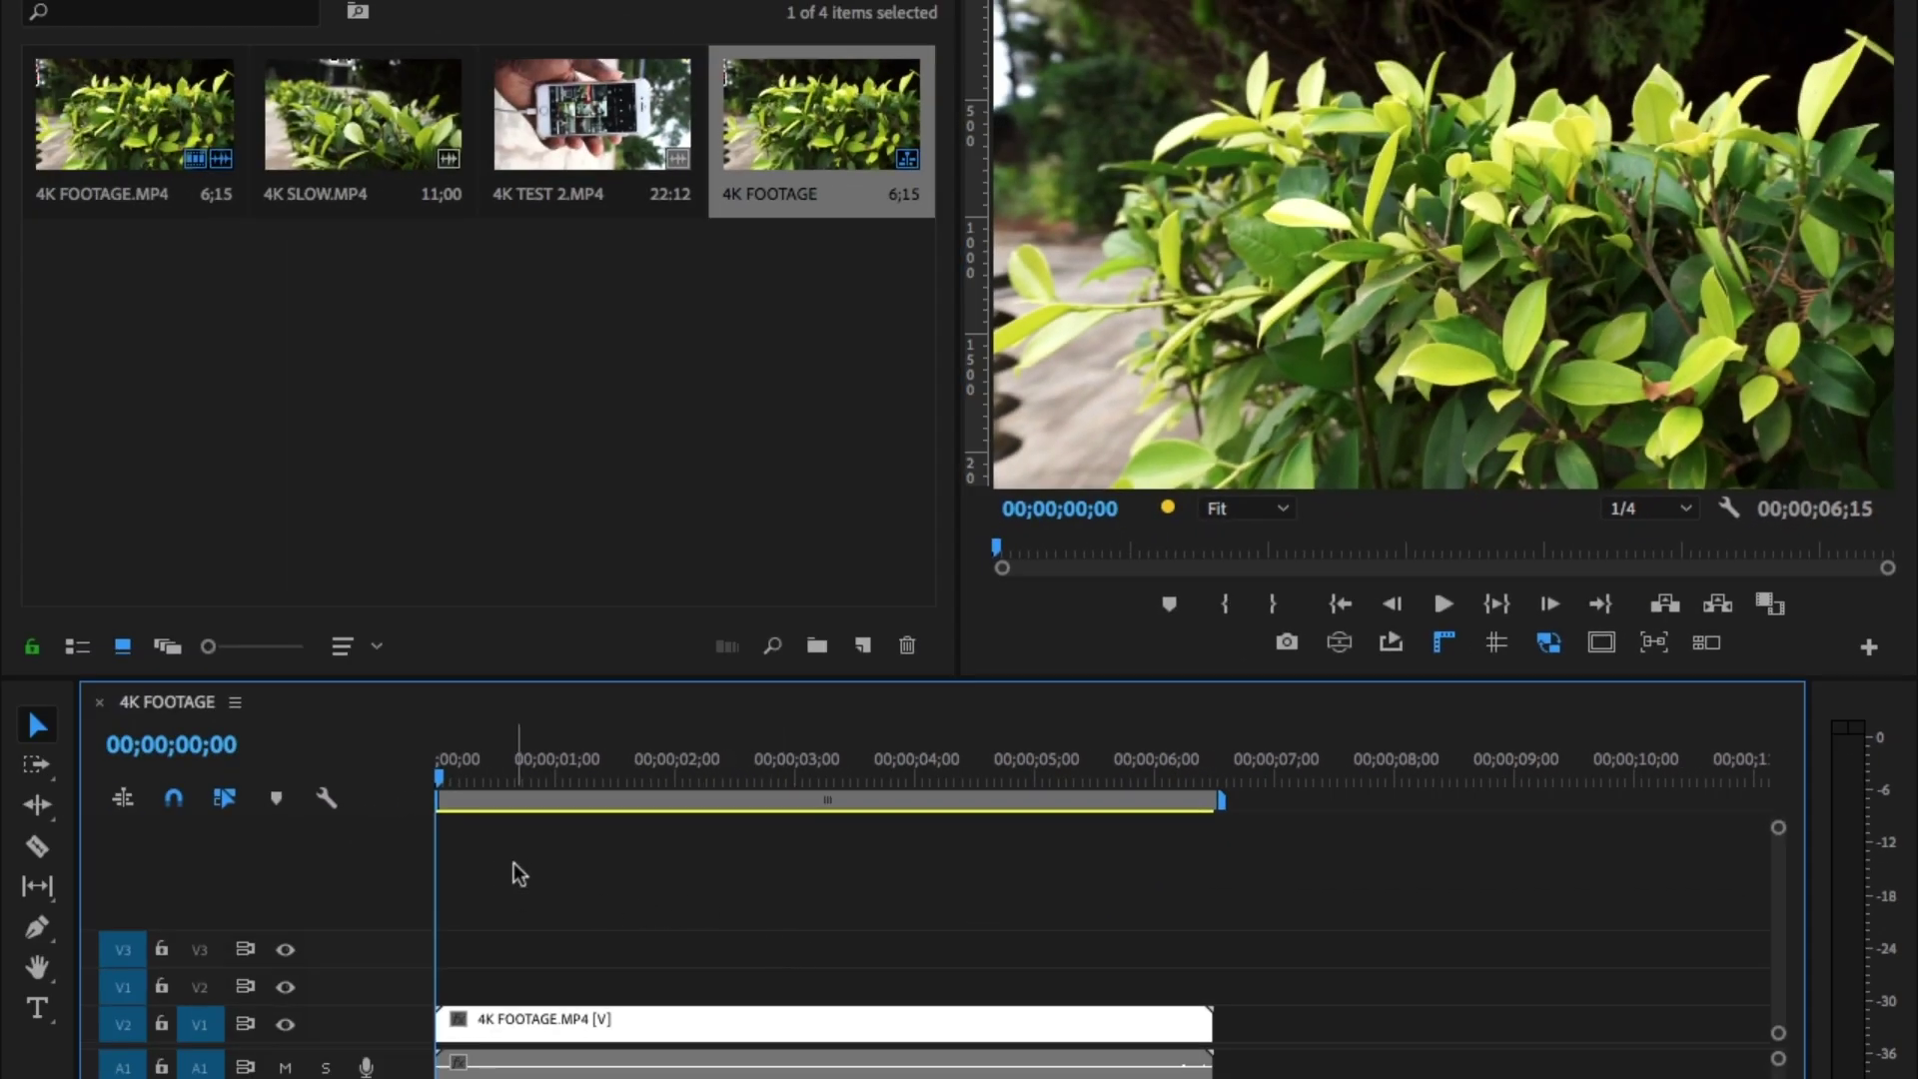
right_click(567, 1020)
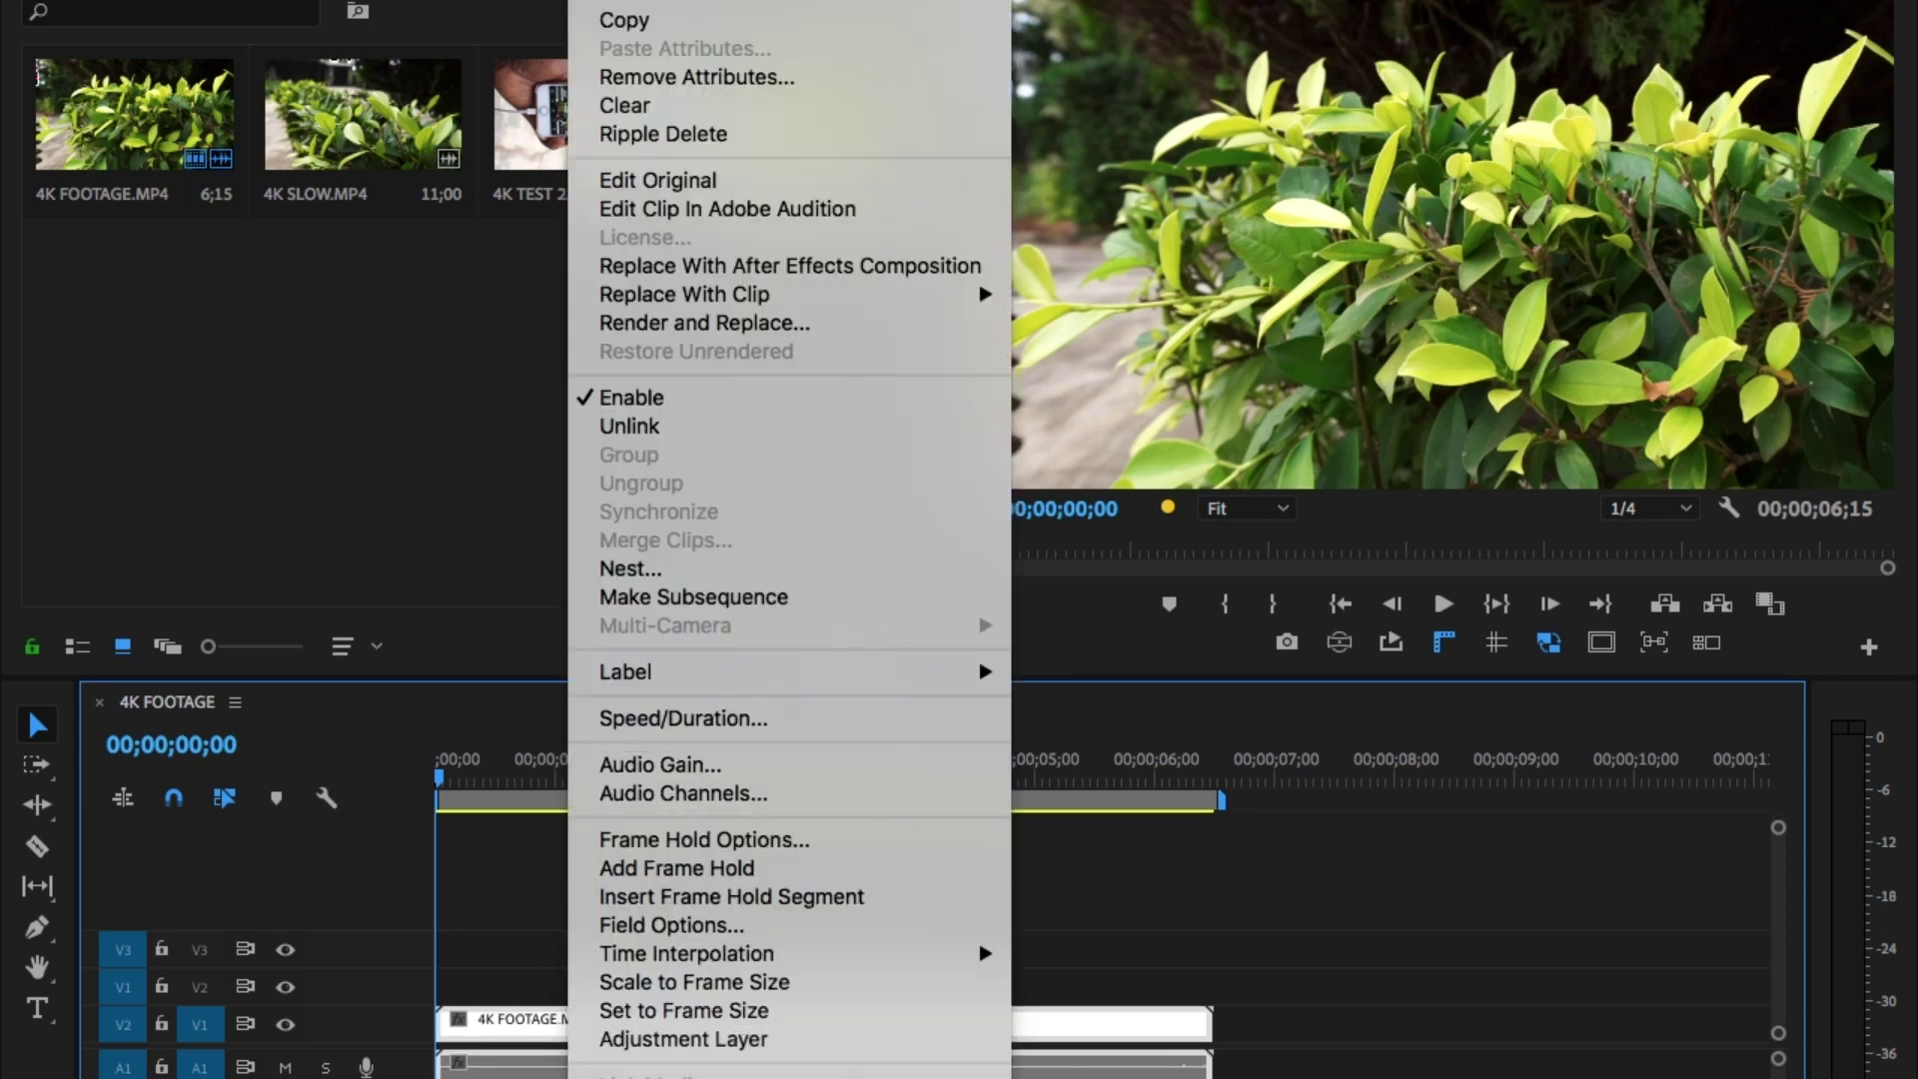
click(677, 595)
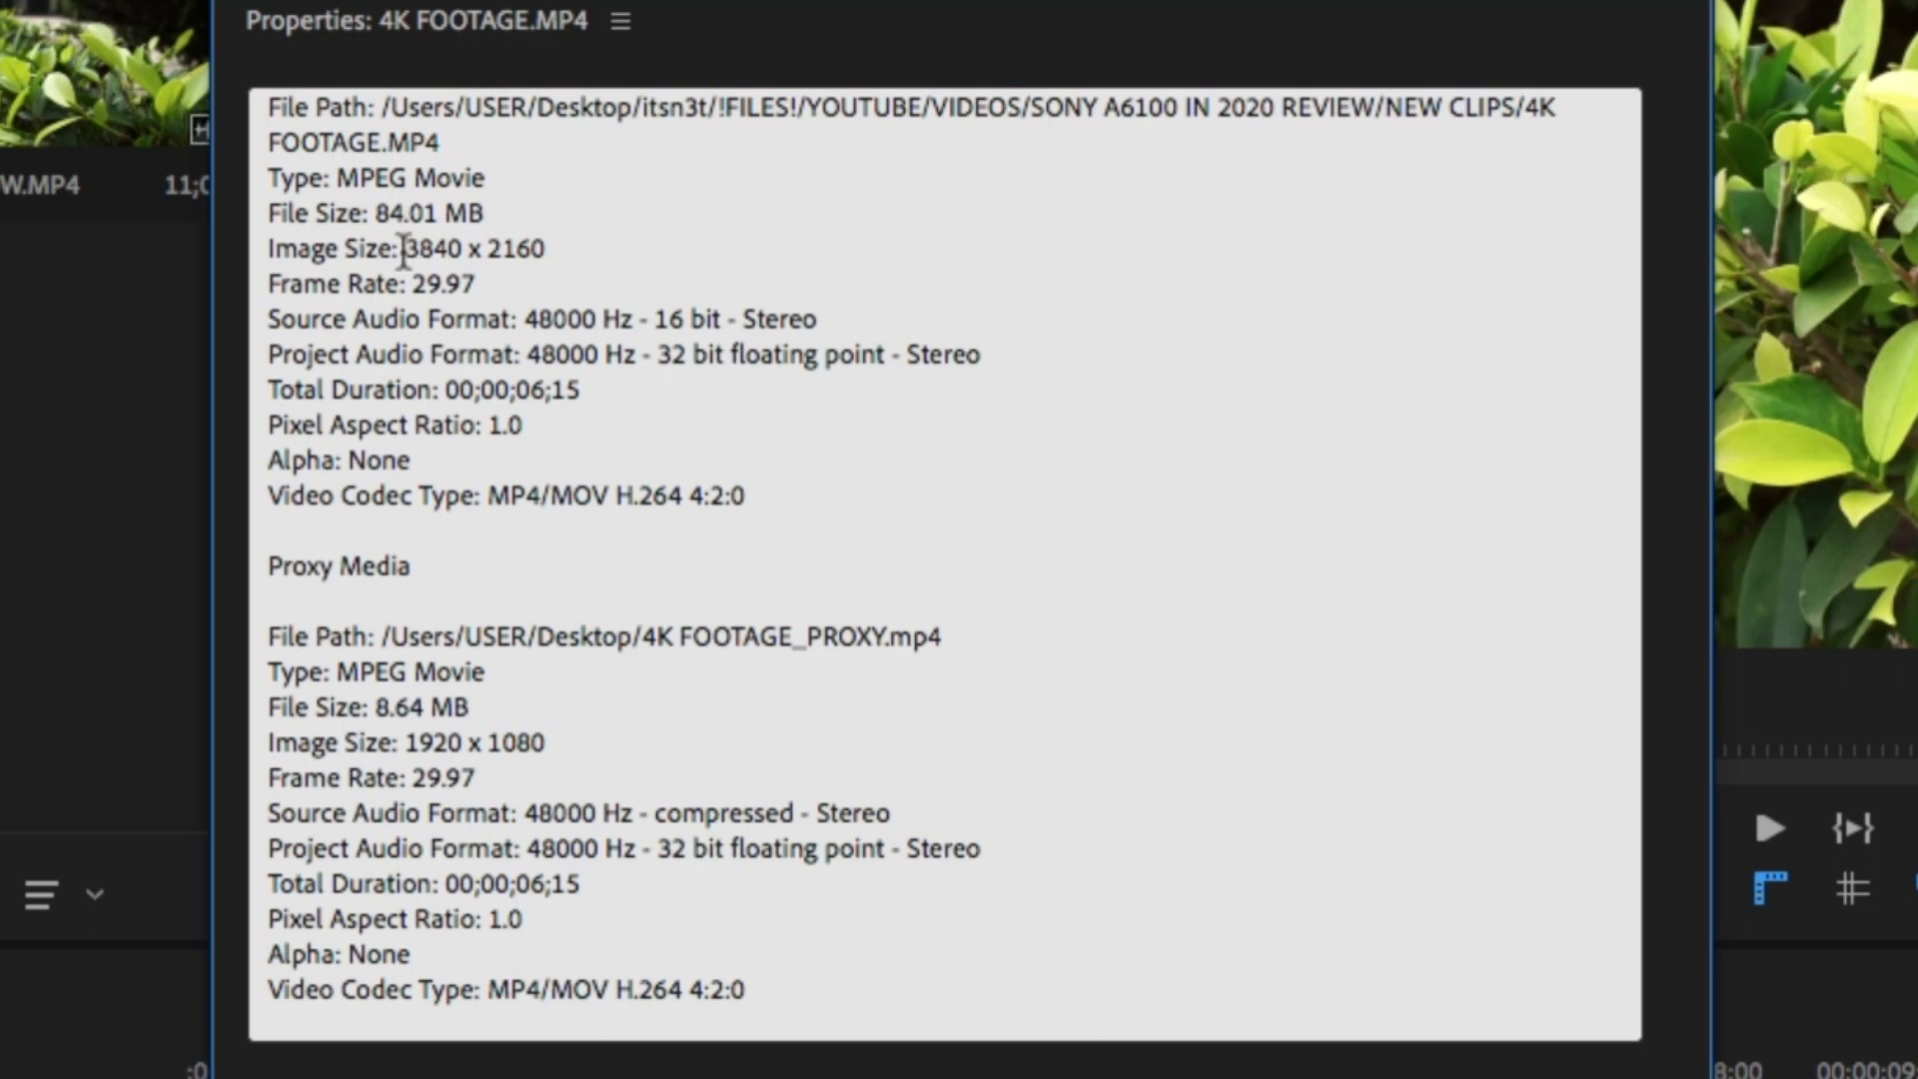
drag(403, 251, 669, 252)
click(378, 609)
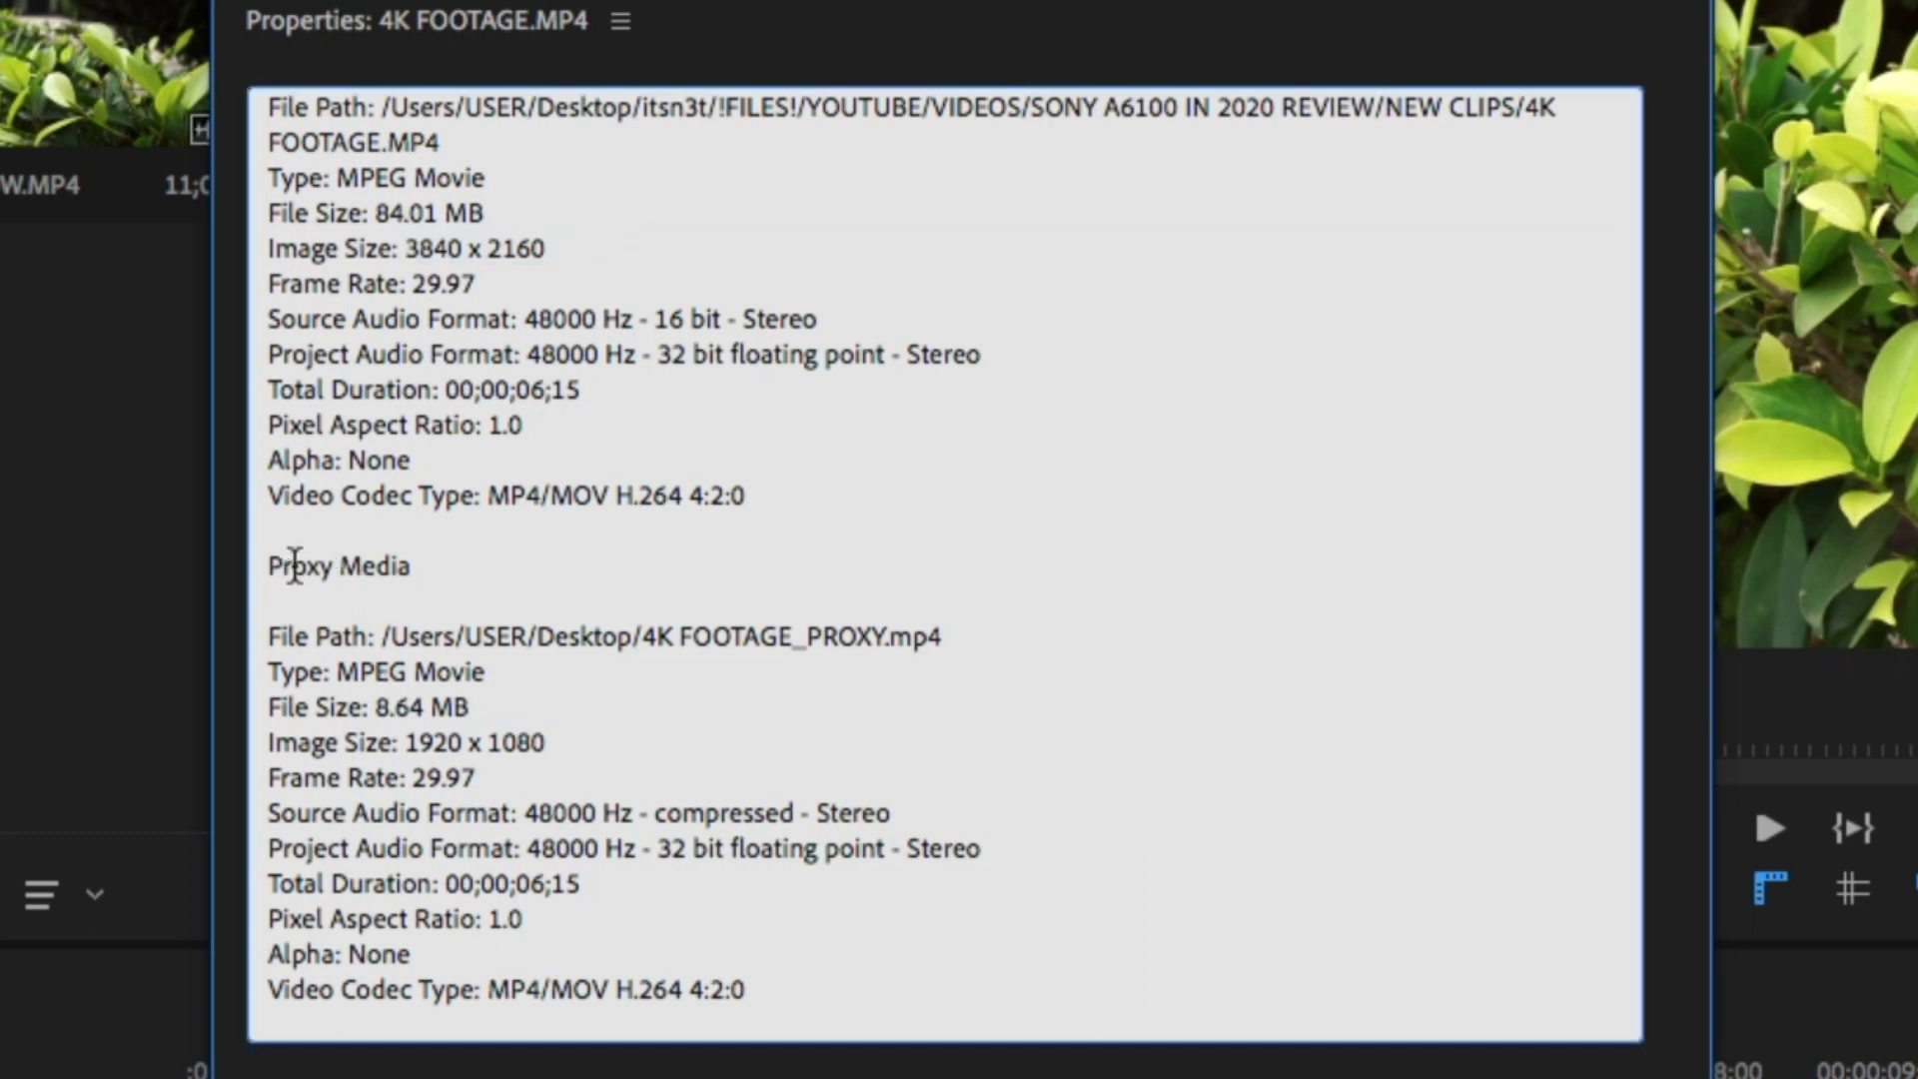
drag(320, 566, 300, 601)
drag(410, 744, 566, 736)
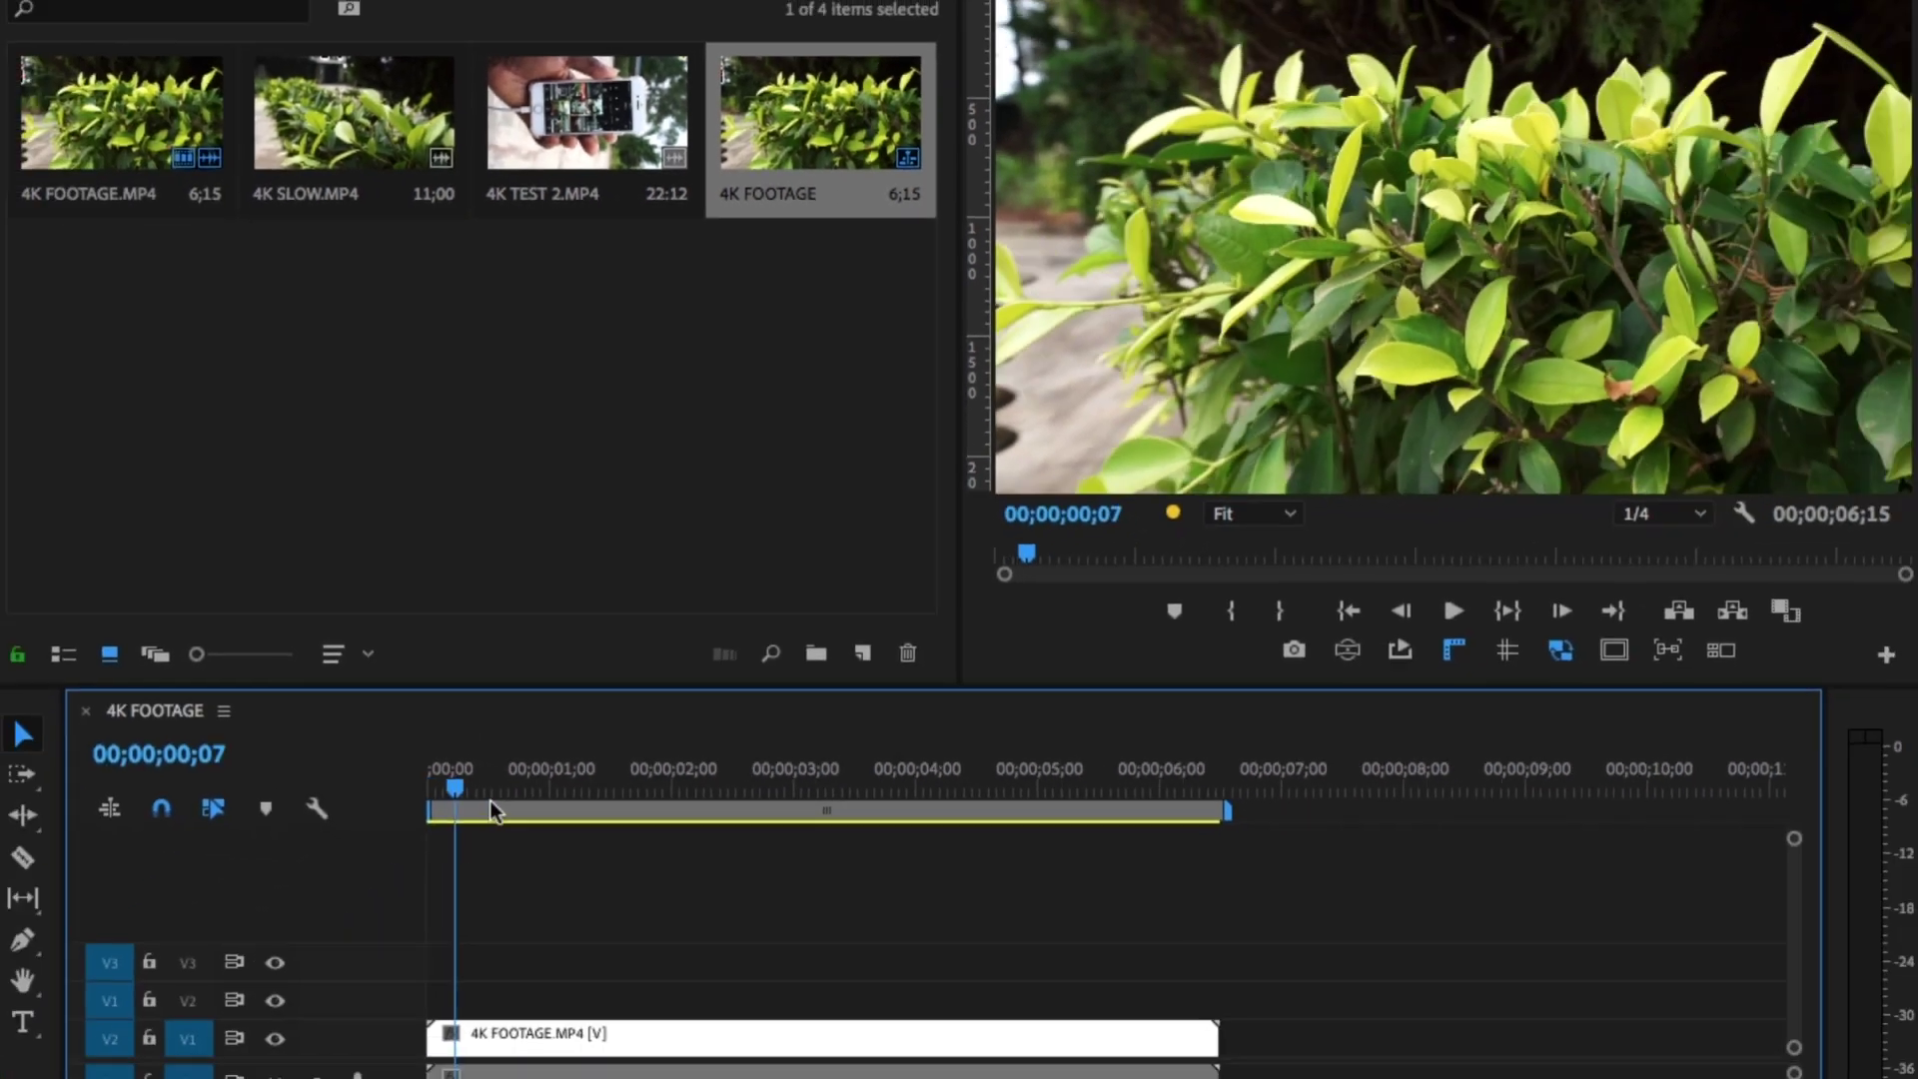
drag(490, 800, 415, 789)
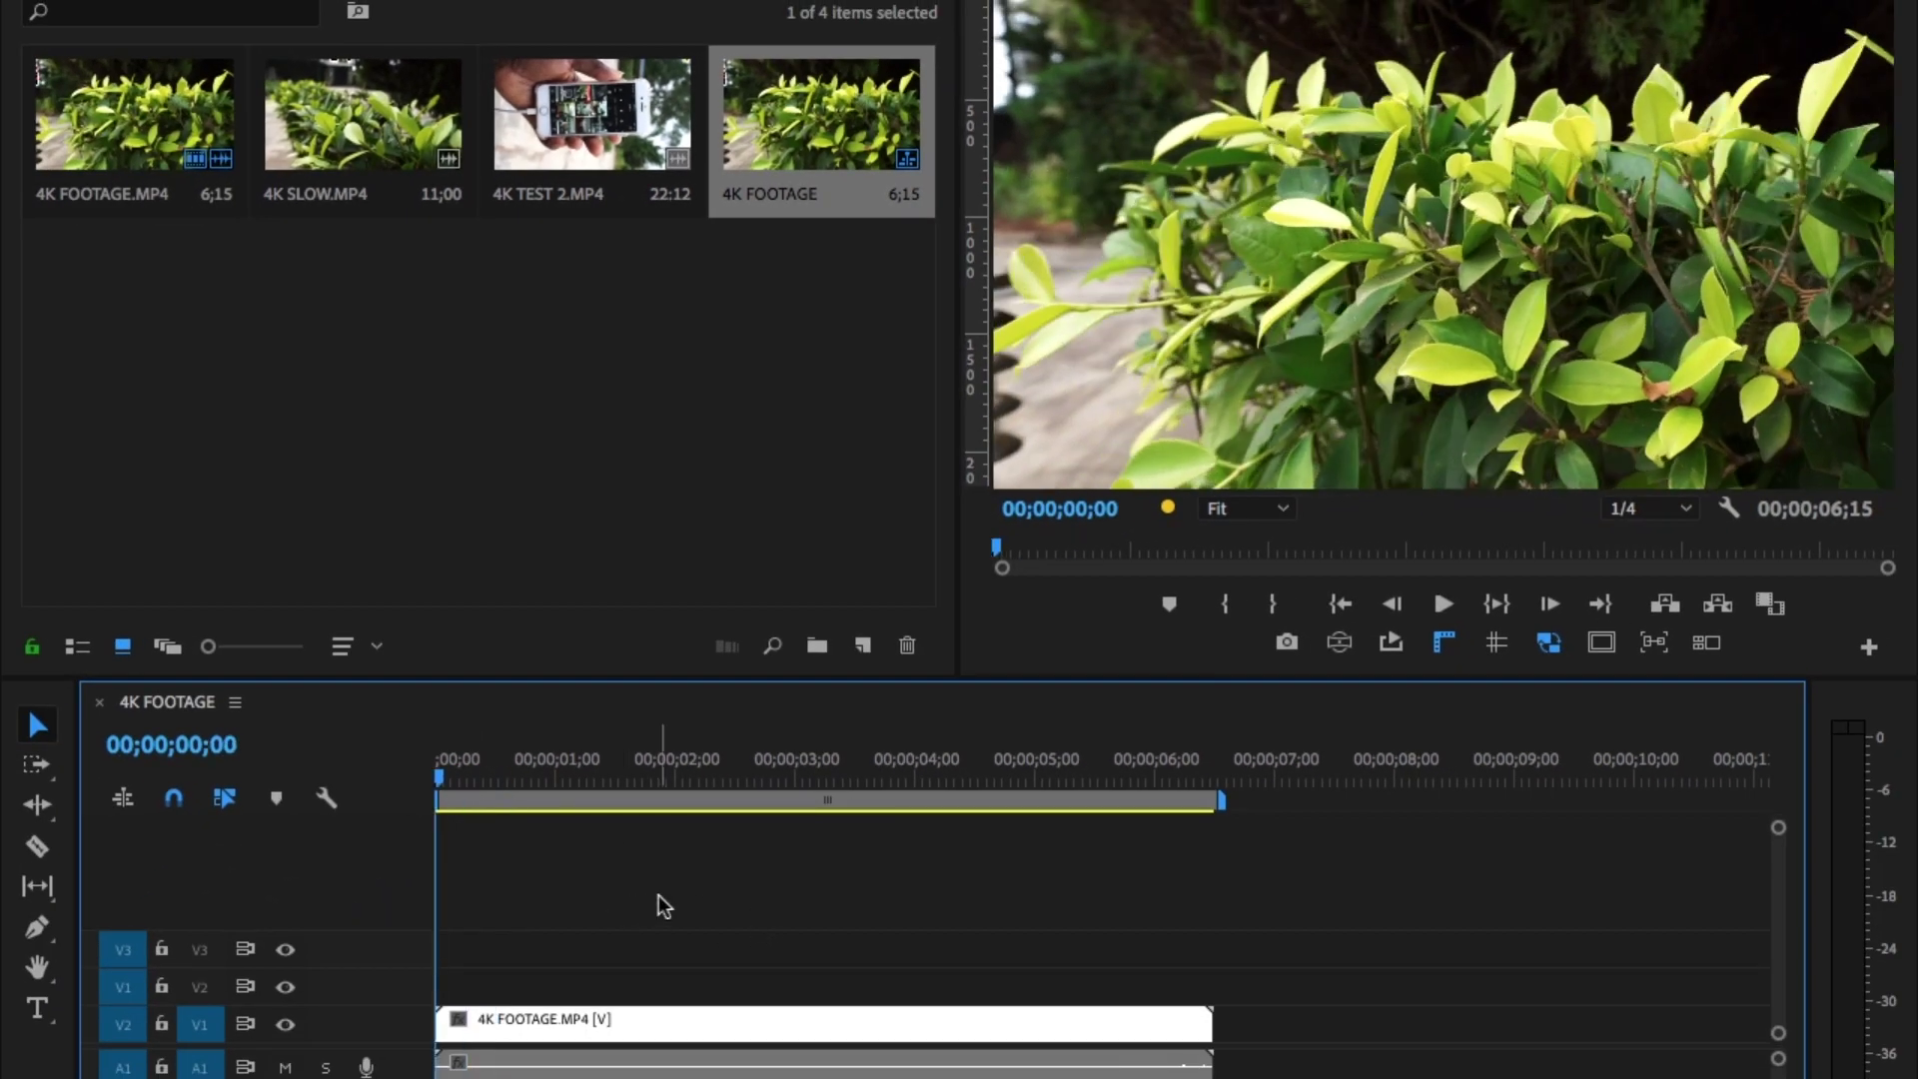
key(super+m)
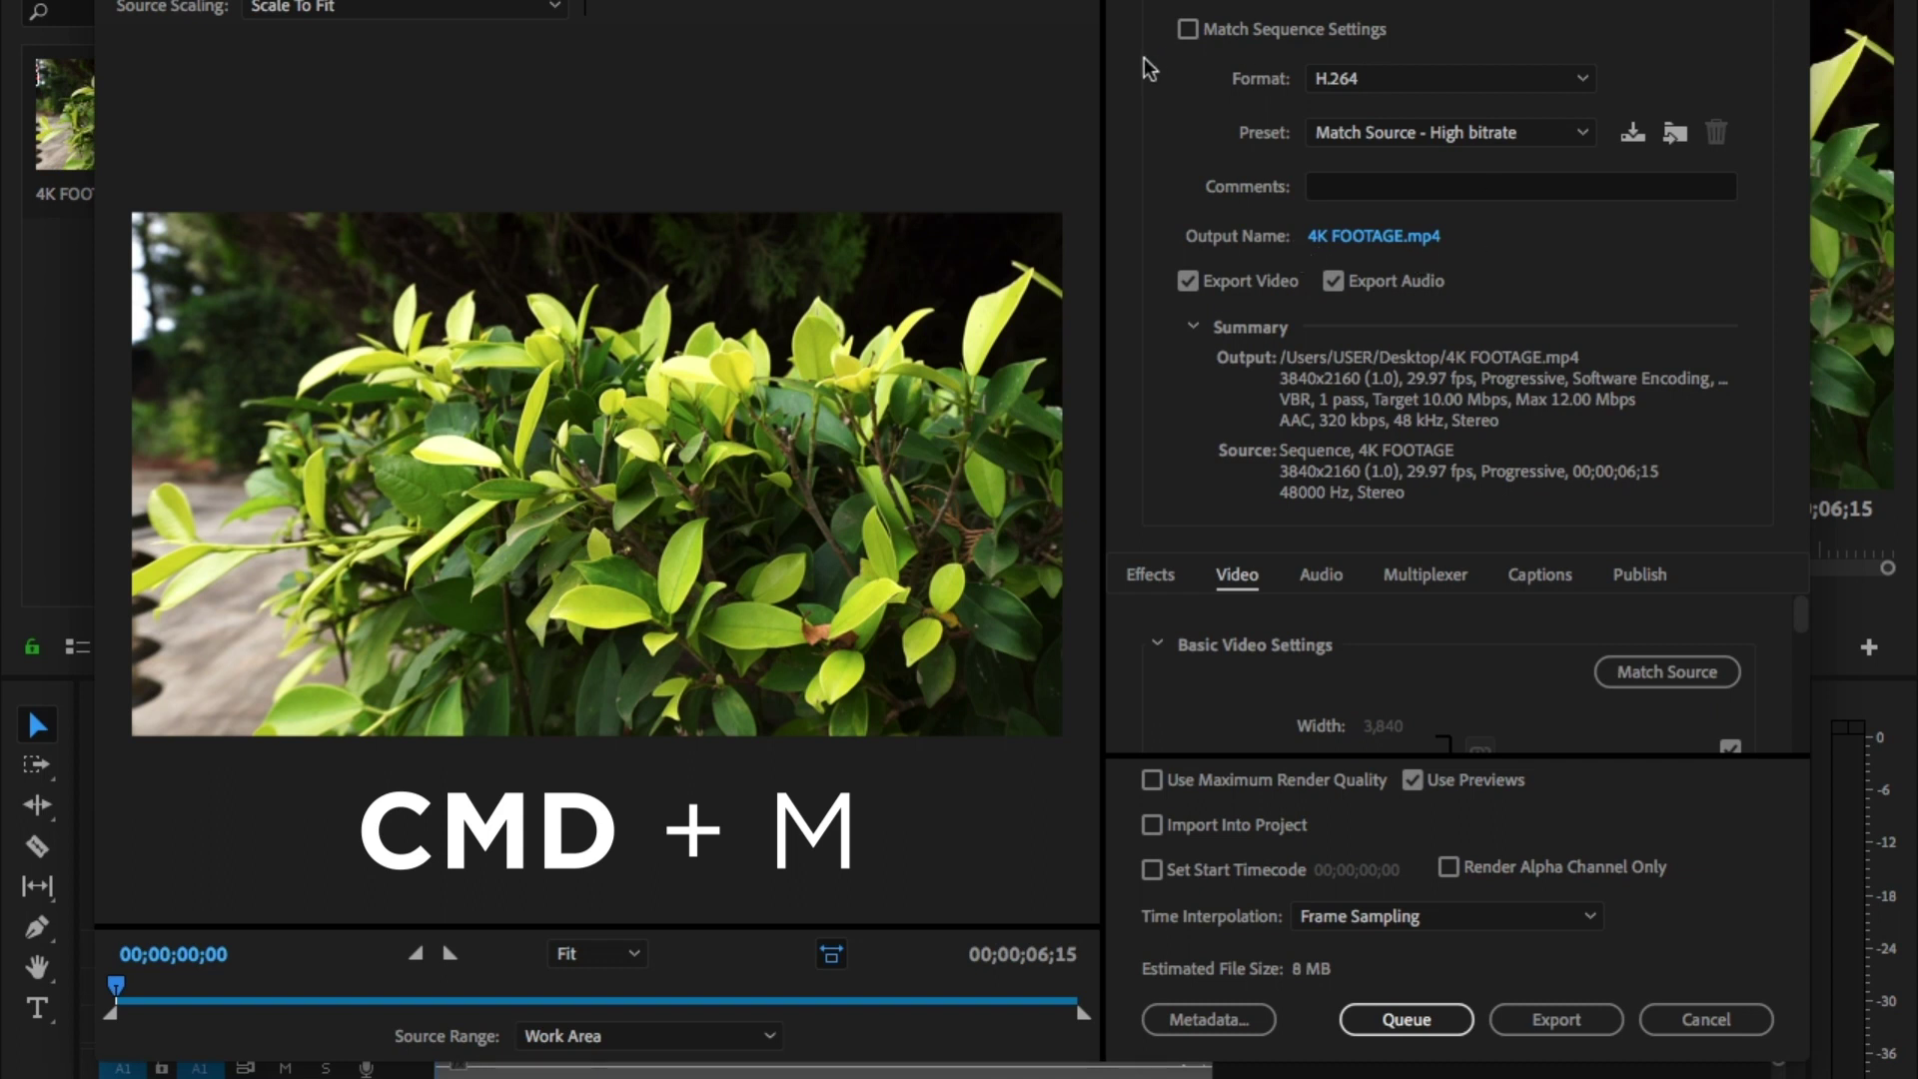
scroll(1435, 691, down, 2)
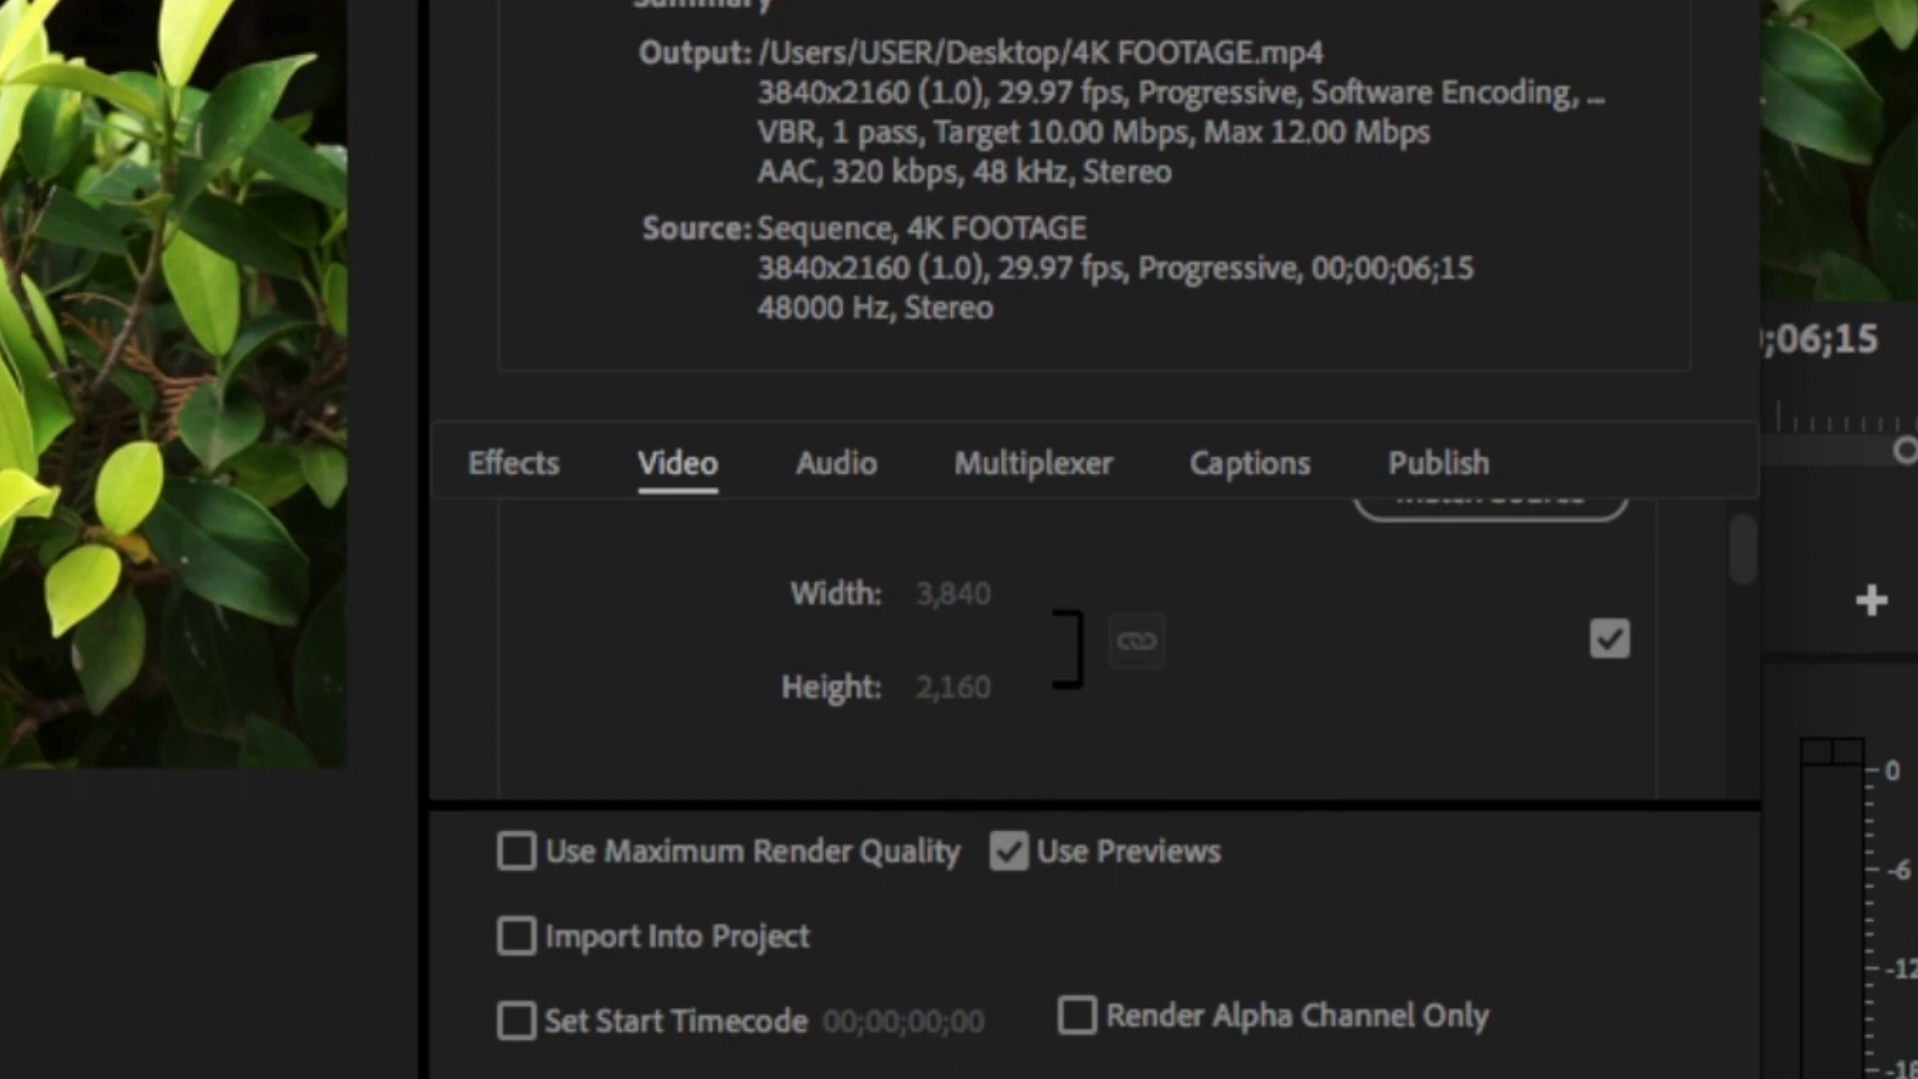
click(783, 30)
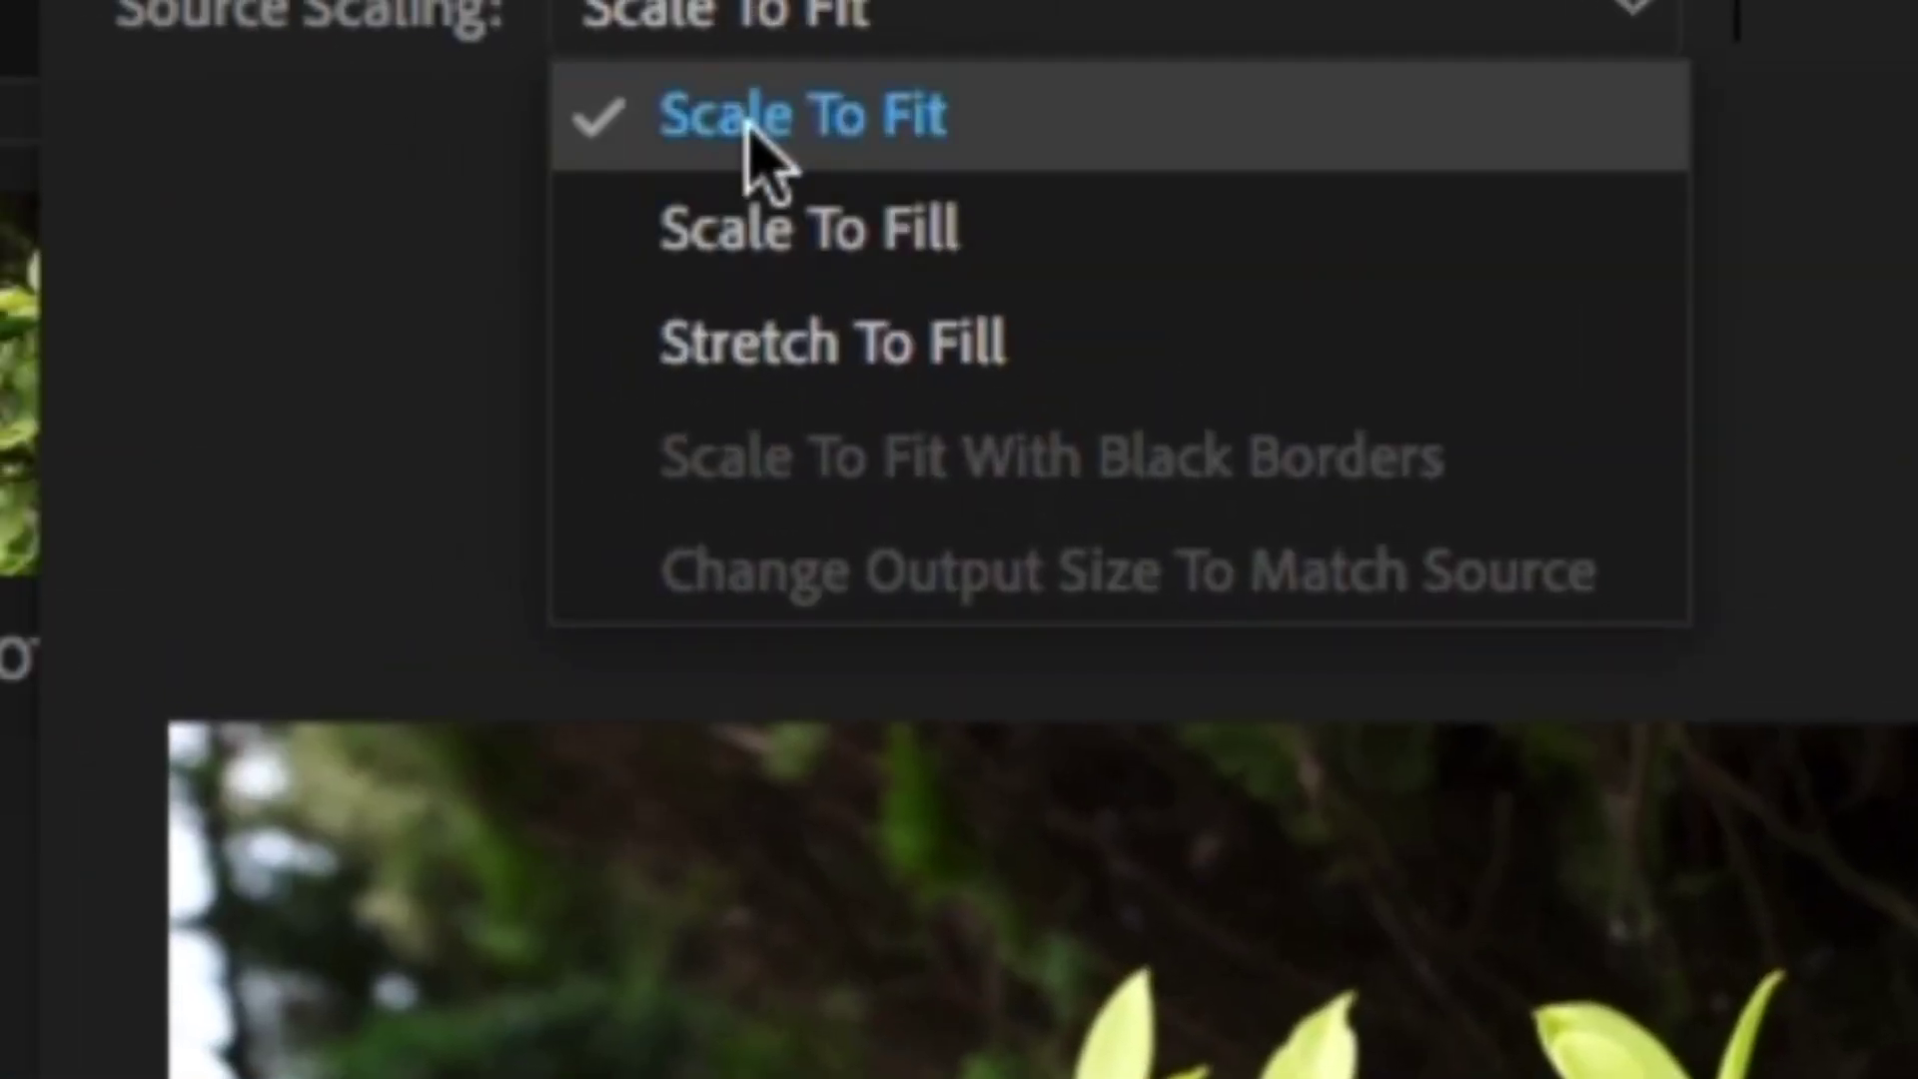
click(944, 238)
click(984, 19)
click(1009, 340)
click(999, 20)
click(1019, 114)
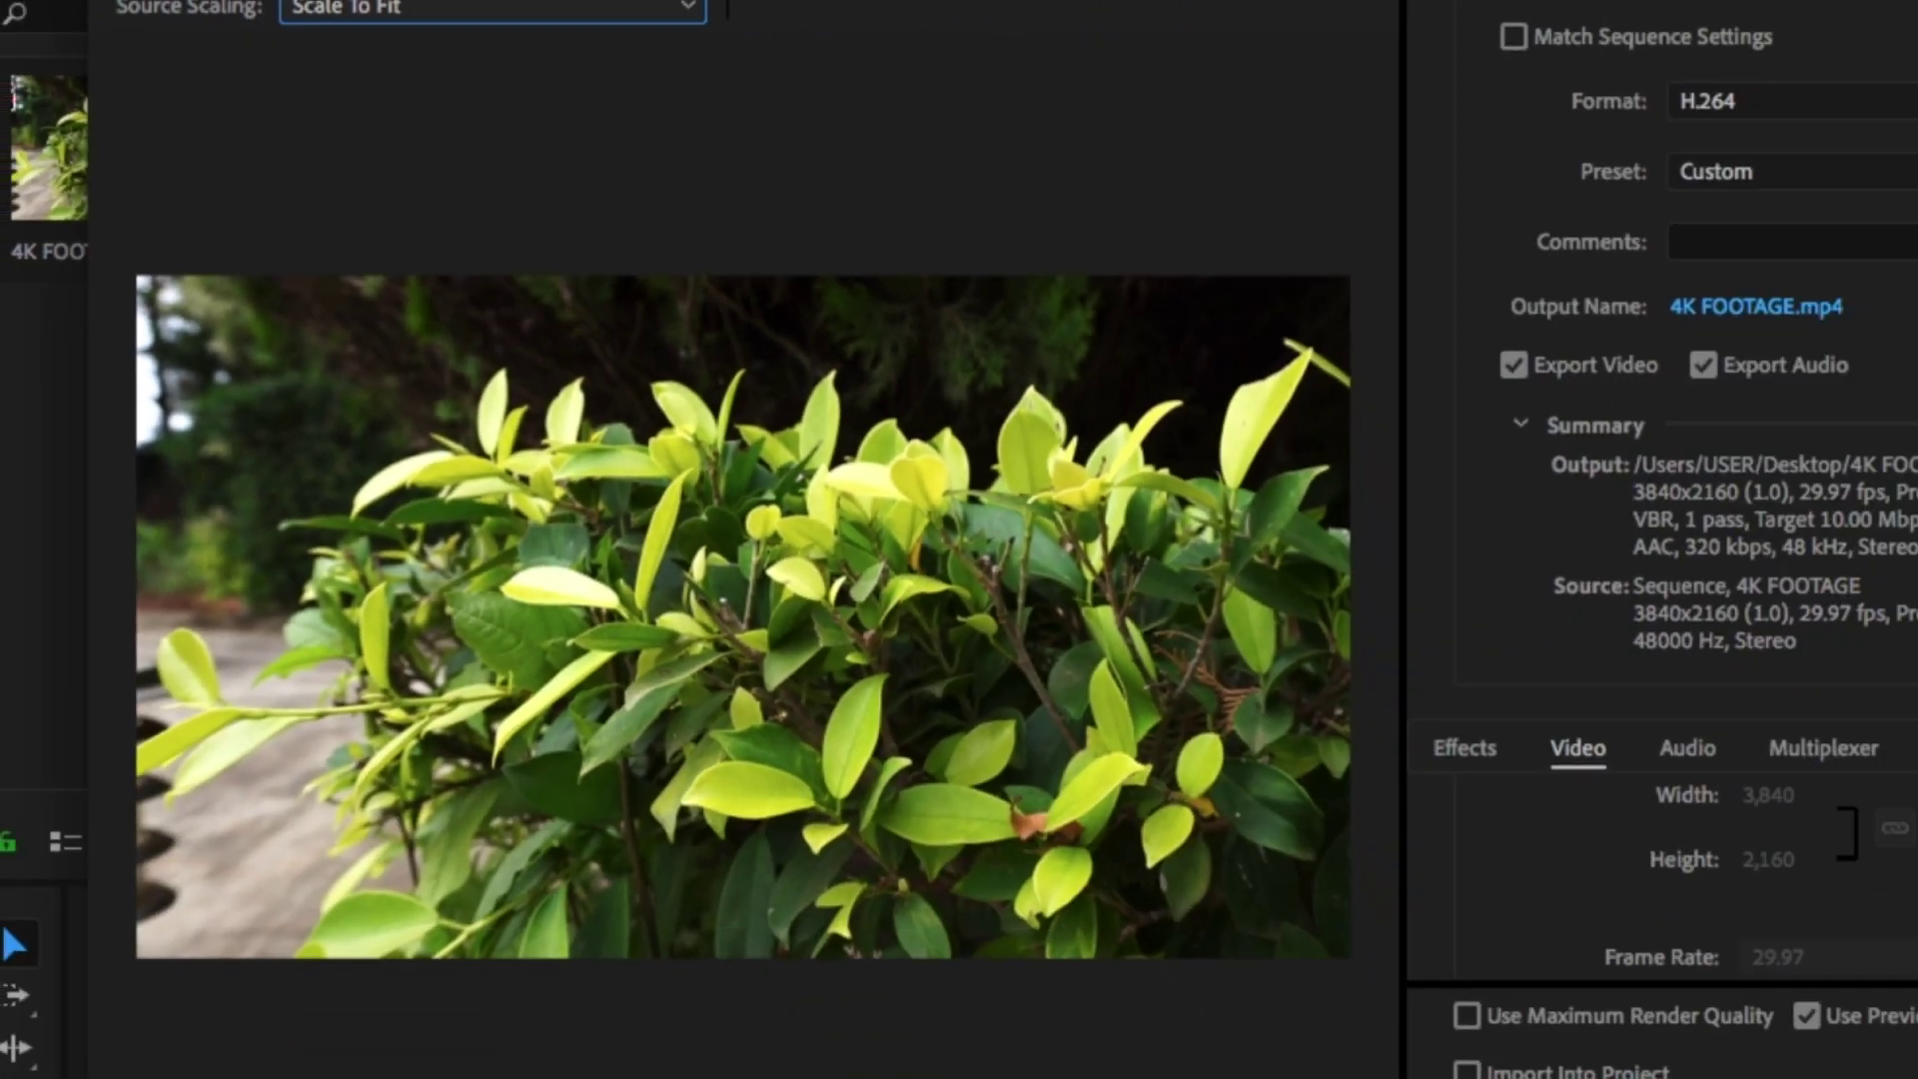
scroll(1554, 663, down, 10)
scroll(1554, 662, up, 4)
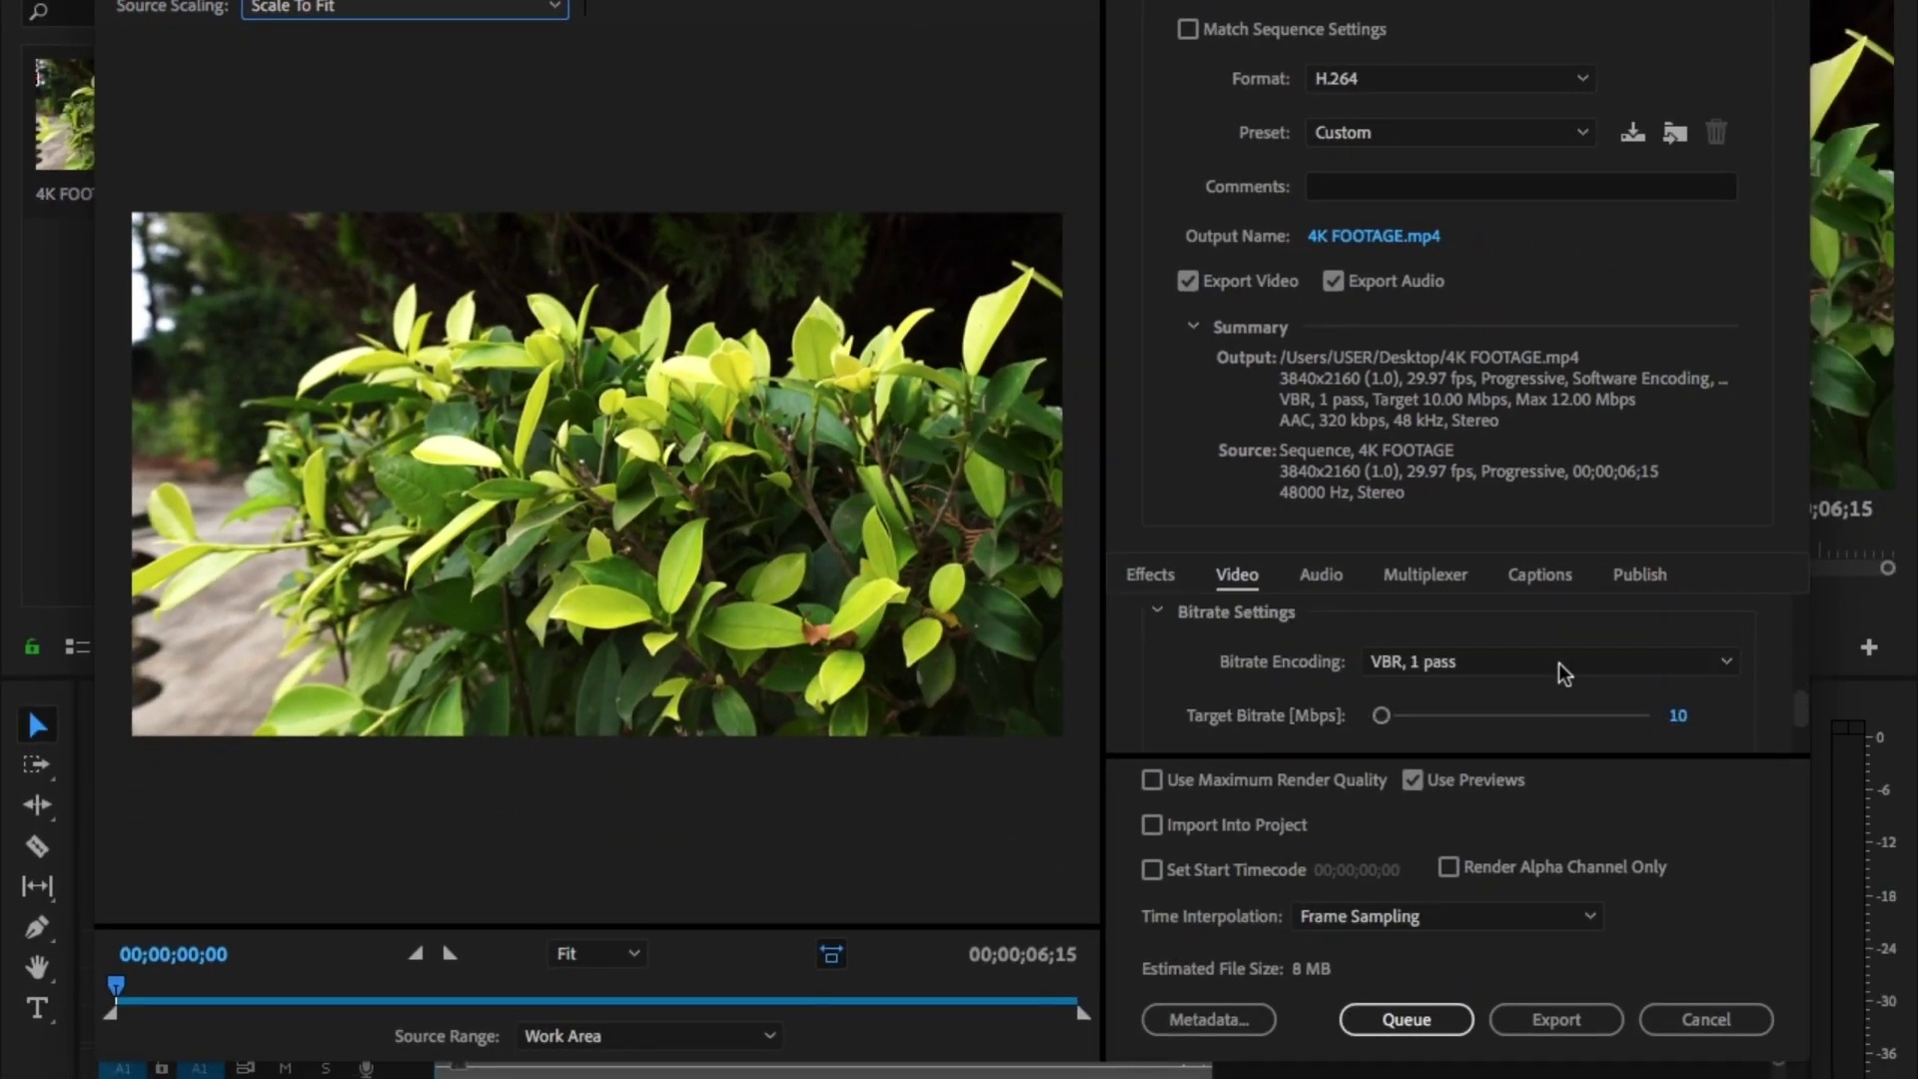
scroll(1708, 687, down, 2)
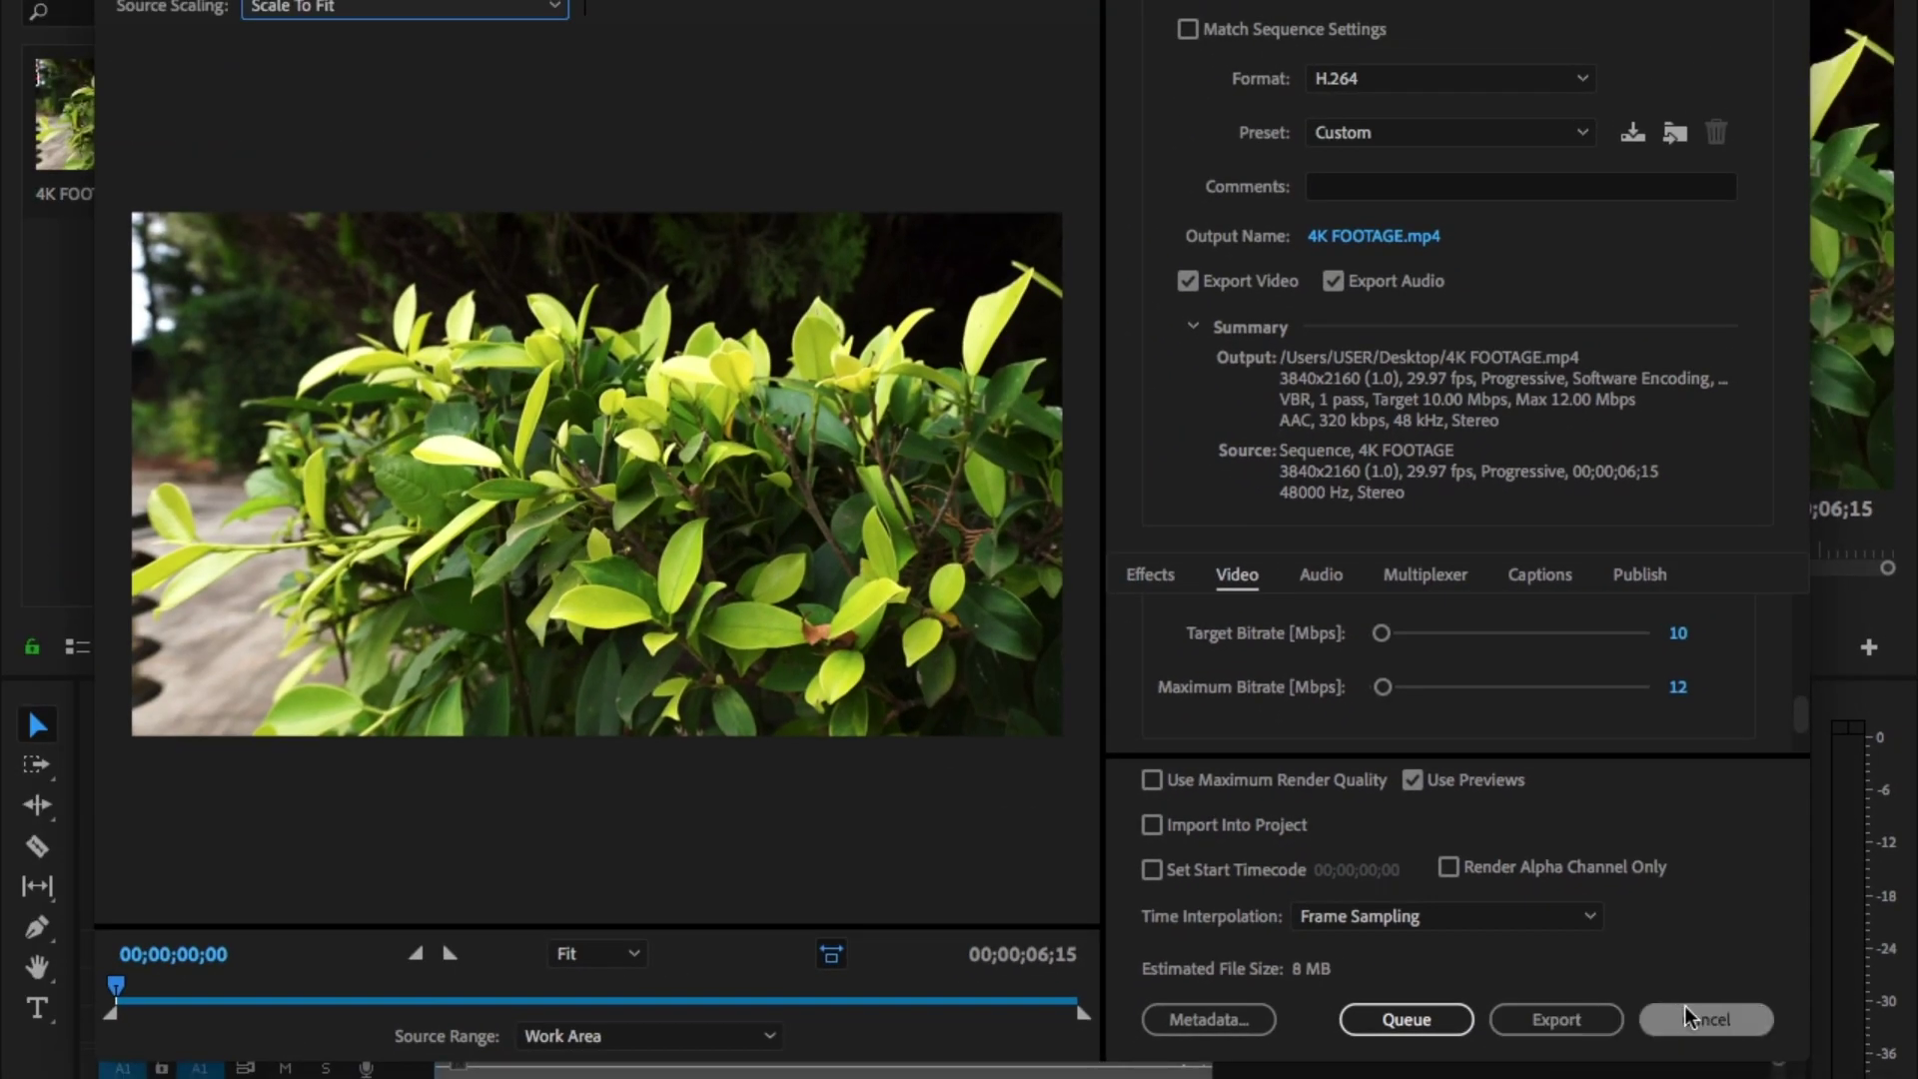
click(1685, 1005)
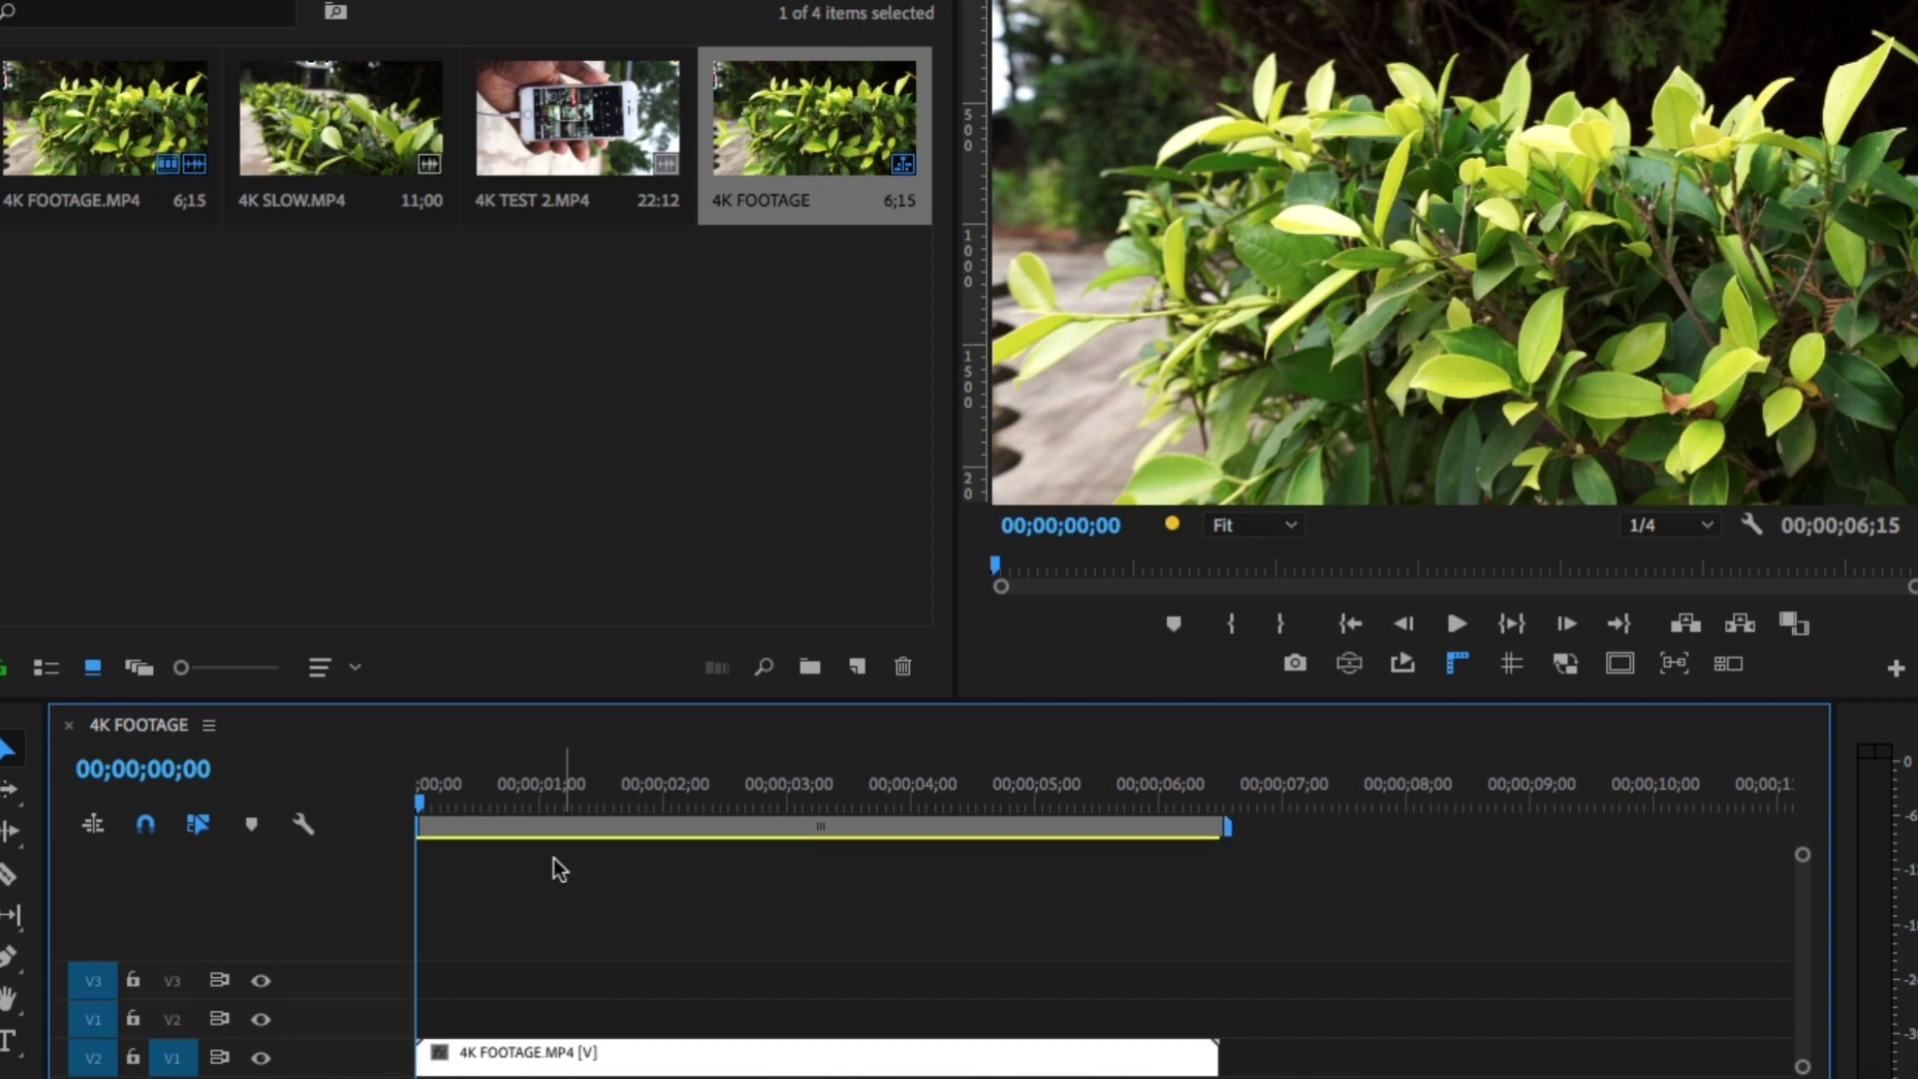
drag(421, 802, 383, 845)
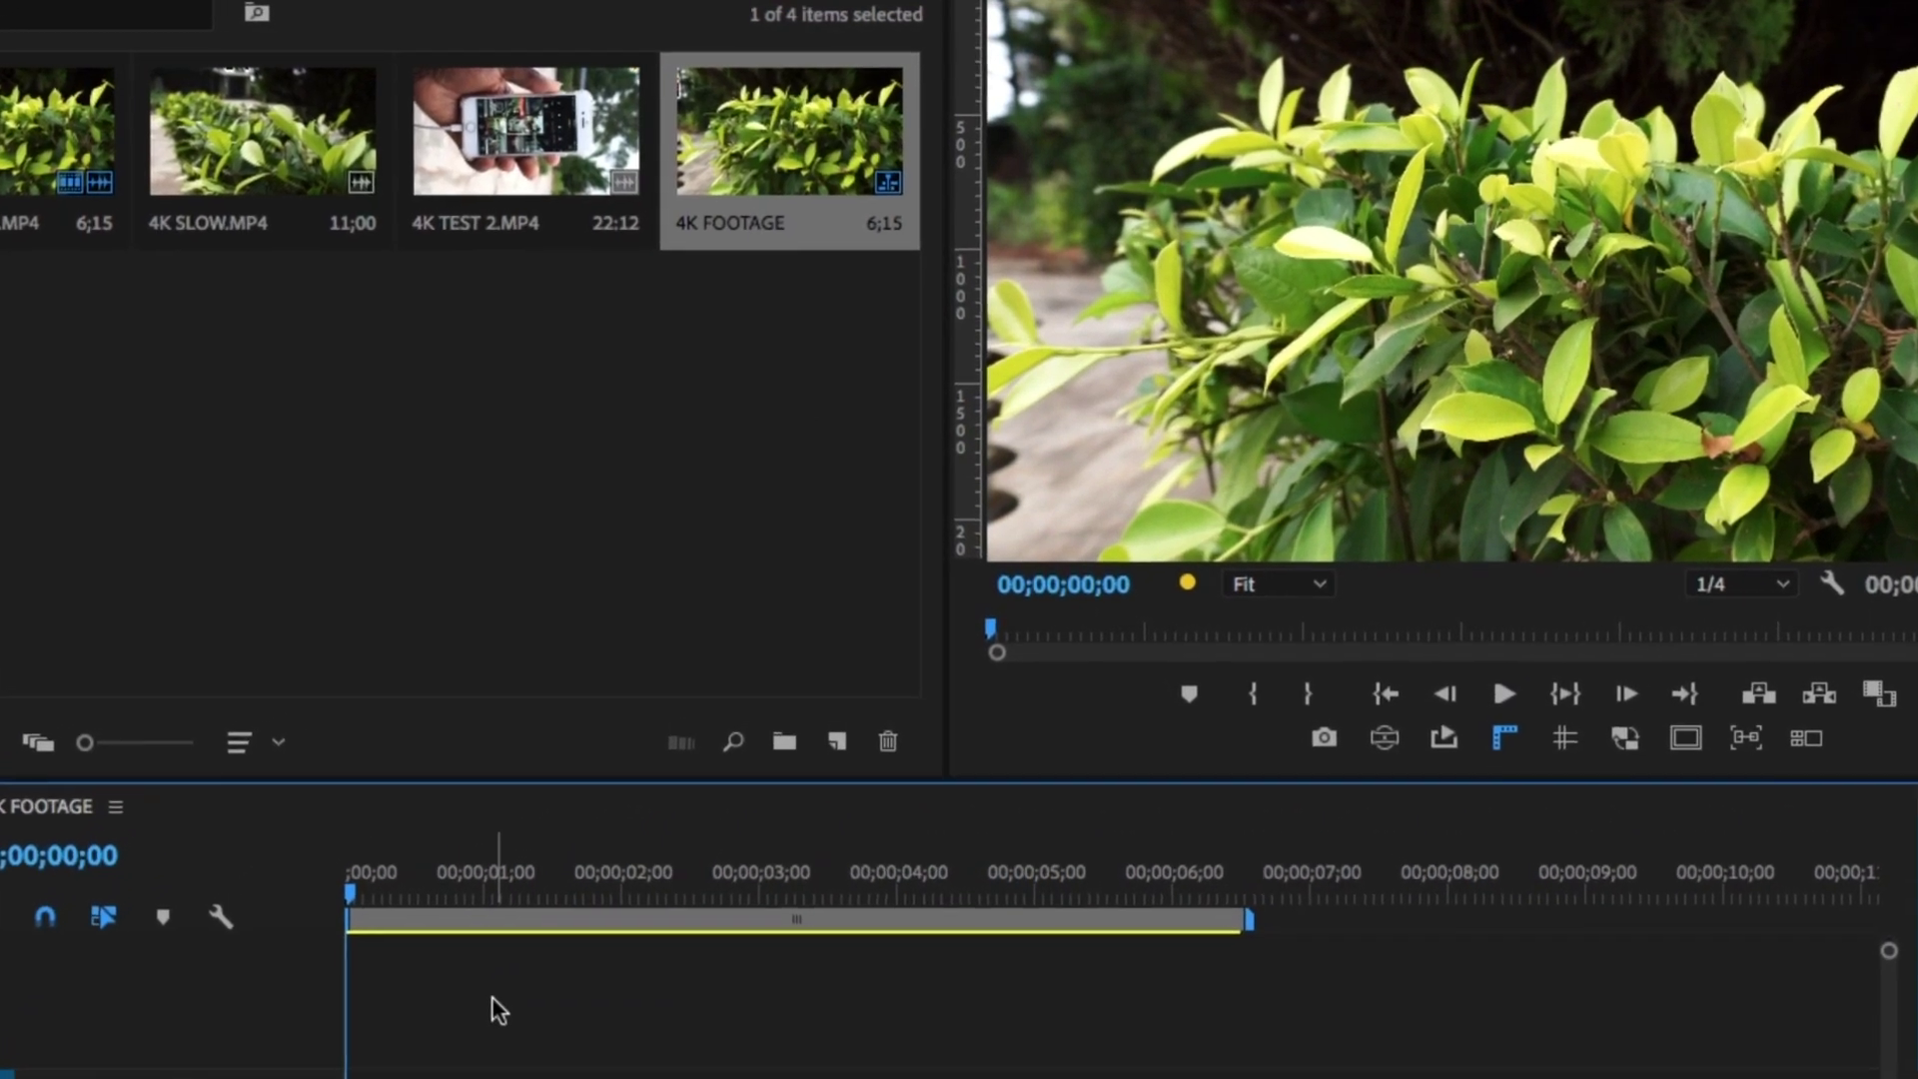